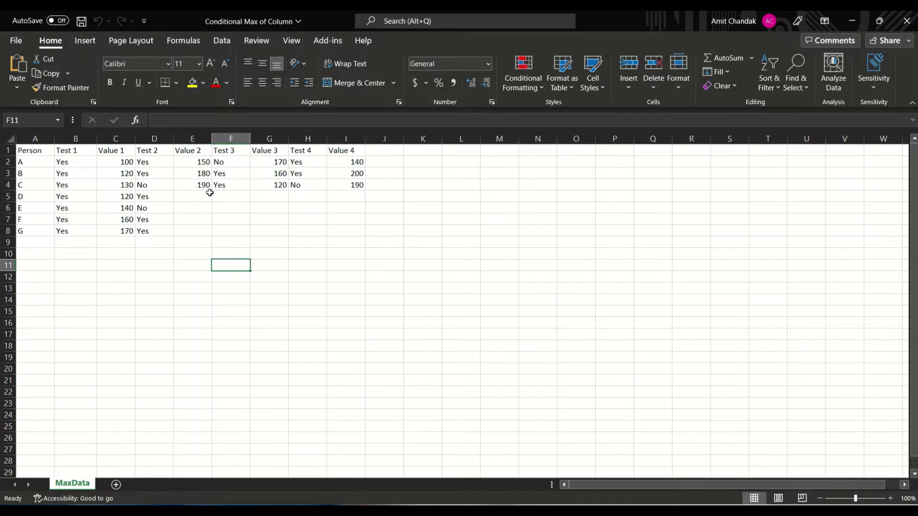
- Review the MaxData sample's Value and Test cells, such as 170, 120 and the Yes/No entries
{"action": "left_click_drag", "start_coordinate": [222, 161], "coordinate": [204, 161]}
{"action": "left_click", "coordinate": [274, 162]}
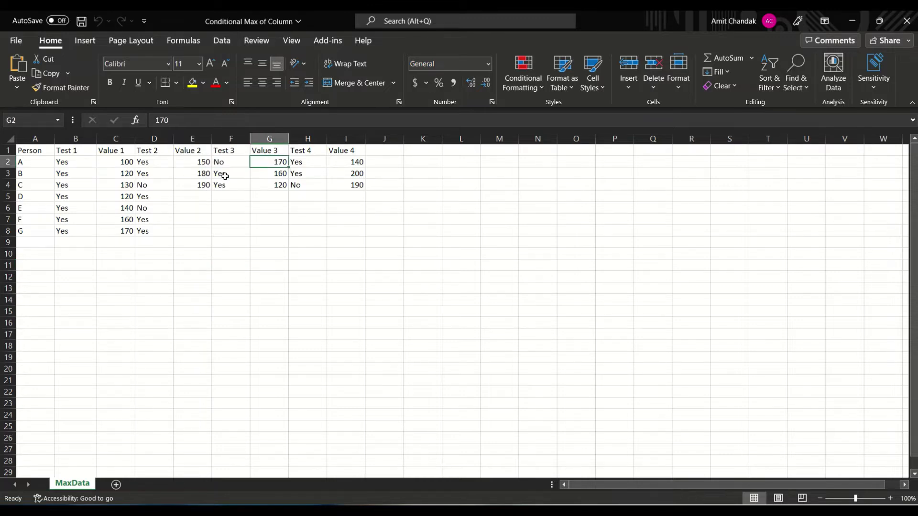
{"action": "left_click", "coordinate": [303, 186]}
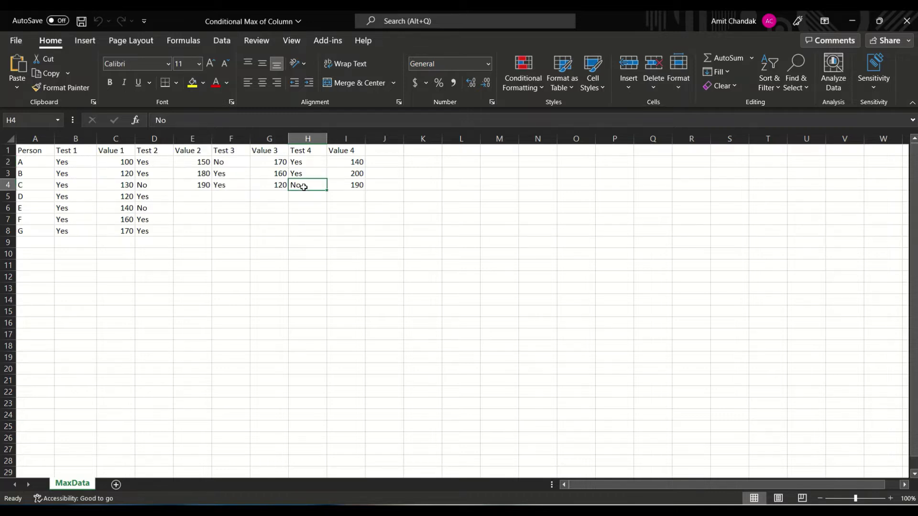
{"action": "left_click", "coordinate": [146, 187]}
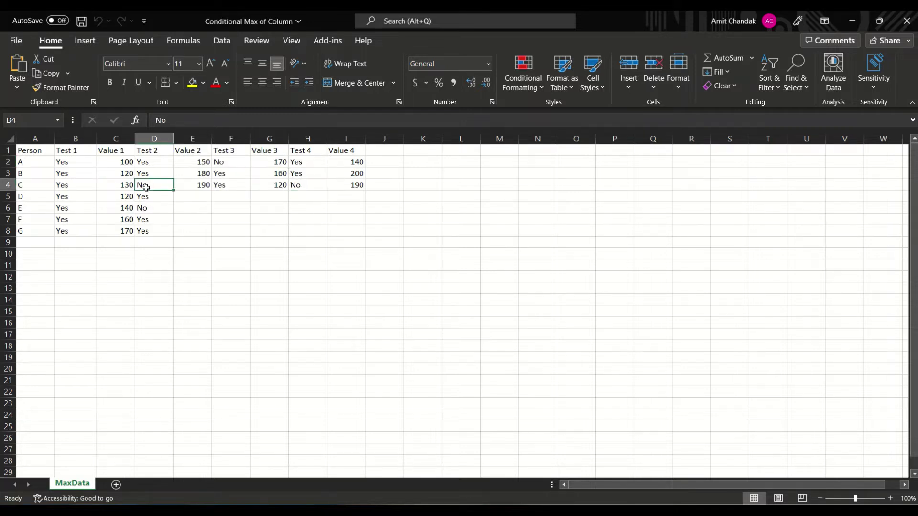
{"action": "left_click", "coordinate": [307, 186]}
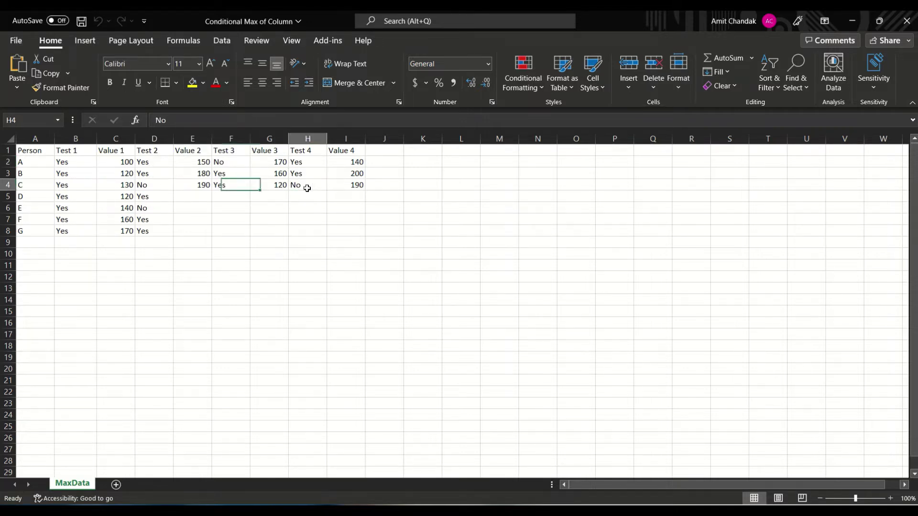
{"action": "left_click", "coordinate": [160, 207]}
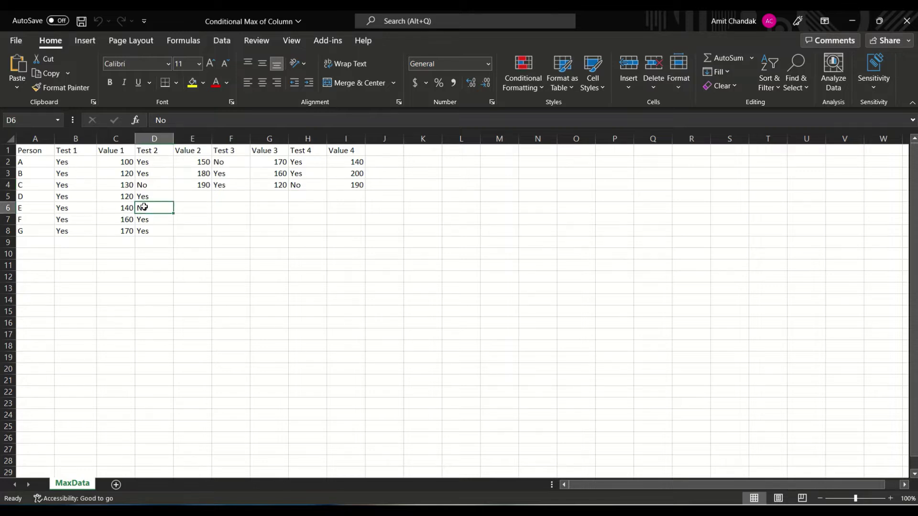
{"action": "left_click", "coordinate": [132, 197]}
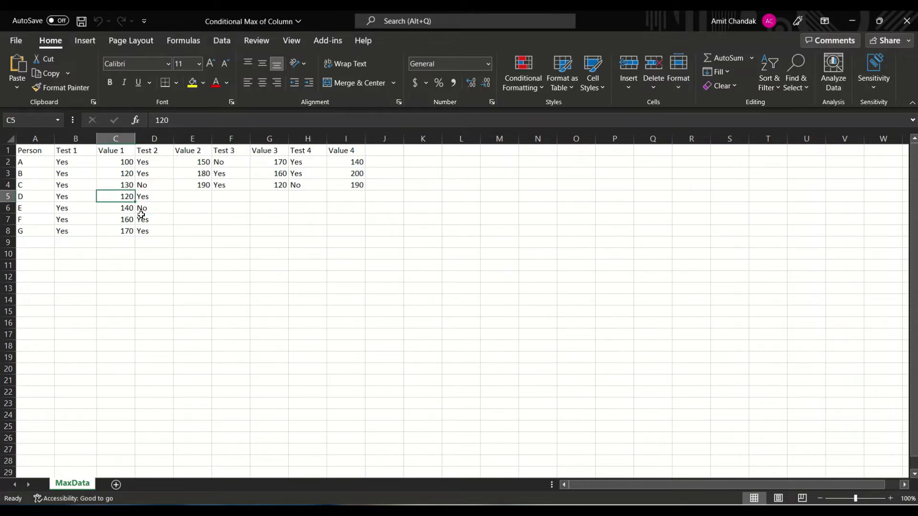
{"action": "left_click", "coordinate": [141, 216]}
{"action": "left_click", "coordinate": [141, 230]}
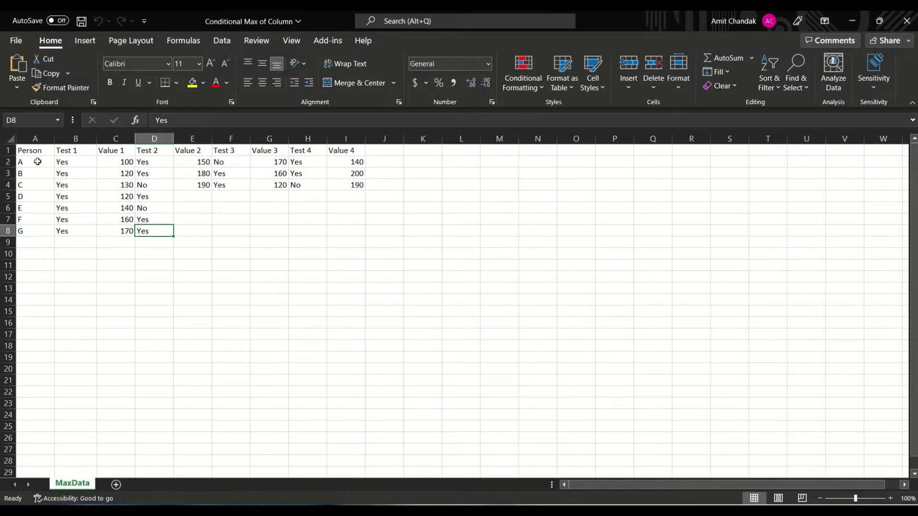
- Select the whole table A1:I8 and switch to Power BI Desktop
{"action": "left_click_drag", "start_coordinate": [24, 151], "coordinate": [345, 230]}
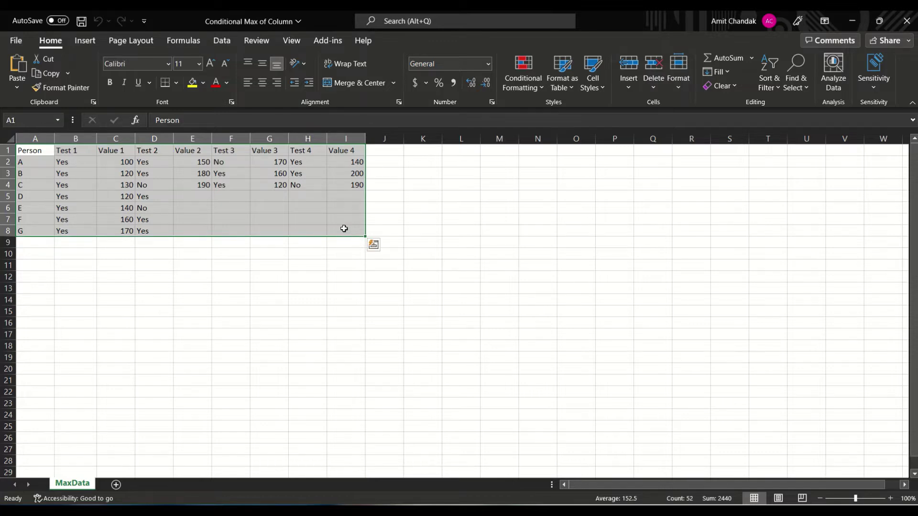
{"action": "key", "text": "alt+Tab"}
{"action": "key", "text": "Tab"}
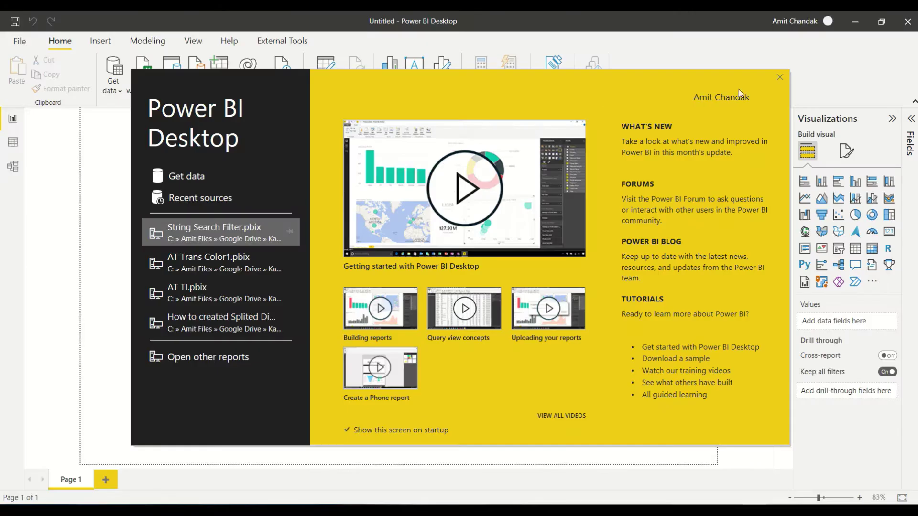
- Import Sheet1 from the Conditional Max of Column workbook into Power Query Editor
{"action": "left_click", "coordinate": [780, 78]}
{"action": "left_click", "coordinate": [142, 76]}
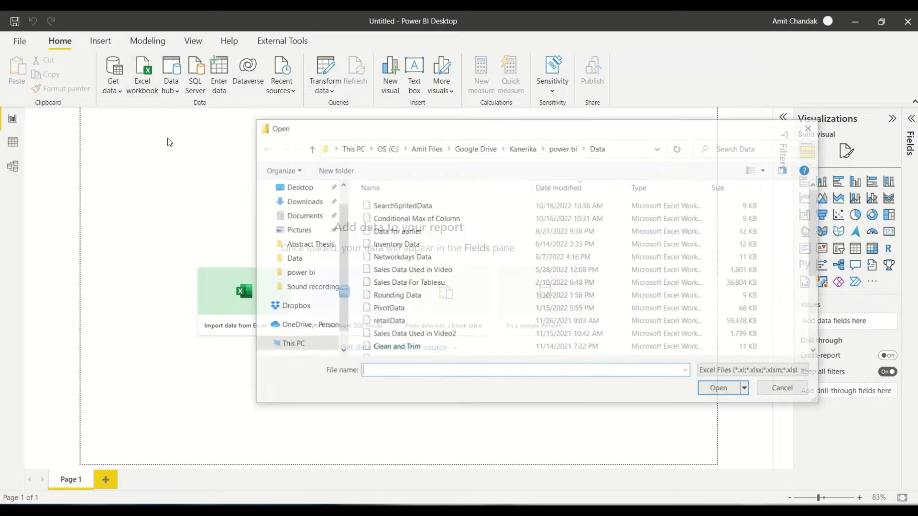
{"action": "left_click", "coordinate": [382, 218]}
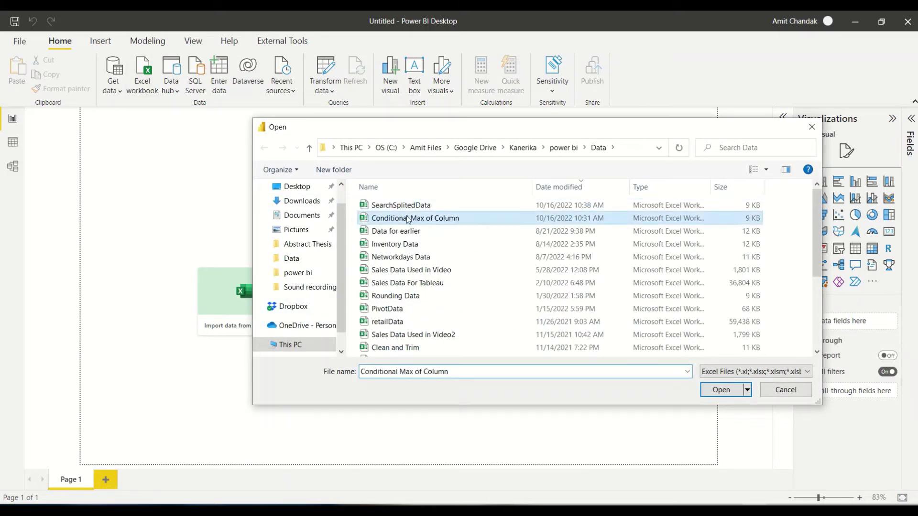
{"action": "left_click", "coordinate": [721, 390]}
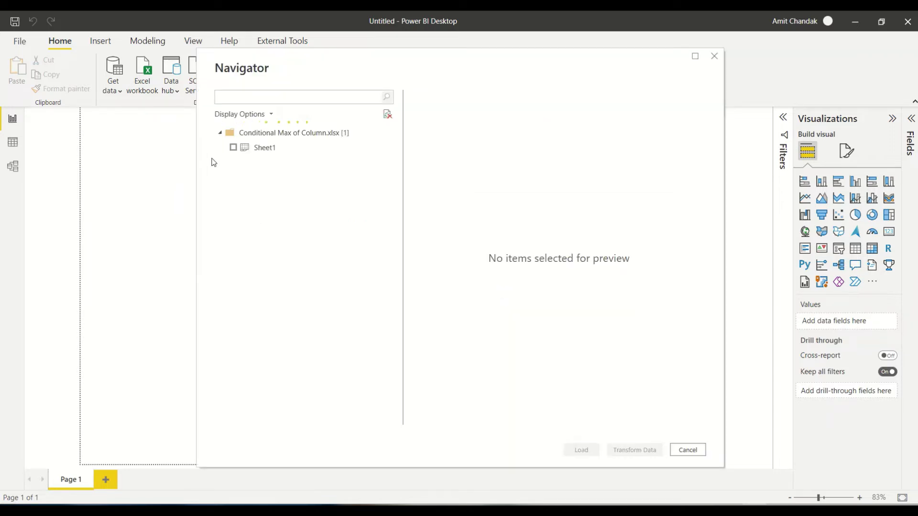
{"action": "left_click", "coordinate": [233, 148]}
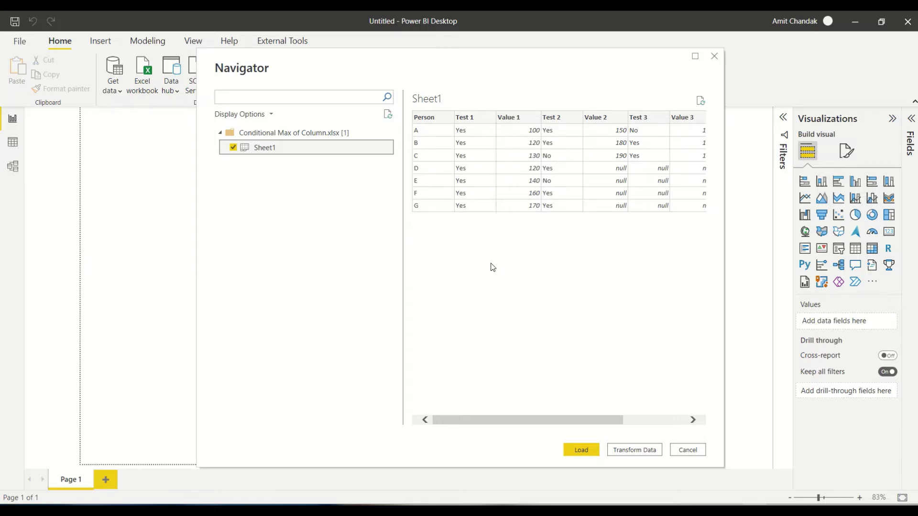
{"action": "left_click", "coordinate": [634, 450]}
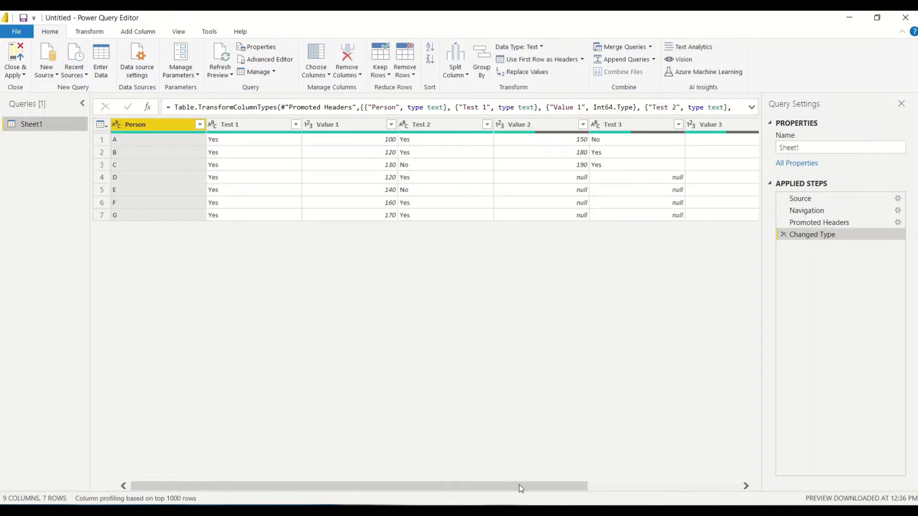
- Scroll the Sheet1 grid horizontally to check the Person, Test and Value columns
{"action": "left_click_drag", "start_coordinate": [521, 487], "coordinate": [453, 484]}
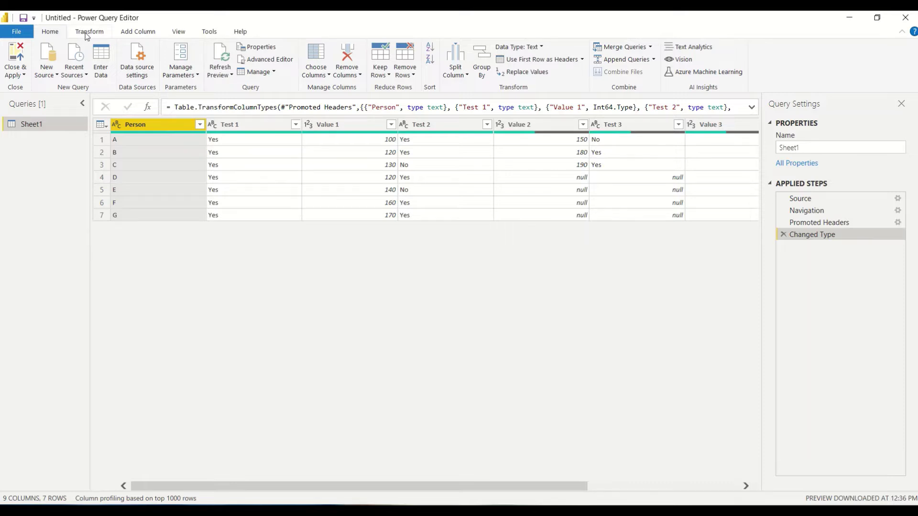
- Add a new custom column and name it Max1
{"action": "left_click", "coordinate": [144, 32]}
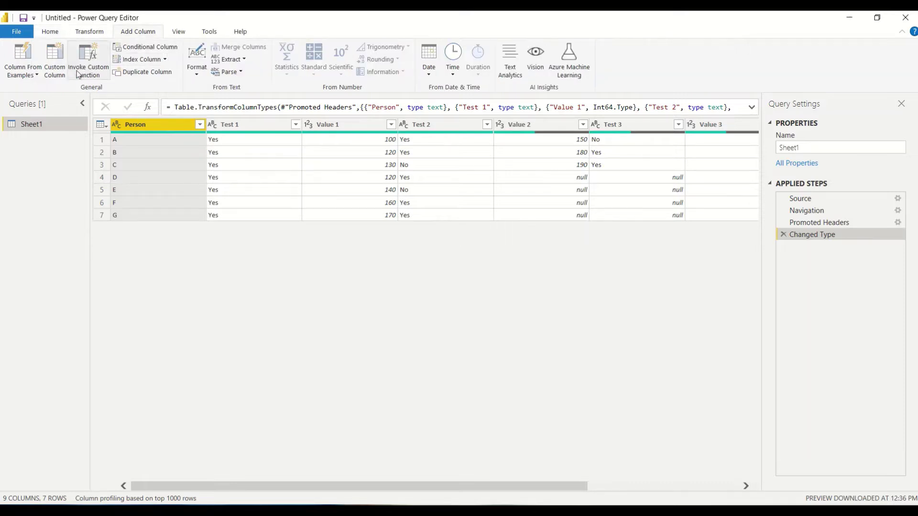
{"action": "left_click", "coordinate": [55, 76]}
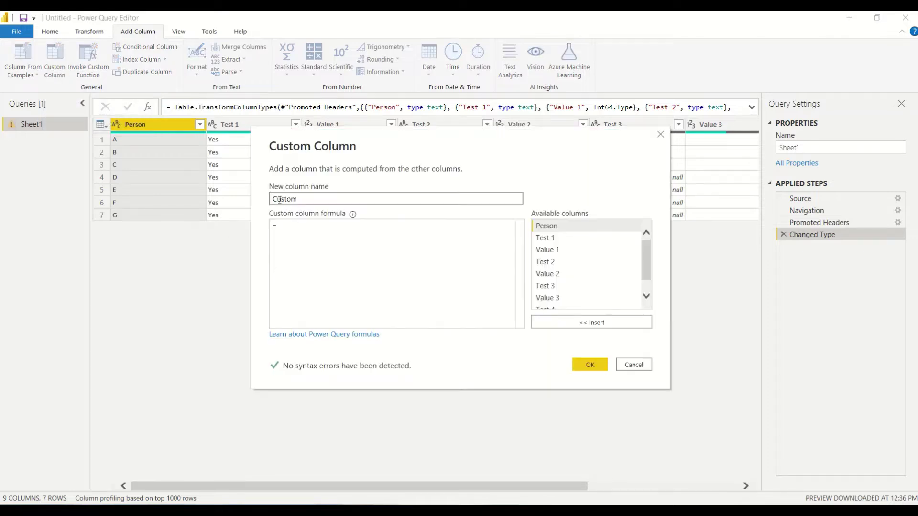
{"action": "double_click", "coordinate": [279, 199]}
{"action": "type", "text": "Max1"}
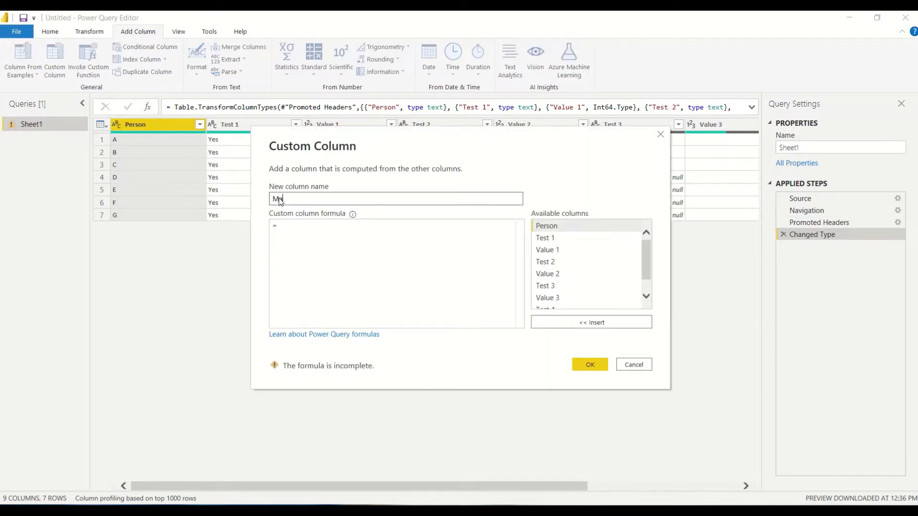
- Begin the Max1 formula with Table.FromColumns({
{"action": "left_click", "coordinate": [295, 226]}
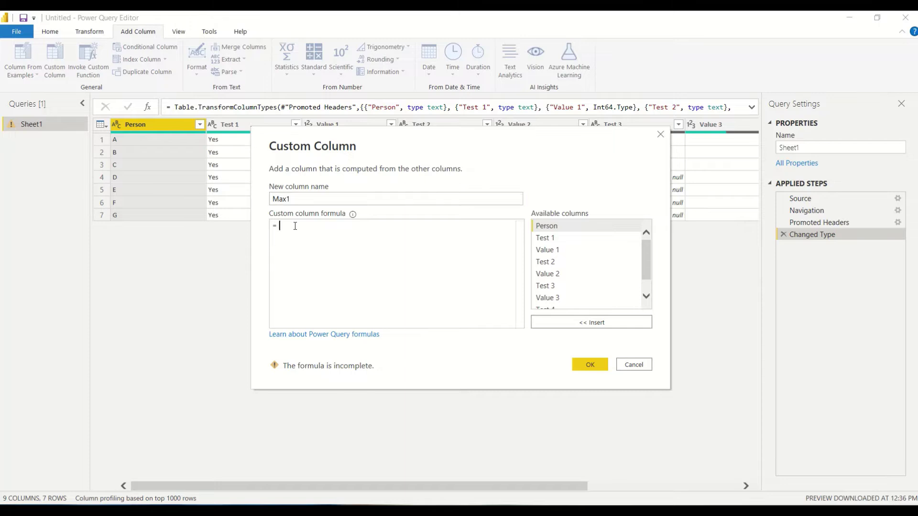
{"action": "type", "text": "Table."}
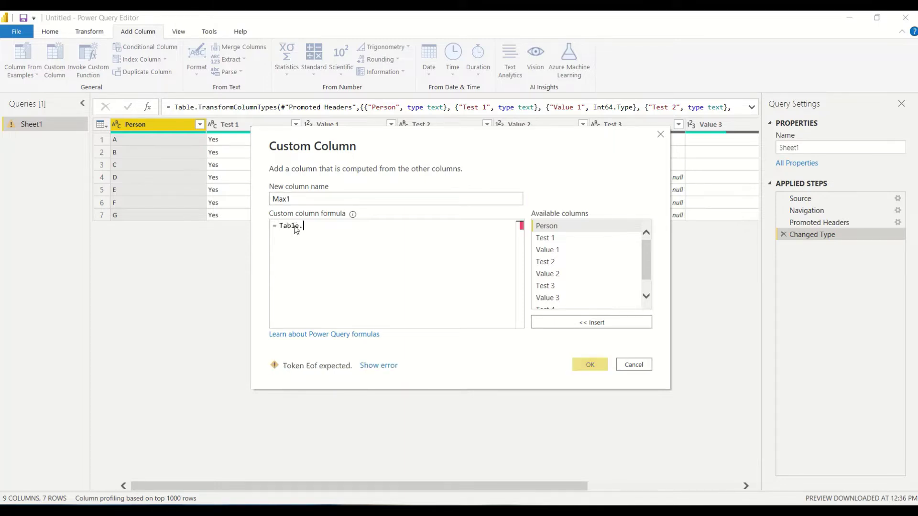
{"action": "type", "text": "Col"}
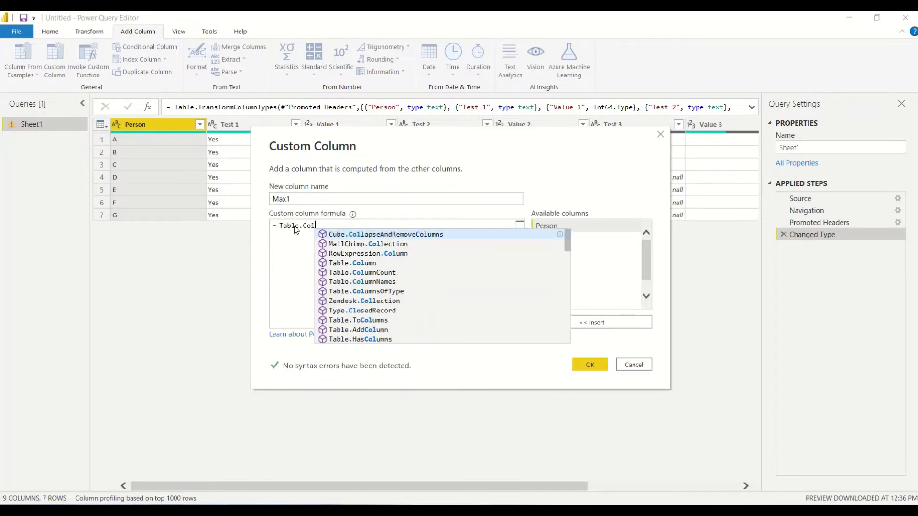
{"action": "key", "text": "BackSpace"}
{"action": "key", "text": "BackSpace"}
{"action": "key", "text": "BackSpace"}
{"action": "type", "text": "Fro"}
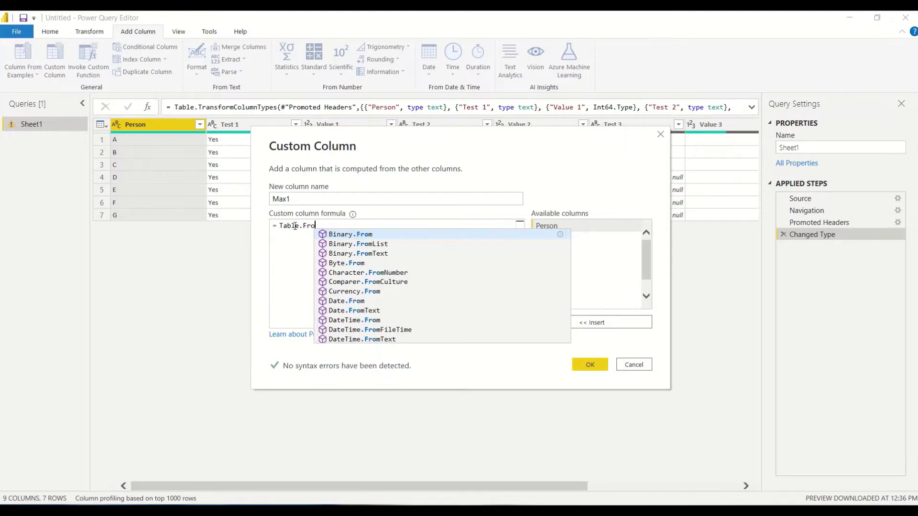
{"action": "type", "text": "mColum"}
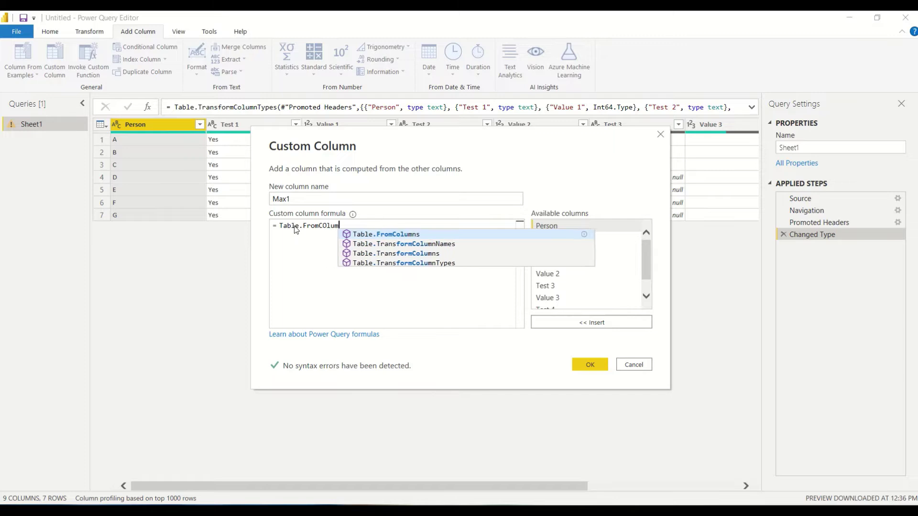
{"action": "type", "text": "n"}
{"action": "key", "text": "BackSpace"}
{"action": "key", "text": "BackSpace"}
{"action": "key", "text": "BackSpace"}
{"action": "key", "text": "BackSpace"}
{"action": "key", "text": "BackSpace"}
{"action": "key", "text": "BackSpace"}
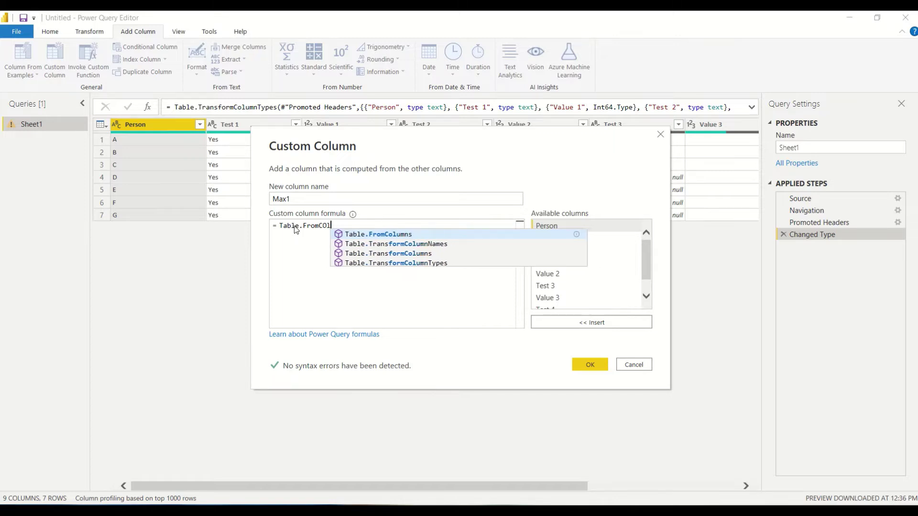
{"action": "type", "text": "Columns"}
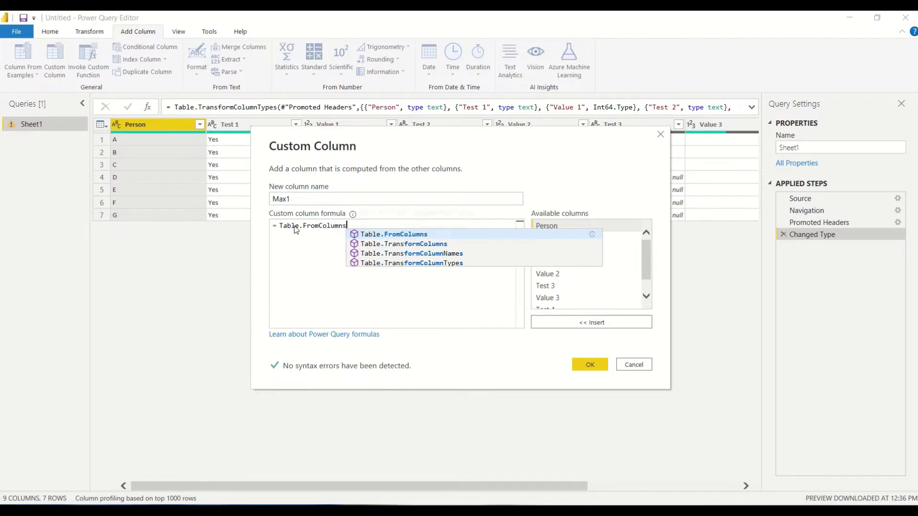
{"action": "key", "text": "BackSpace"}
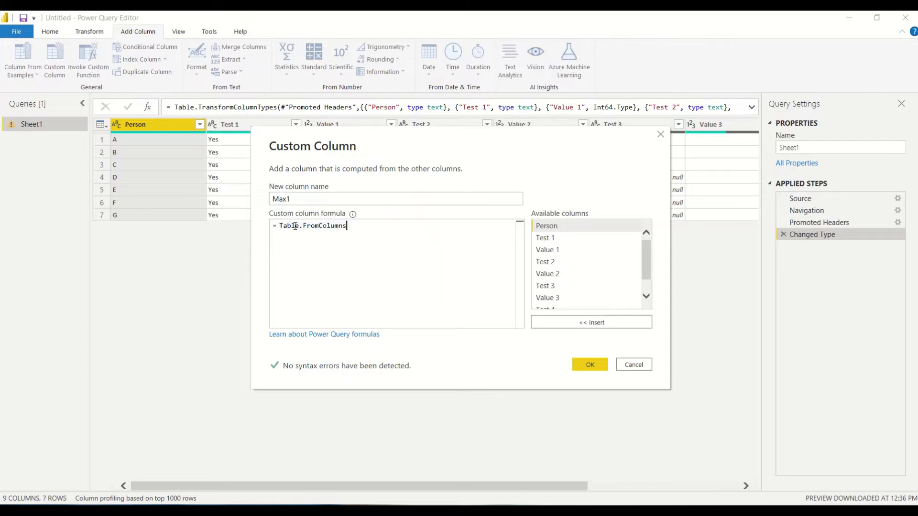
{"action": "type", "text": "("}
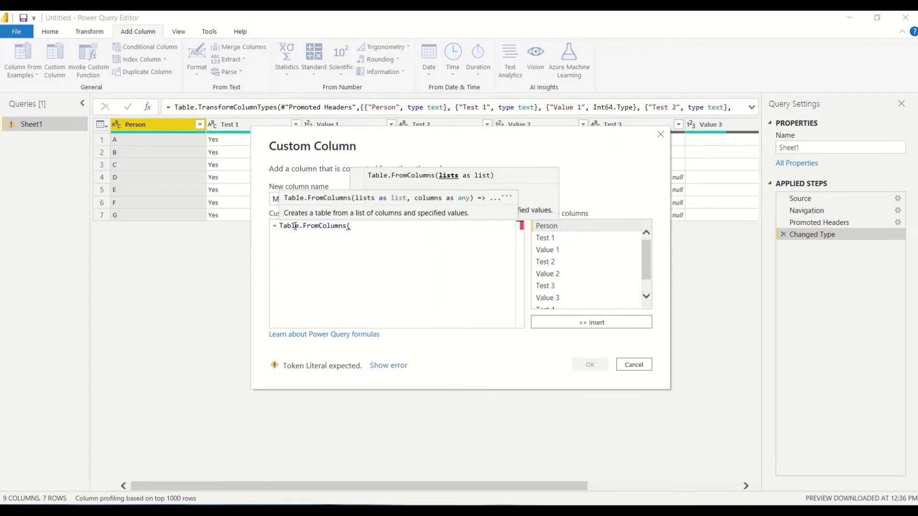
{"action": "type", "text": "{"}
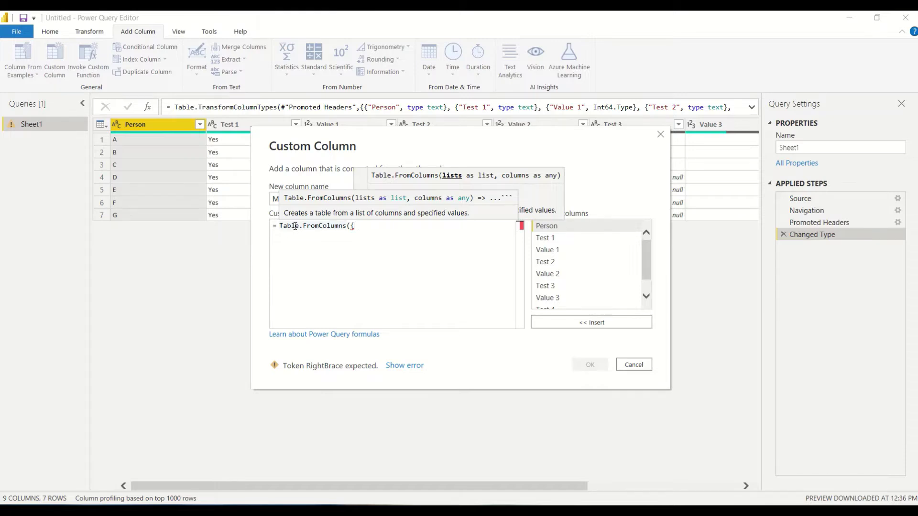
- Enter the first list {[Test 1],[Test 2],[Test 3]} in the Table.FromColumns formula
{"action": "type", "text": "{"}
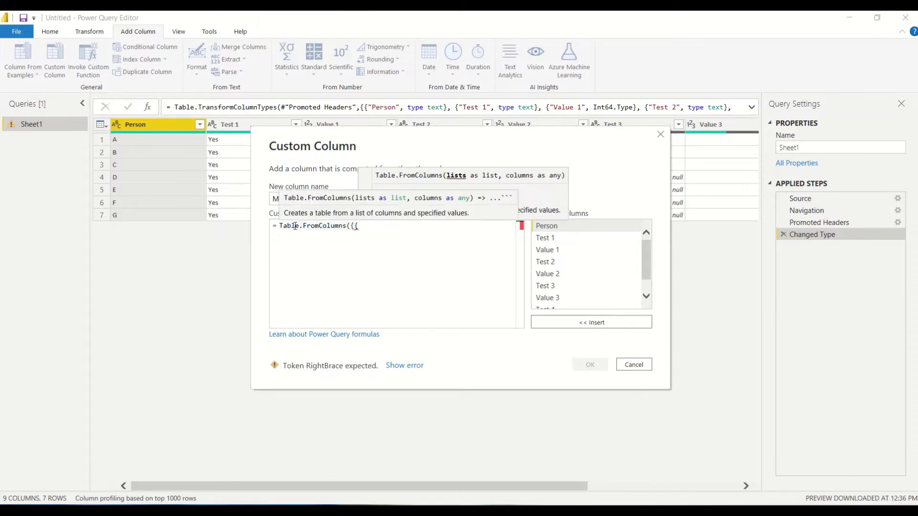
{"action": "type", "text": "[]"}
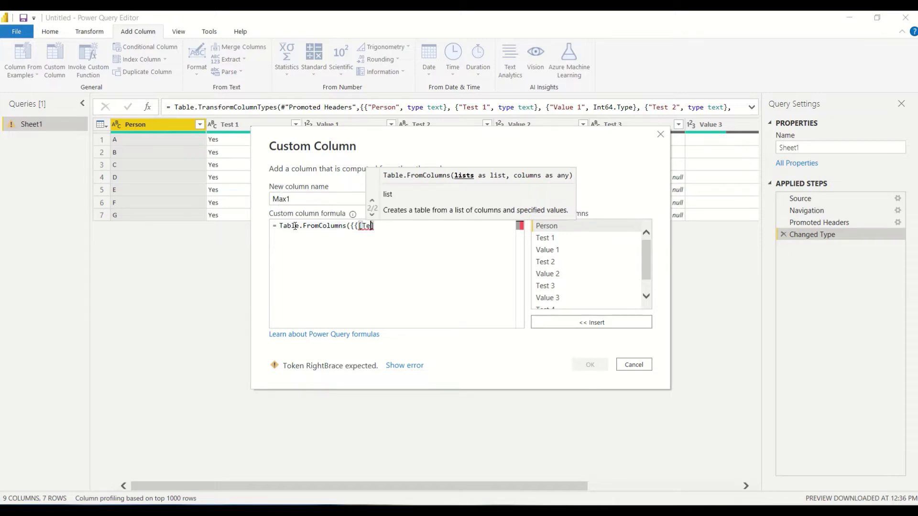
{"action": "type", "text": "Tea"}
{"action": "key", "text": "BackSpace"}
{"action": "type", "text": "st"}
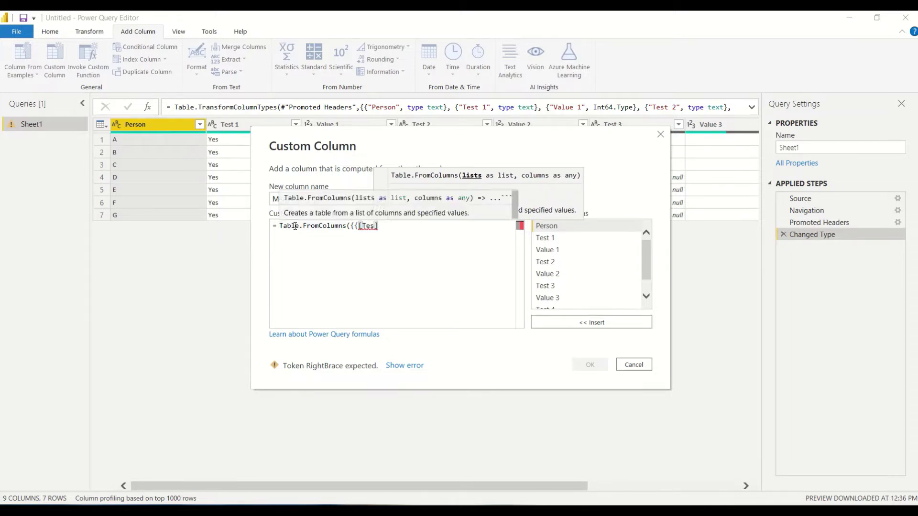
{"action": "type", "text": " 1"}
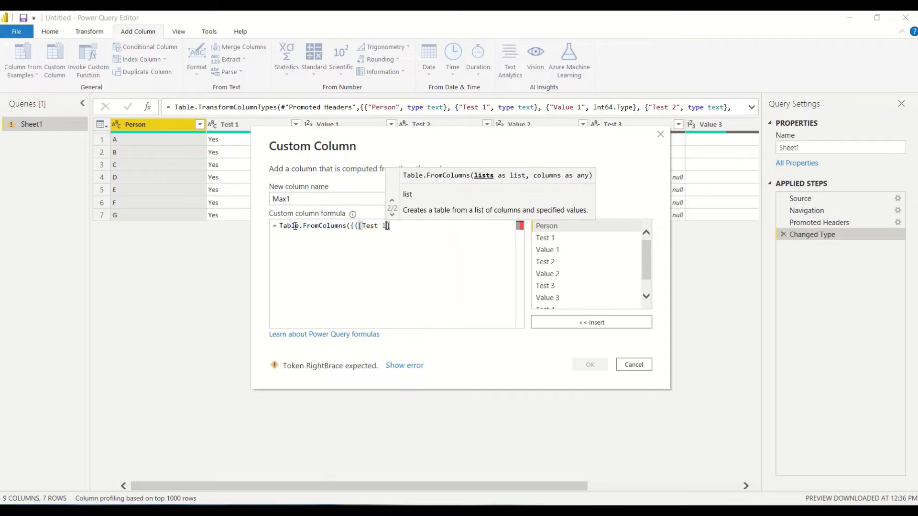
{"action": "type", "text": "],"}
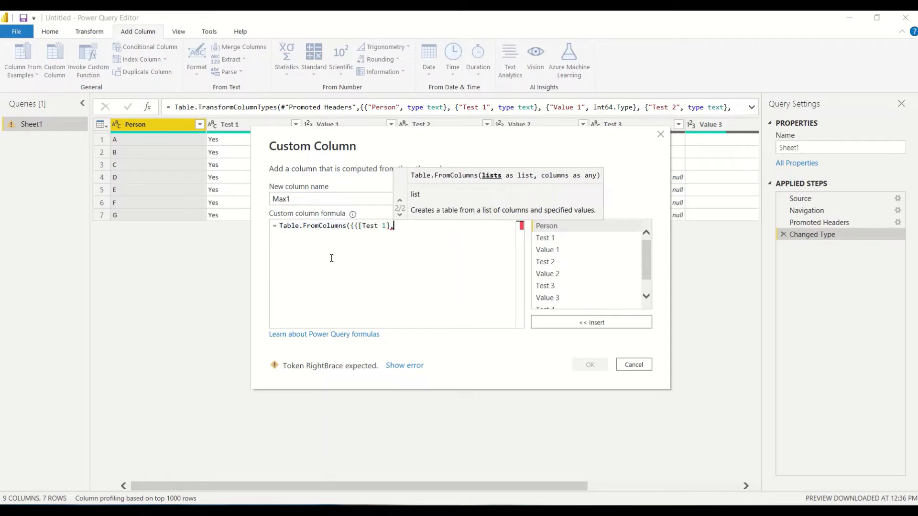
{"action": "double_click", "coordinate": [542, 266]}
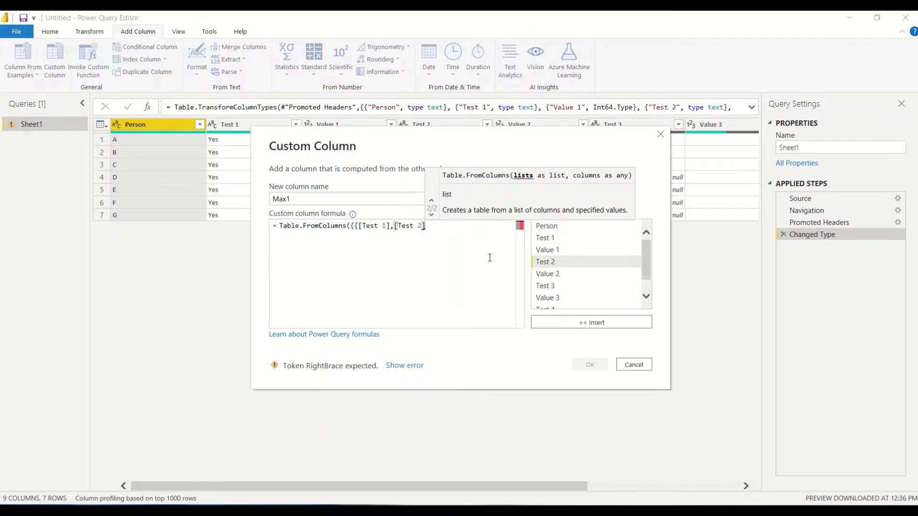
{"action": "type", "text": ","}
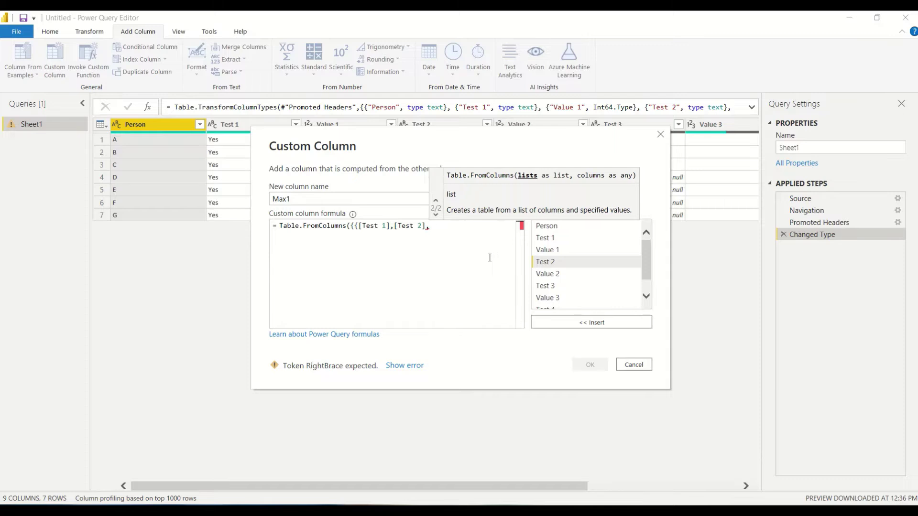
{"action": "double_click", "coordinate": [544, 286]}
{"action": "type", "text": "}"}
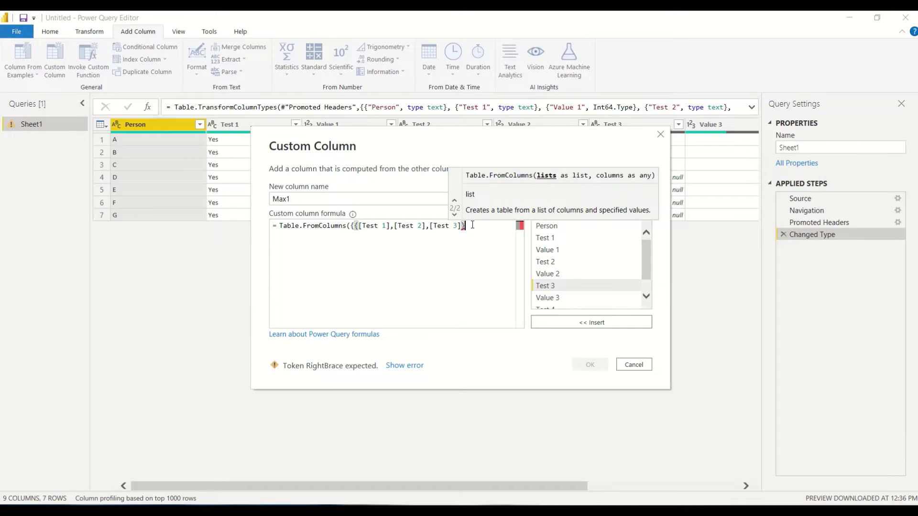
{"action": "type", "text": ", {"}
- Add the list {[Value 1],[Value 2],[Value 3]} and column names {"Test", "Value"}, then confirm
{"action": "double_click", "coordinate": [547, 250]}
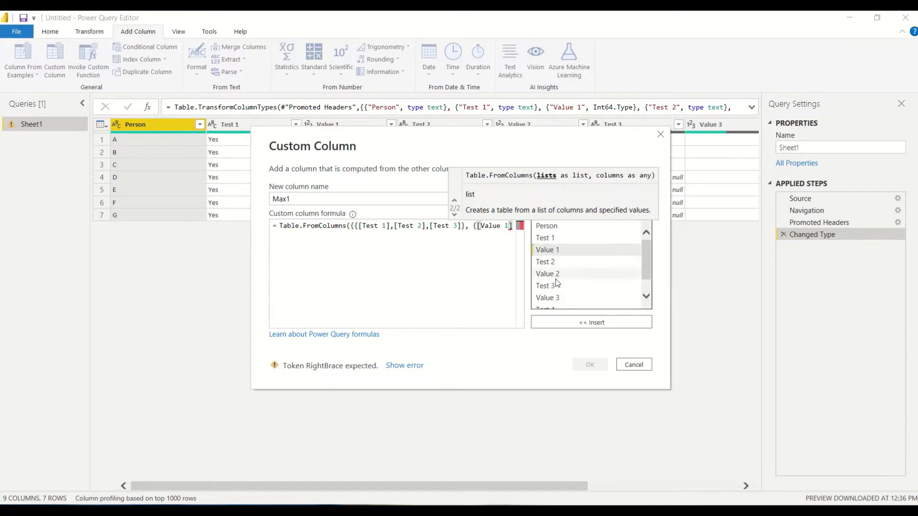
{"action": "type", "text": ","}
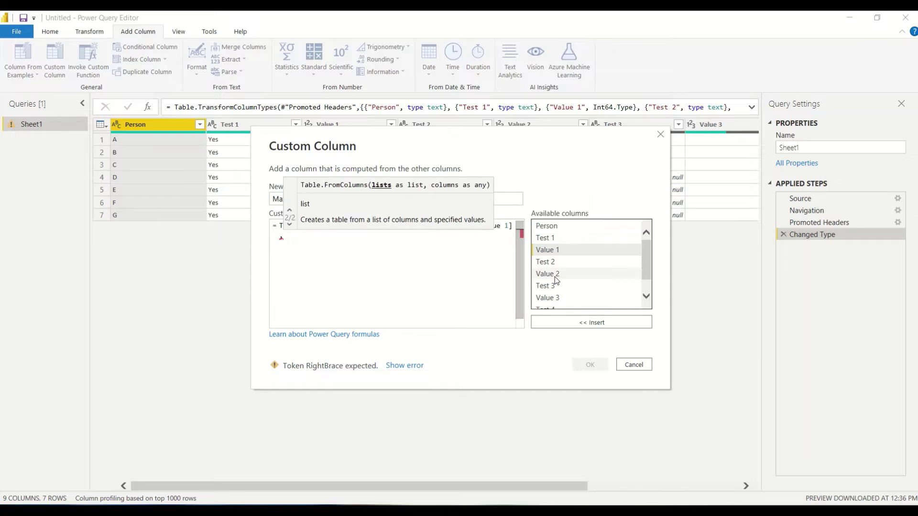
{"action": "double_click", "coordinate": [555, 277]}
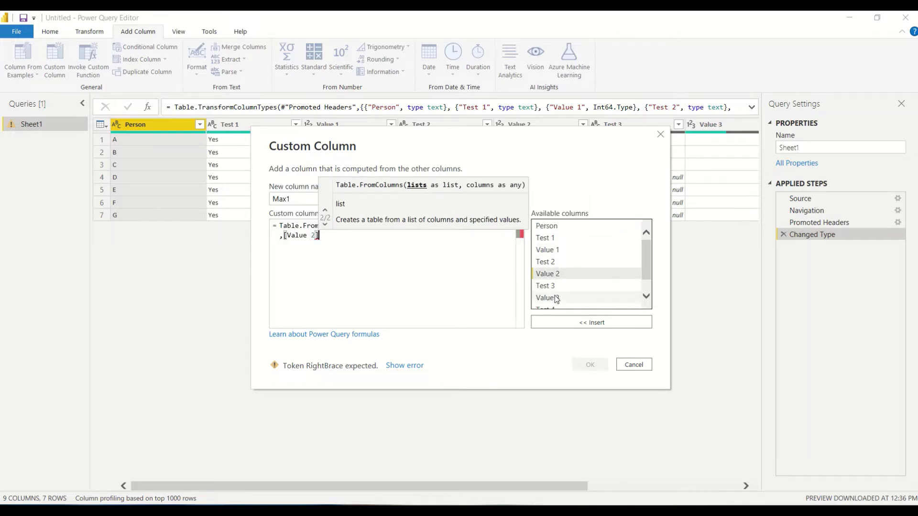
{"action": "type", "text": ","}
{"action": "double_click", "coordinate": [555, 298]}
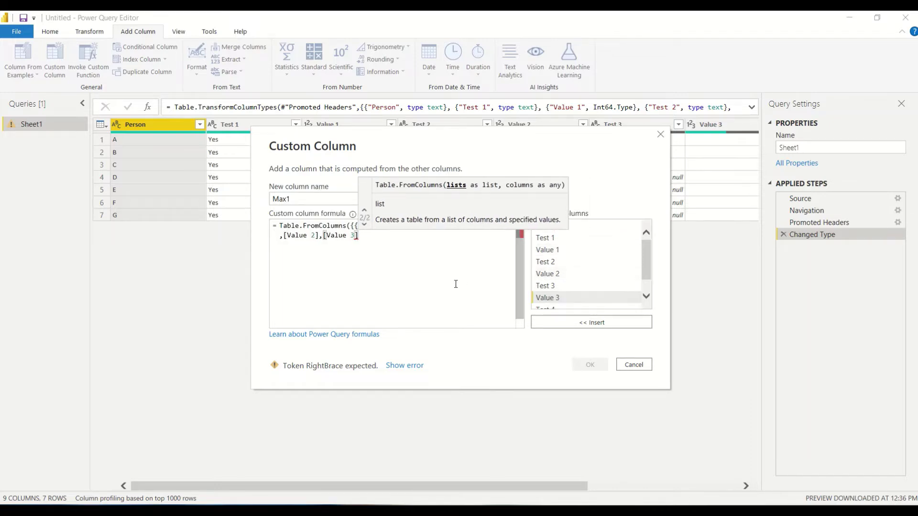
{"action": "type", "text": "}}"}
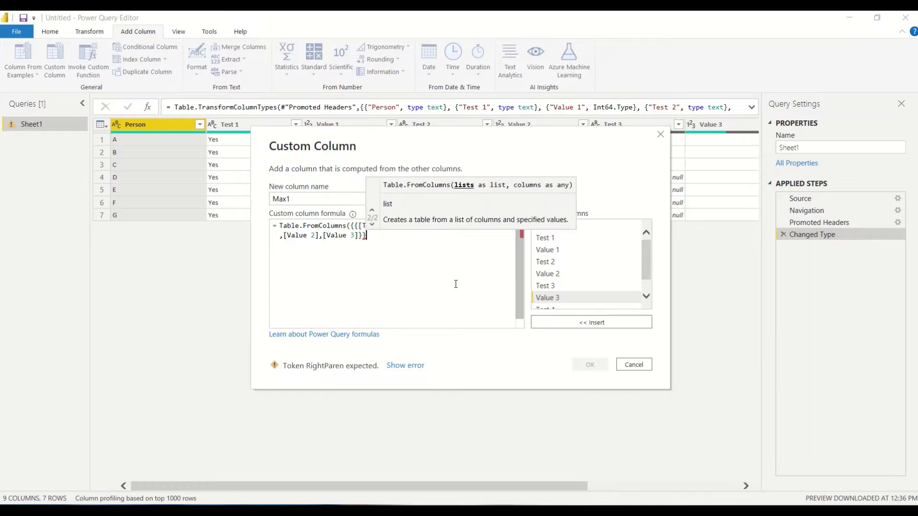
{"action": "key", "text": "BackSpace"}
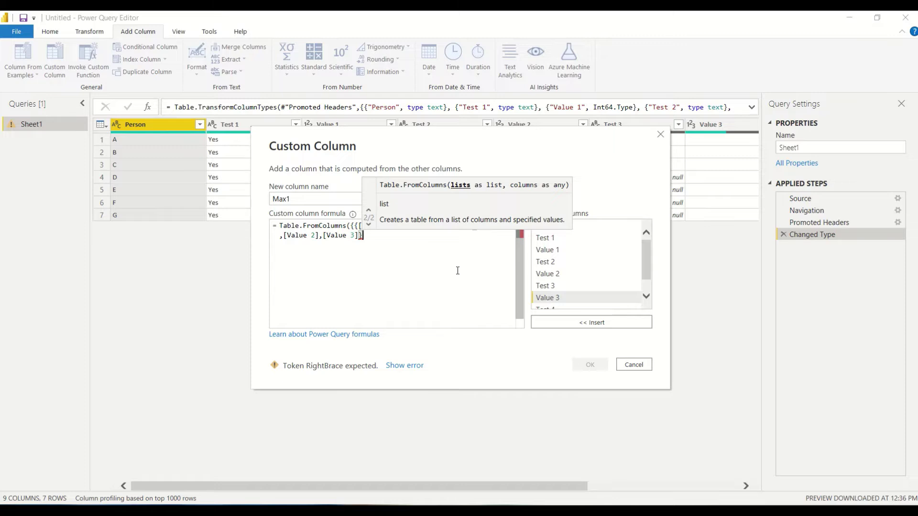
{"action": "type", "text": "},"}
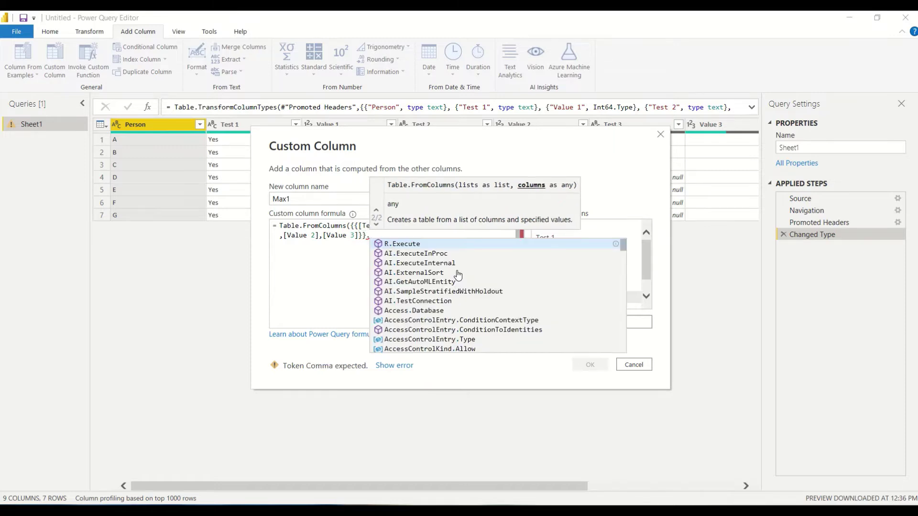
{"action": "key", "text": "BackSpace"}
{"action": "type", "text": ", "}
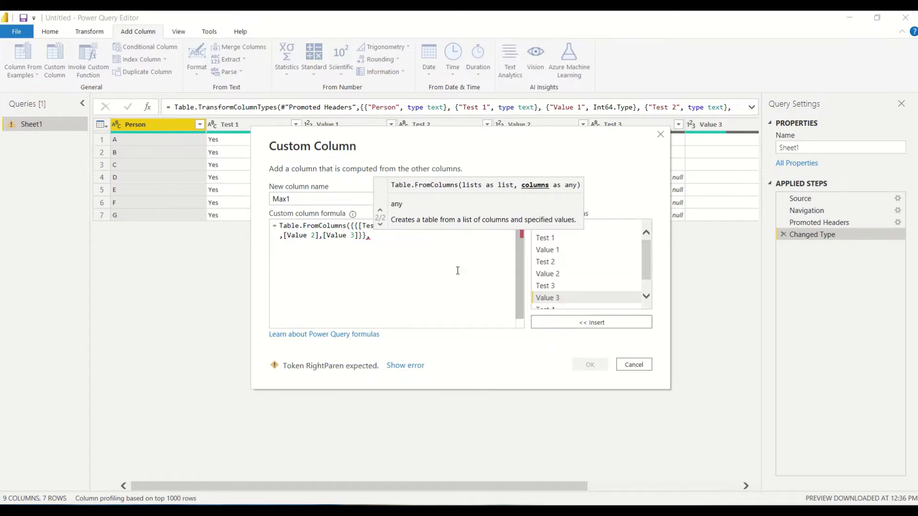
{"action": "type", "text": "{\""}
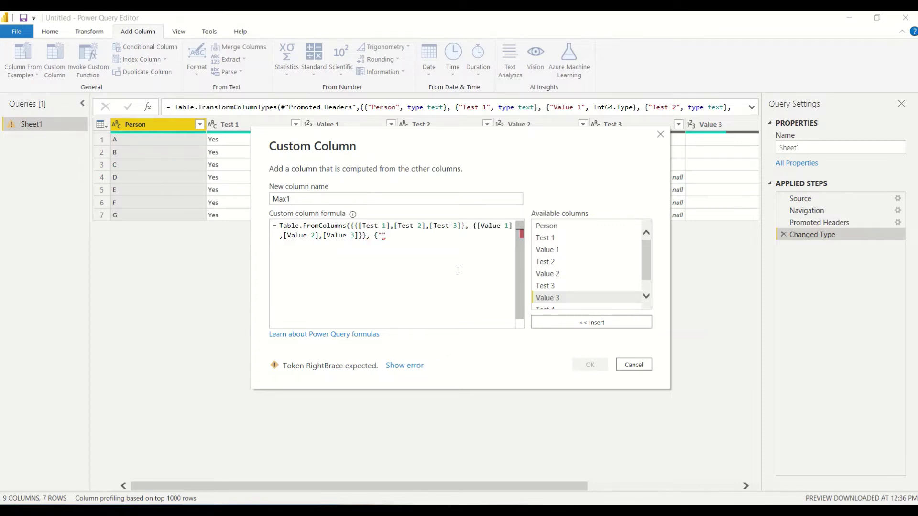
{"action": "type", "text": "Test\", \"Value\"})"}
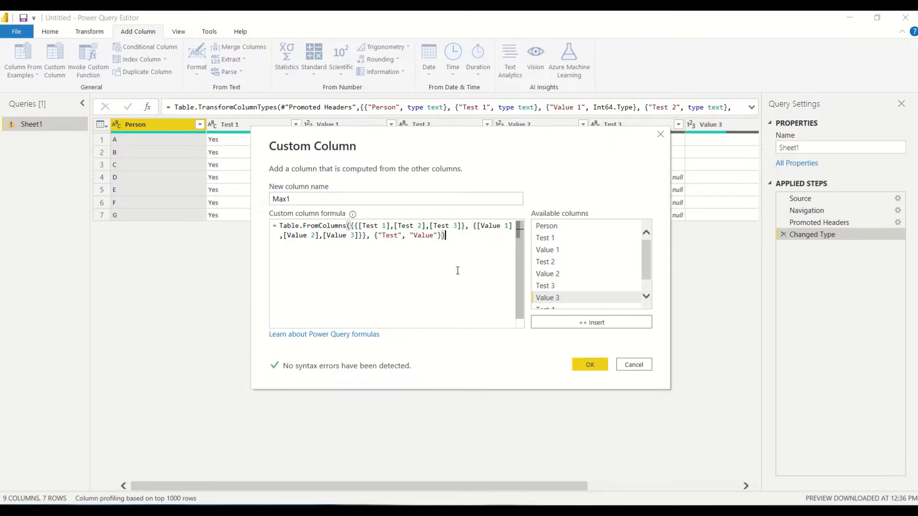
{"action": "left_click", "coordinate": [587, 363]}
- Preview the nested Test/Value table in Max1 for rows 1 through 7
{"action": "left_click", "coordinate": [707, 145]}
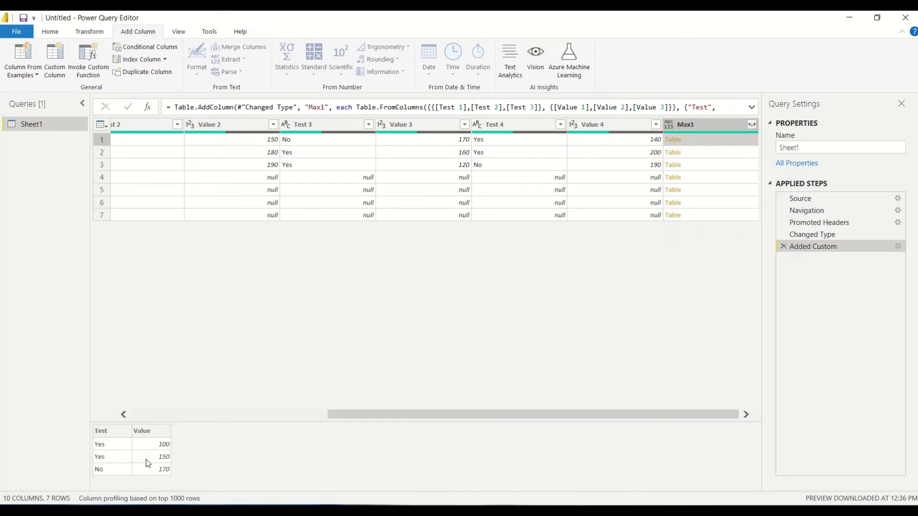
{"action": "left_click", "coordinate": [698, 153]}
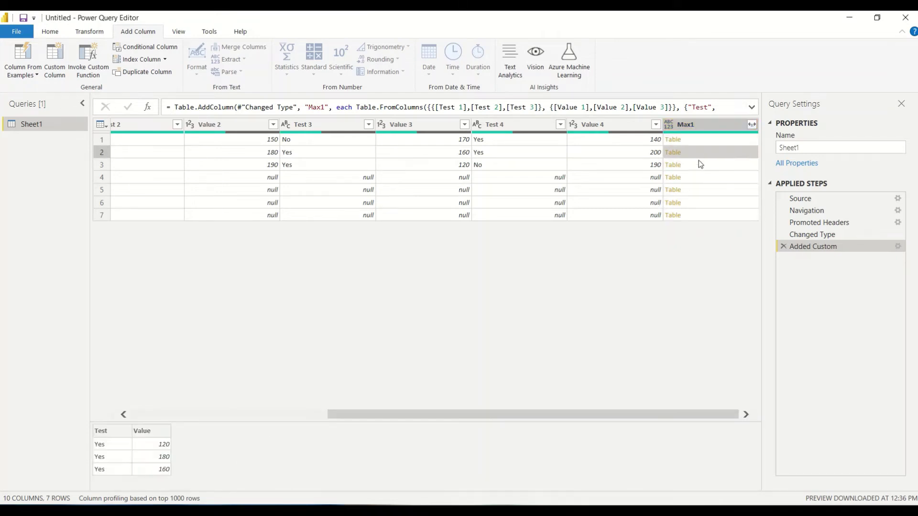
{"action": "left_click", "coordinate": [699, 165]}
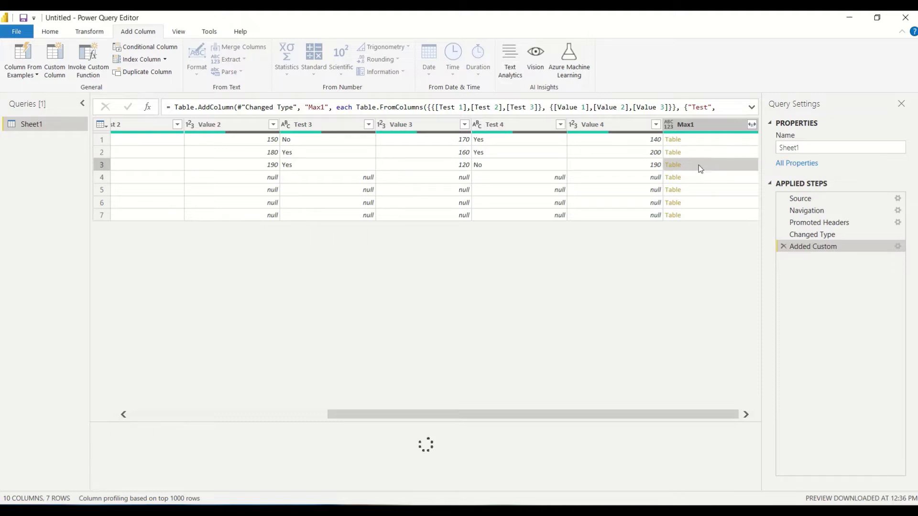
{"action": "left_click", "coordinate": [698, 180]}
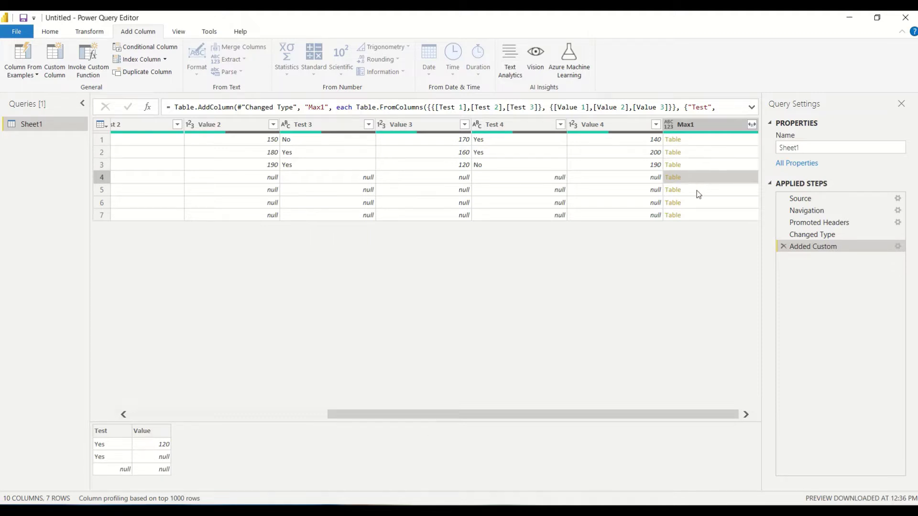
{"action": "left_click", "coordinate": [697, 192]}
{"action": "left_click", "coordinate": [696, 205]}
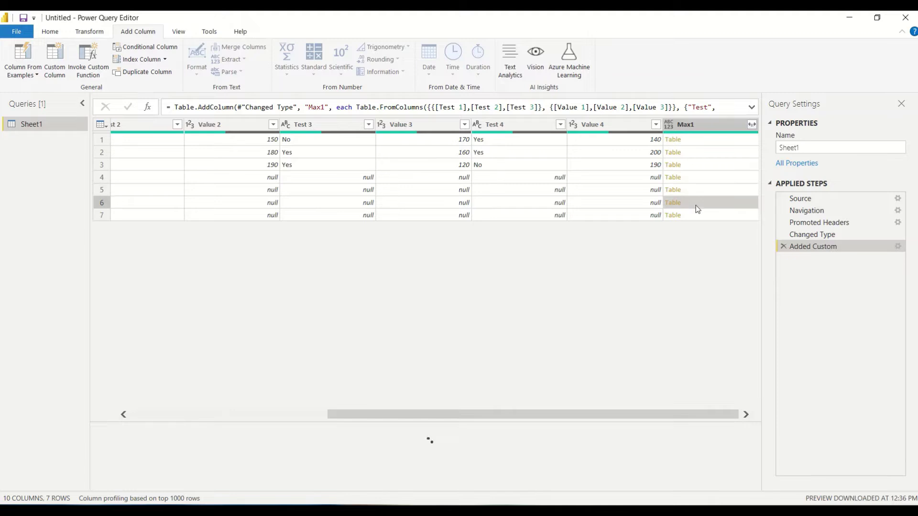
{"action": "left_click", "coordinate": [693, 215]}
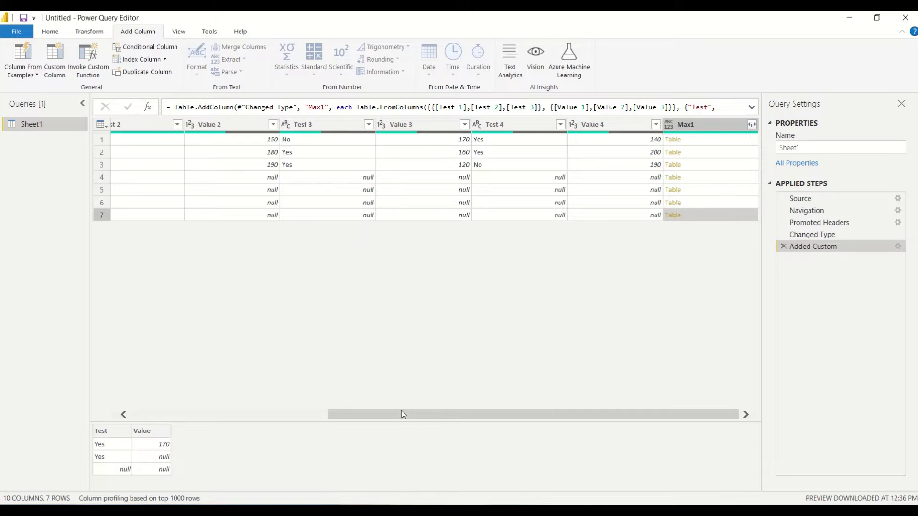
- Reopen the Max1 formula from the Added Custom step's settings
{"action": "left_click_drag", "start_coordinate": [401, 412], "coordinate": [277, 417]}
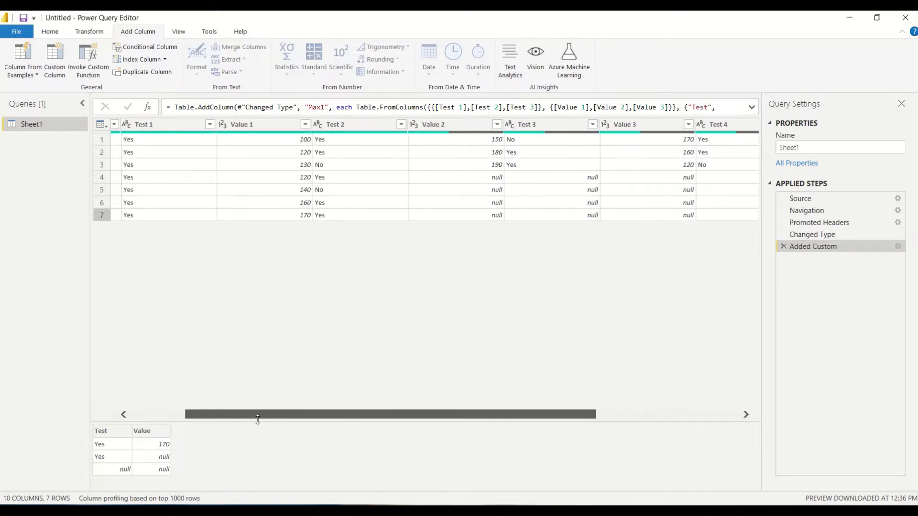
{"action": "left_click_drag", "start_coordinate": [268, 418], "coordinate": [454, 406]}
{"action": "left_click", "coordinate": [897, 247]}
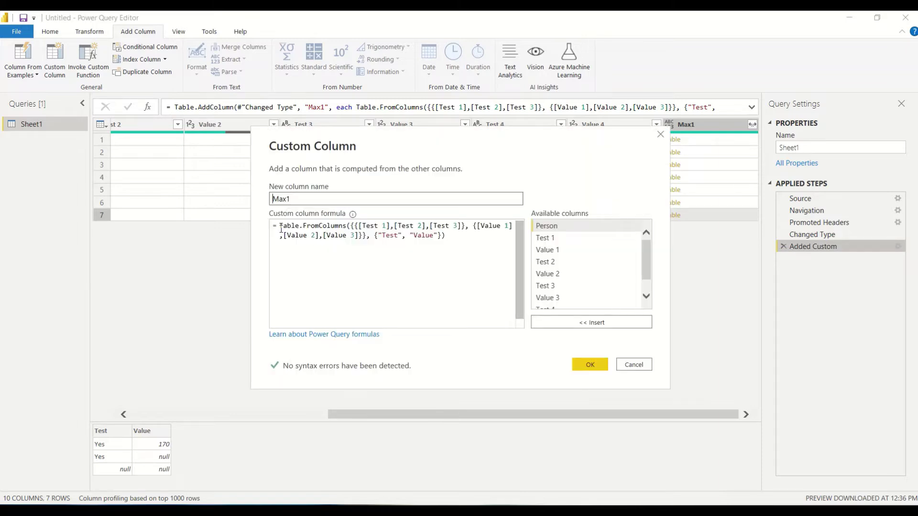
- Add a let line and assign the Table.FromColumns expression to tab1
{"action": "left_click", "coordinate": [280, 226]}
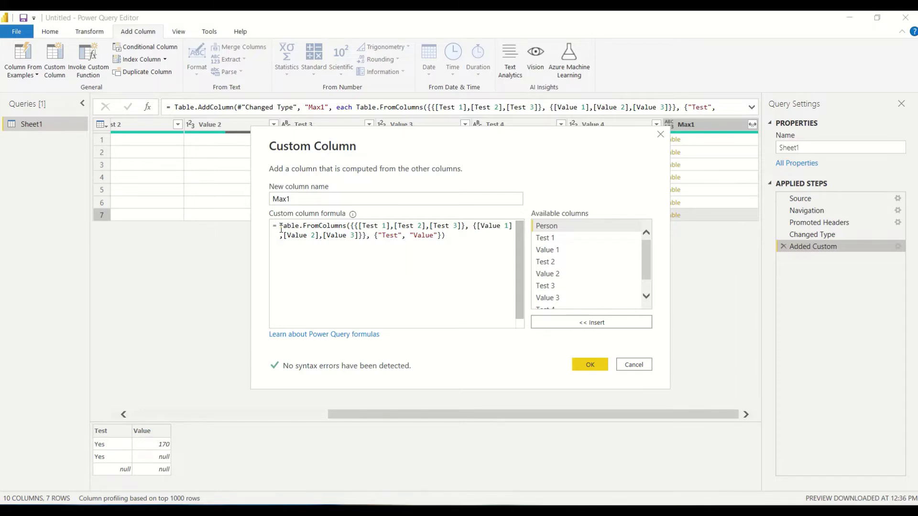
{"action": "key", "text": "Return"}
{"action": "key", "text": "Return"}
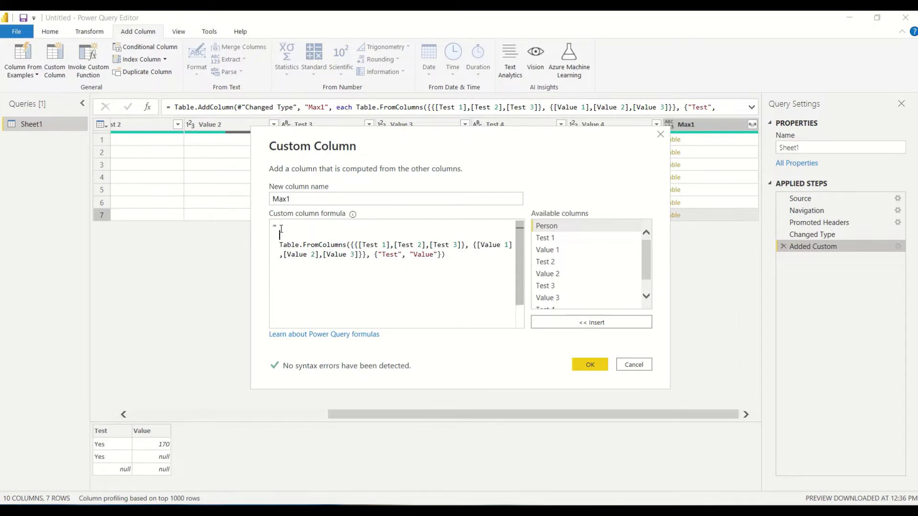
{"action": "type", "text": "let"}
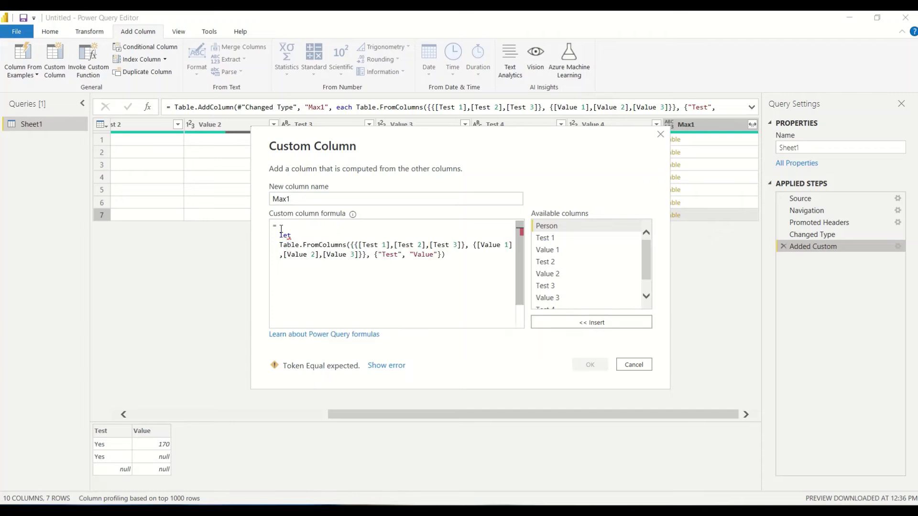
{"action": "key", "text": "Right"}
{"action": "type", "text": "tab1 "}
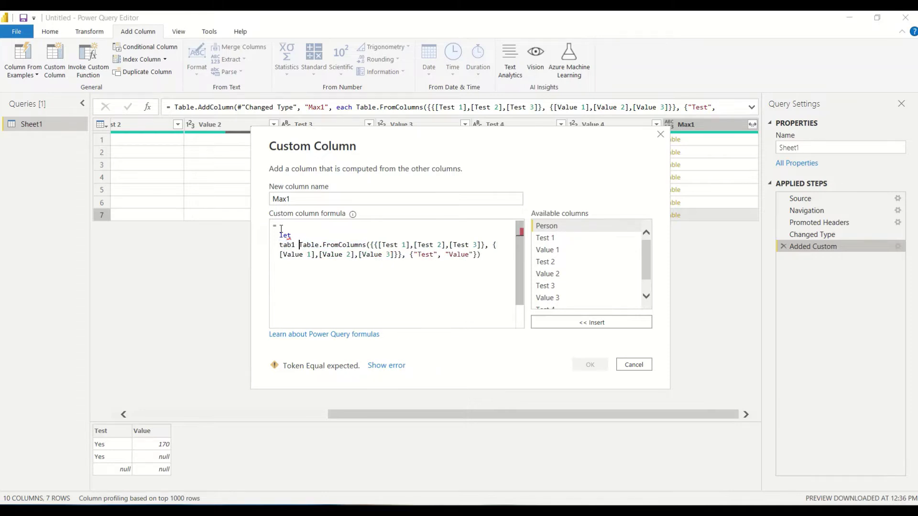
{"action": "type", "text": "="}
- End the formula with 'in _tab1', rename the variable to _tab1, and apply it
{"action": "key", "text": "ctrl+End"}
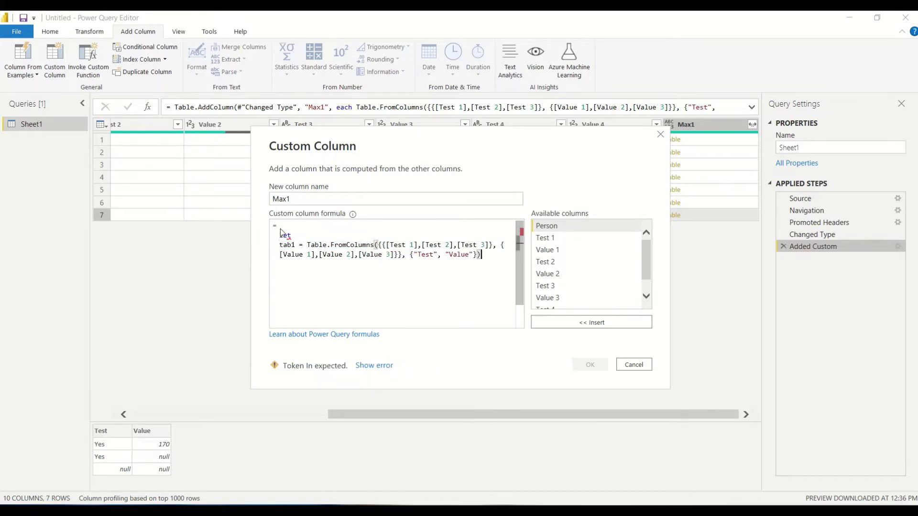
{"action": "key", "text": "Return"}
{"action": "type", "text": "in"}
{"action": "key", "text": "Escape"}
{"action": "key", "text": "Return"}
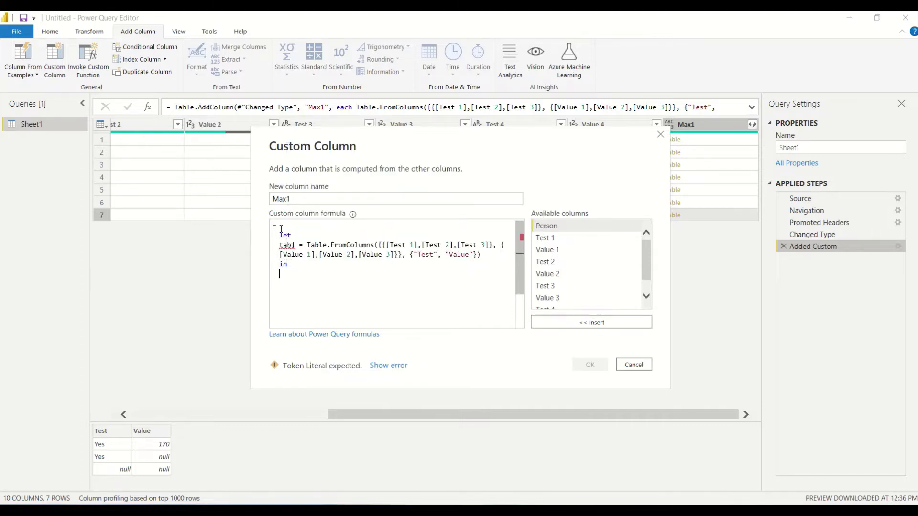
{"action": "type", "text": "_tabe1"}
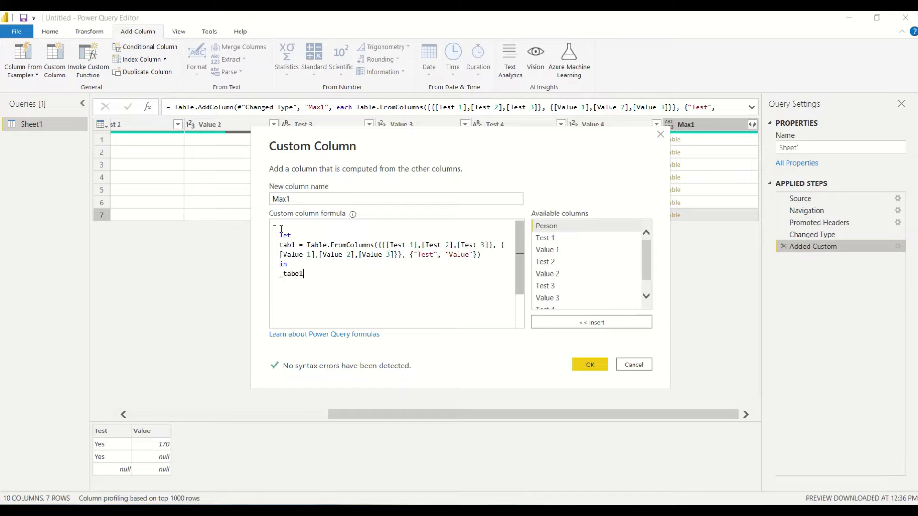
{"action": "key", "text": "Left"}
{"action": "key", "text": "BackSpace"}
{"action": "key", "text": "Up"}
{"action": "key", "text": "Up"}
{"action": "key", "text": "Home"}
{"action": "type", "text": "_"}
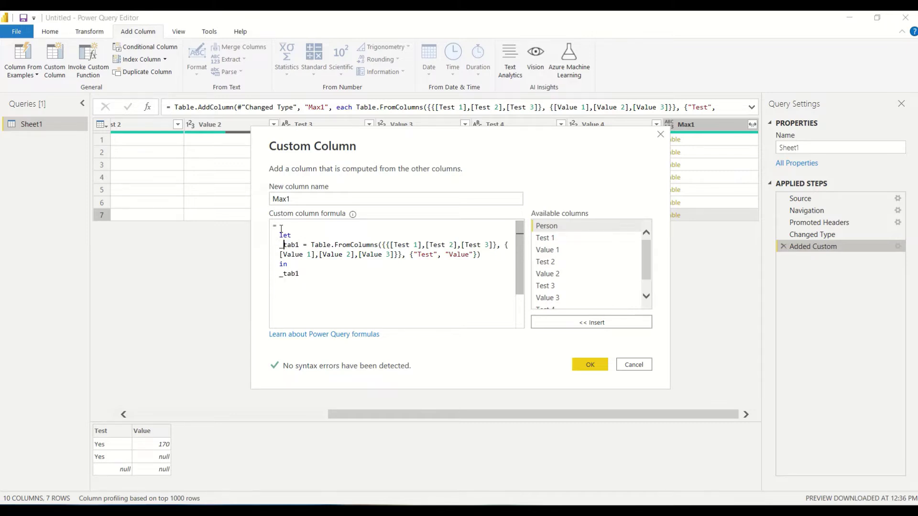
{"action": "left_click", "coordinate": [591, 366]}
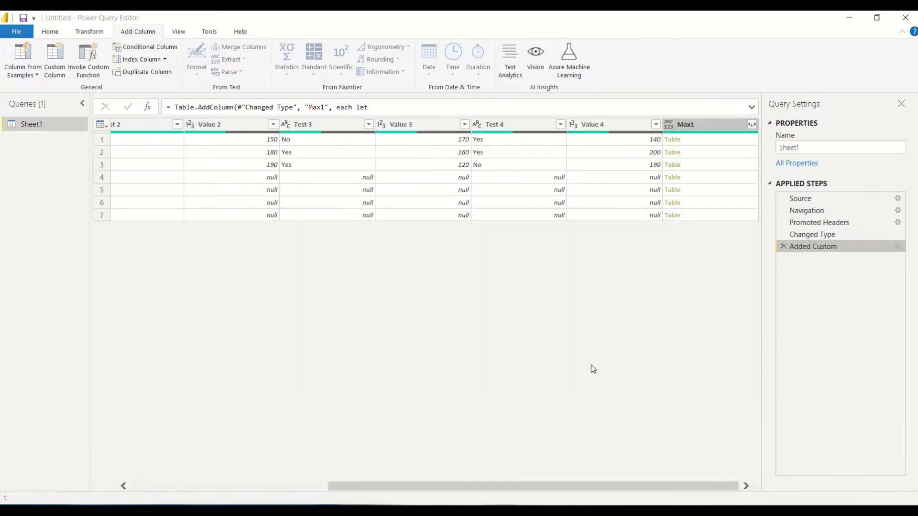
- Reopen the Max1 formula and wrap the table expression in Table.SelectRows(
{"action": "left_click", "coordinate": [694, 142]}
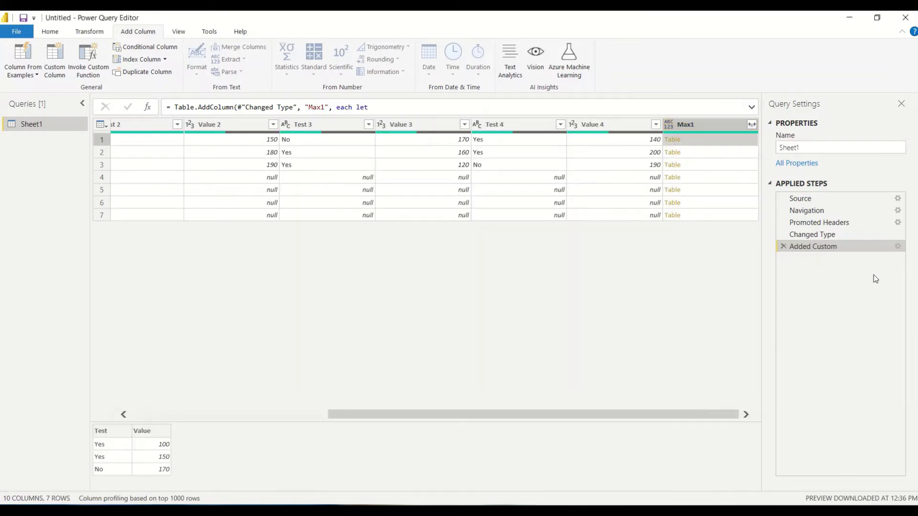
{"action": "left_click", "coordinate": [897, 246]}
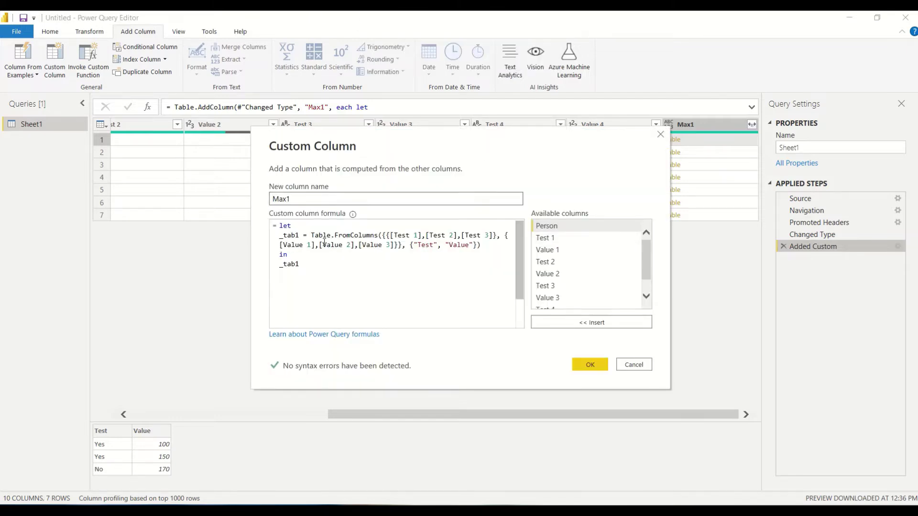
{"action": "left_click", "coordinate": [312, 237]}
{"action": "type", "text": "Table. "}
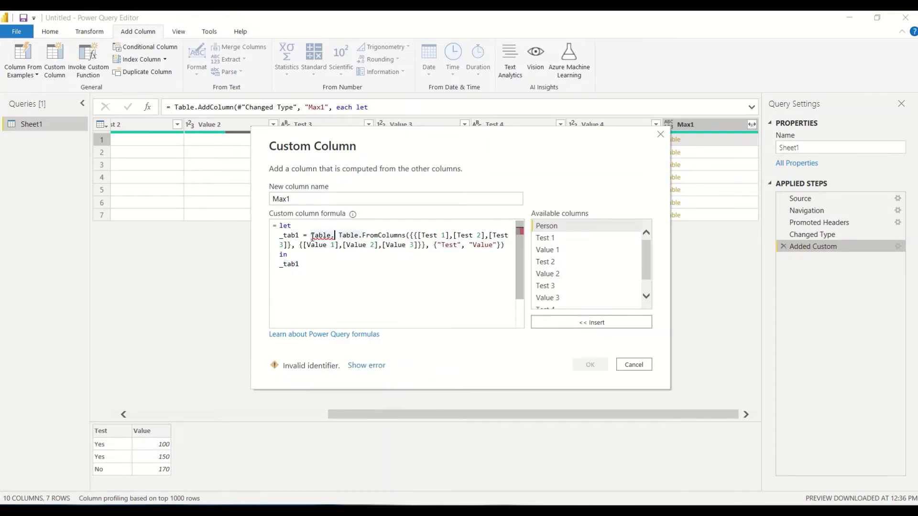
{"action": "type", "text": "Se"}
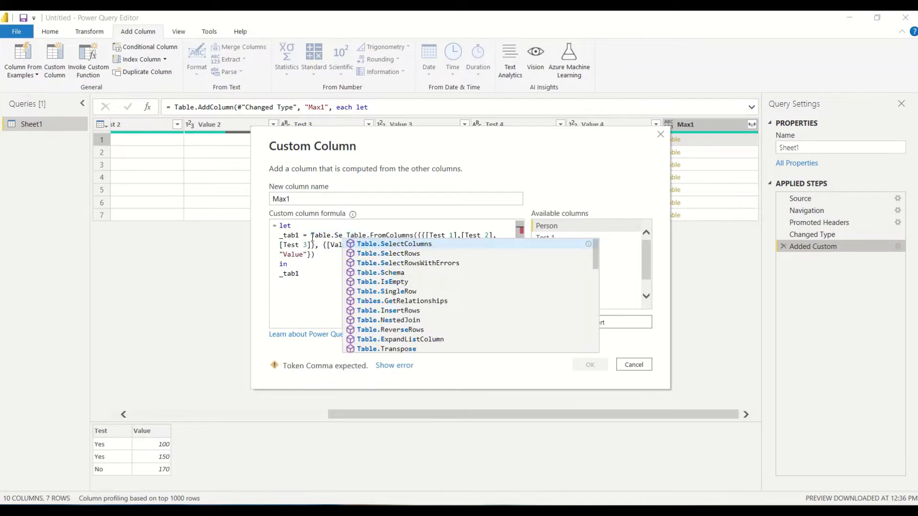
{"action": "key", "text": "Down"}
{"action": "key", "text": "Tab"}
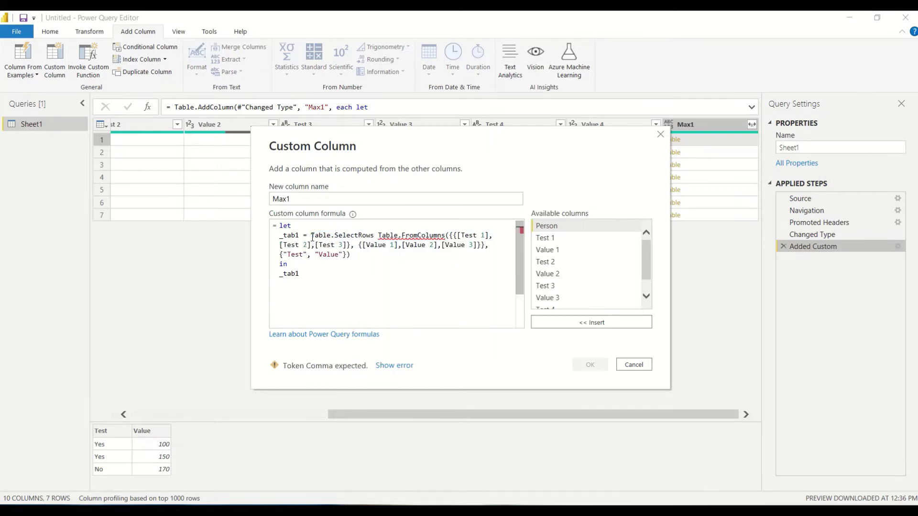
{"action": "type", "text": "("}
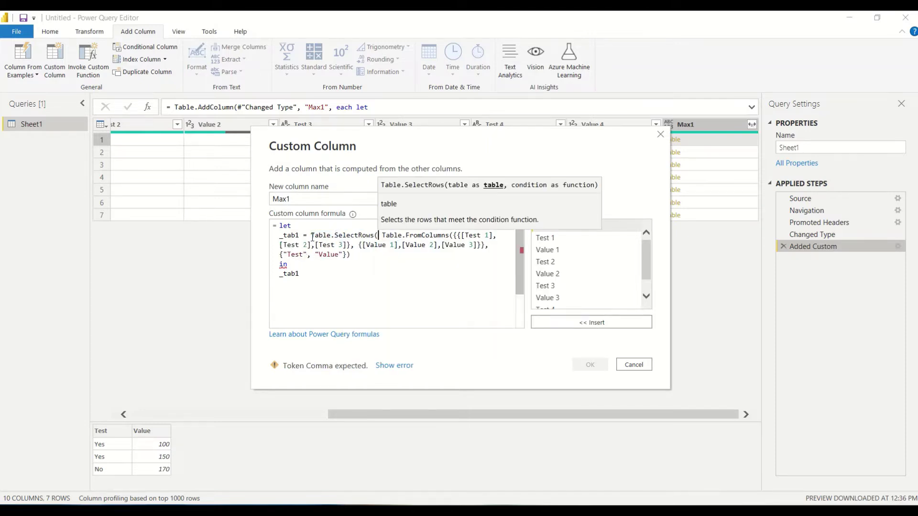
- Add the condition each [Test] = "Yes" to the row filter and confirm
{"action": "left_click", "coordinate": [357, 255]}
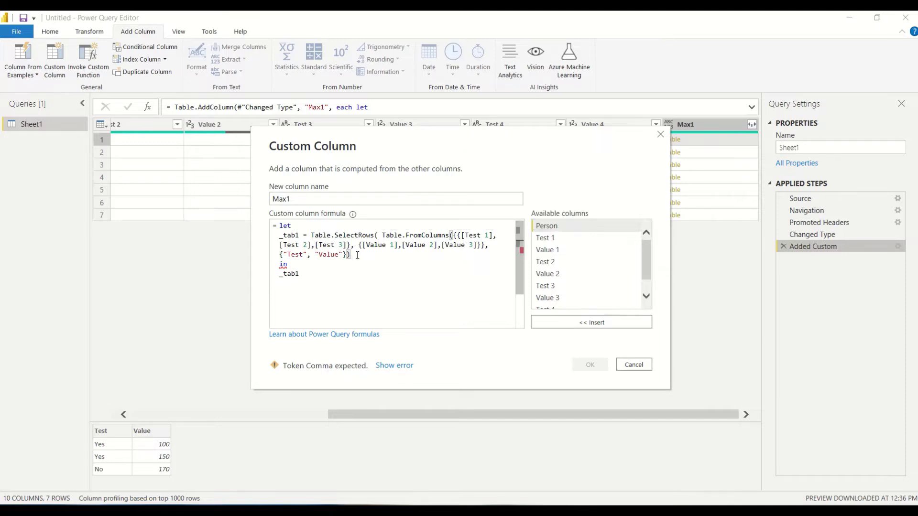
{"action": "type", "text": ", each"}
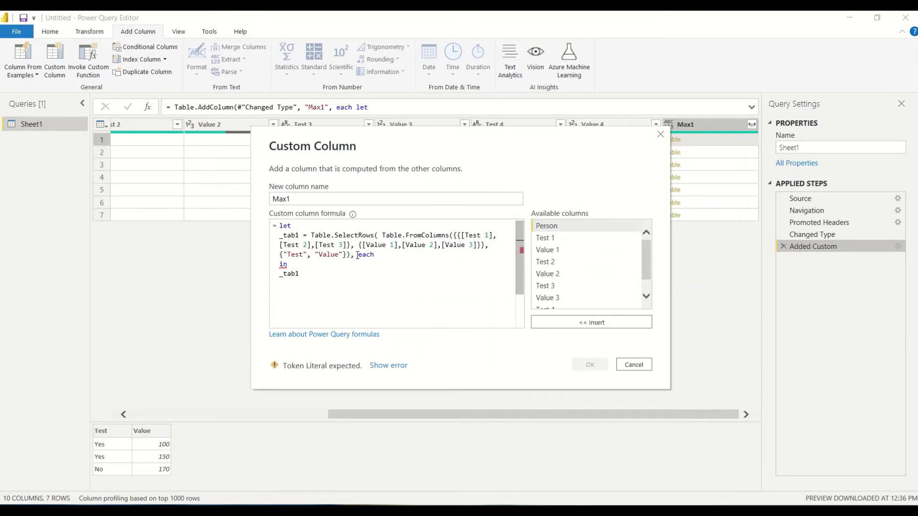
{"action": "type", "text": " ["}
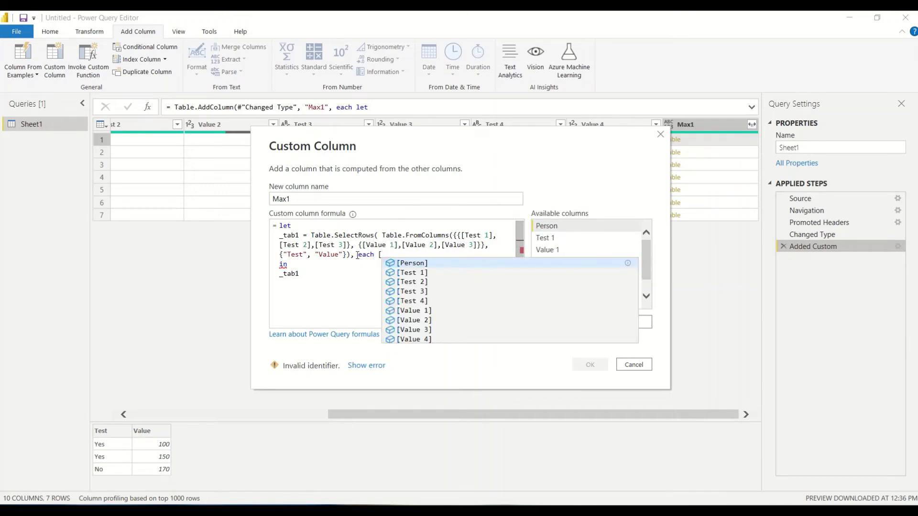
{"action": "type", "text": "Text"}
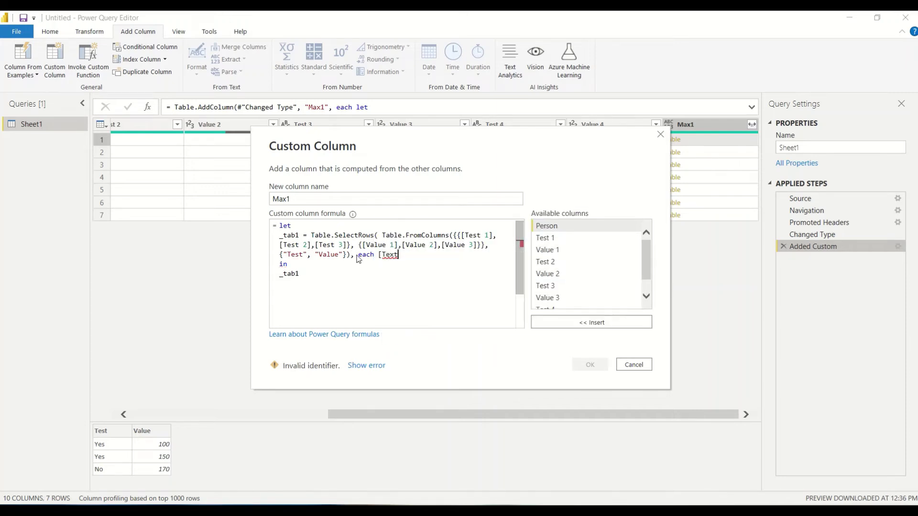
{"action": "key", "text": "BackSpace"}
{"action": "key", "text": "BackSpace"}
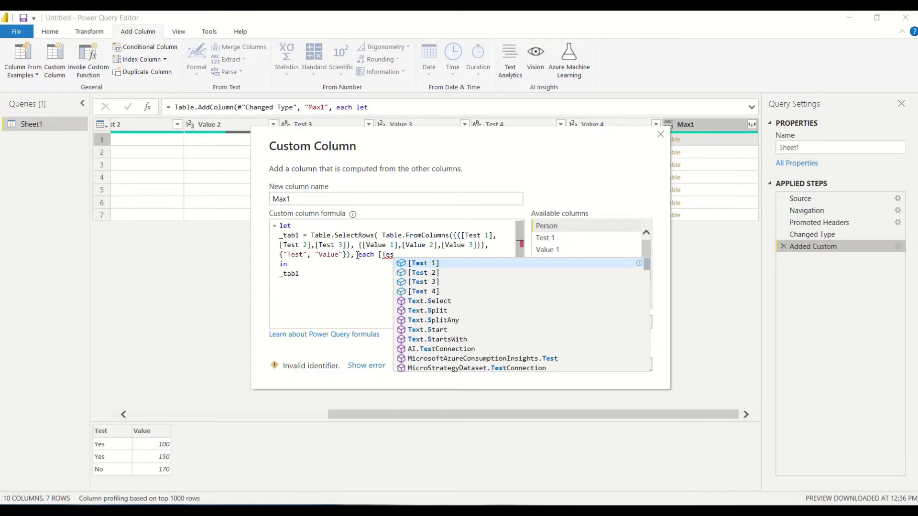
{"action": "type", "text": "st] =\"\""}
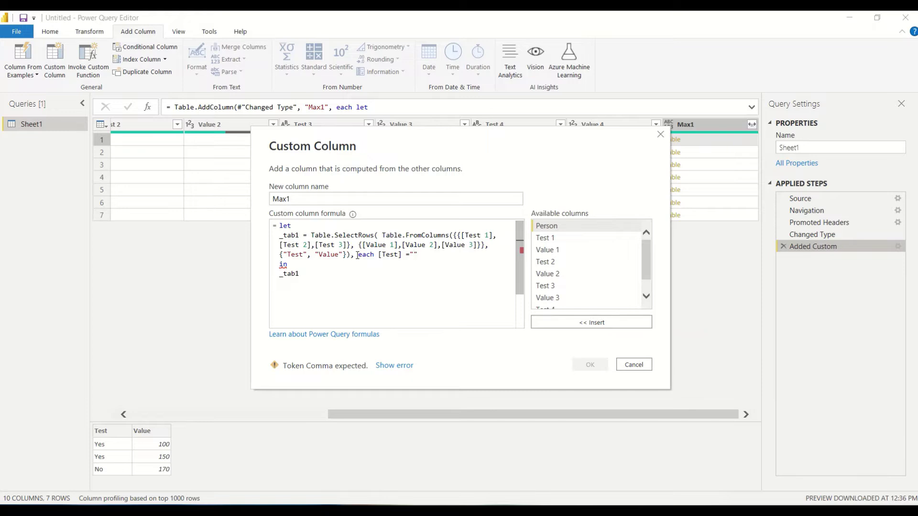
{"action": "type", "text": "Ye"}
{"action": "type", "text": ")"}
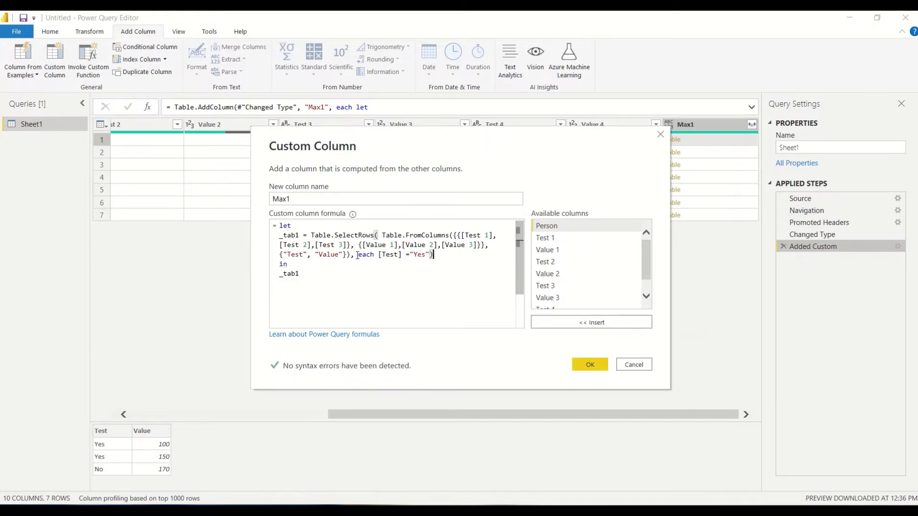
{"action": "left_click", "coordinate": [588, 362]}
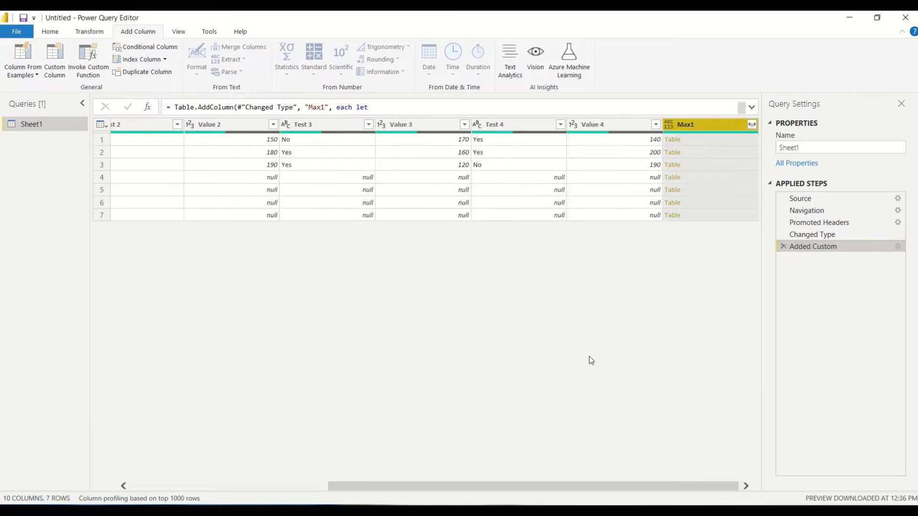
- Preview each row's filtered Max1 table, then reopen the formula with the cursor at its end
{"action": "left_click", "coordinate": [692, 152]}
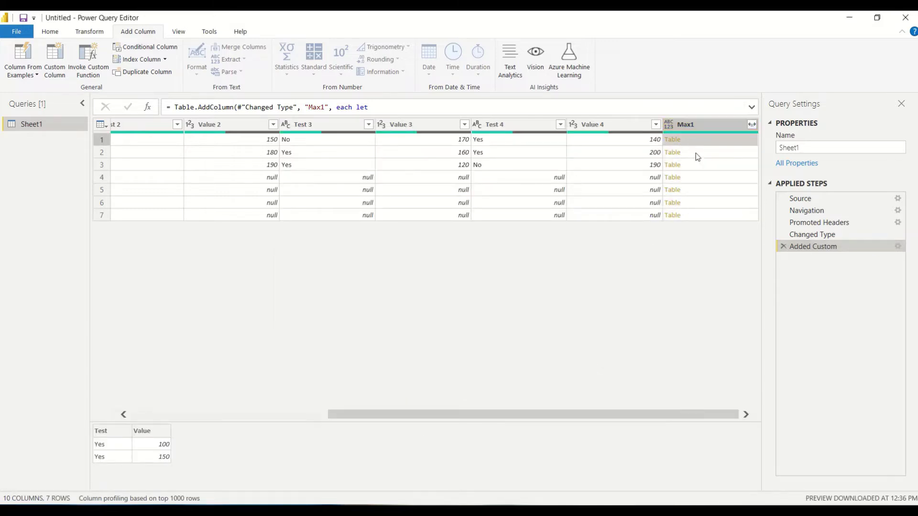
{"action": "left_click", "coordinate": [696, 162]}
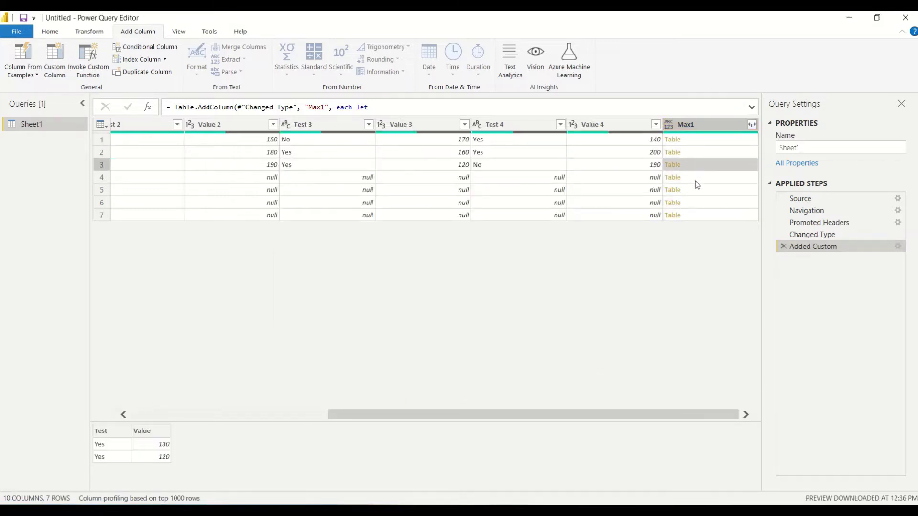
{"action": "left_click", "coordinate": [695, 181]}
{"action": "left_click", "coordinate": [695, 190]}
{"action": "left_click", "coordinate": [695, 202]}
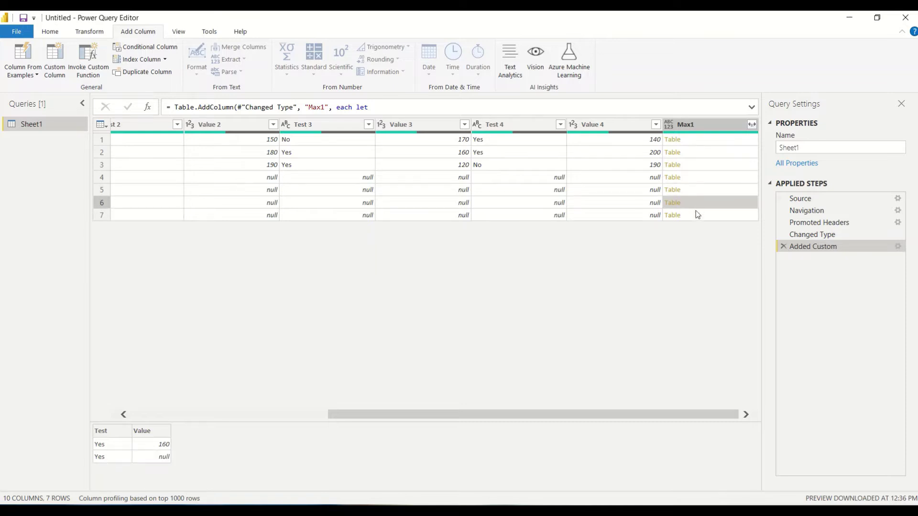
{"action": "left_click", "coordinate": [696, 217]}
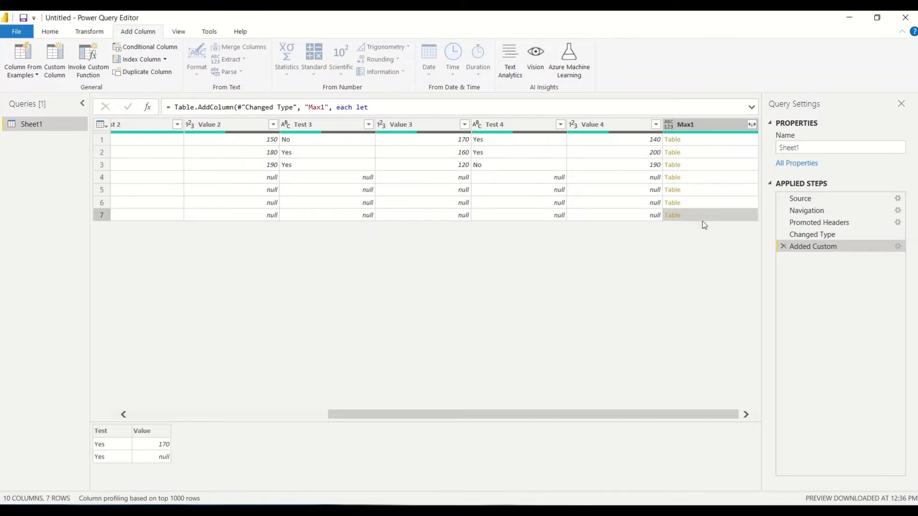
{"action": "left_click", "coordinate": [897, 247]}
{"action": "left_click", "coordinate": [439, 257]}
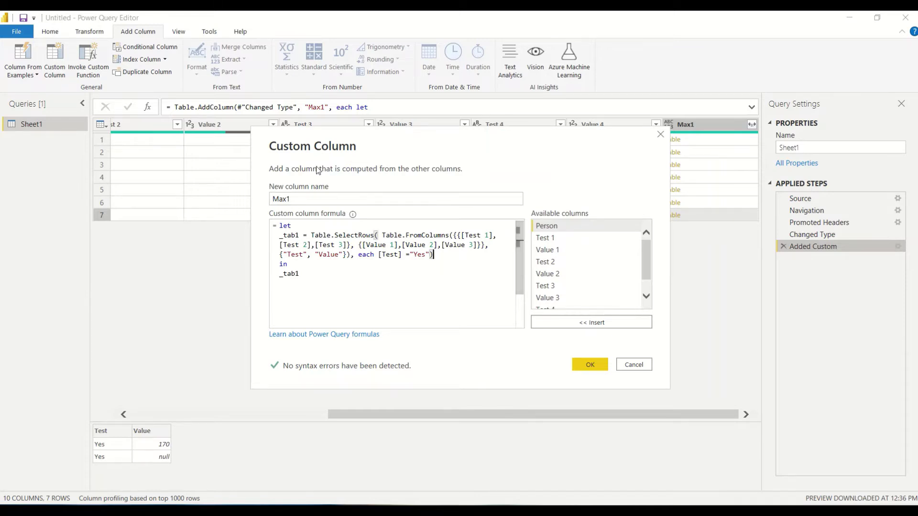
- Wrap the filtered _tab1 in Table.Max(..., "Value") and apply, so Max1 returns records
{"action": "left_click", "coordinate": [312, 235]}
{"action": "type", "text": "Table."}
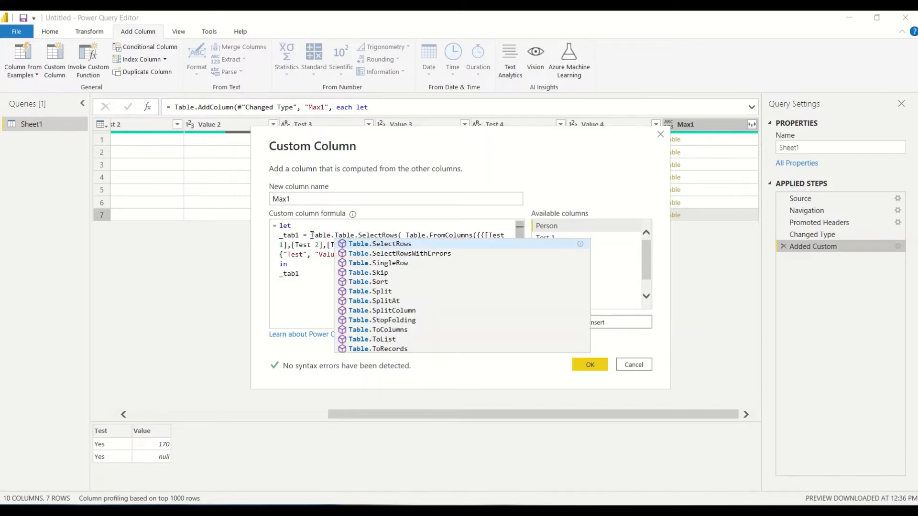
{"action": "type", "text": "Max("}
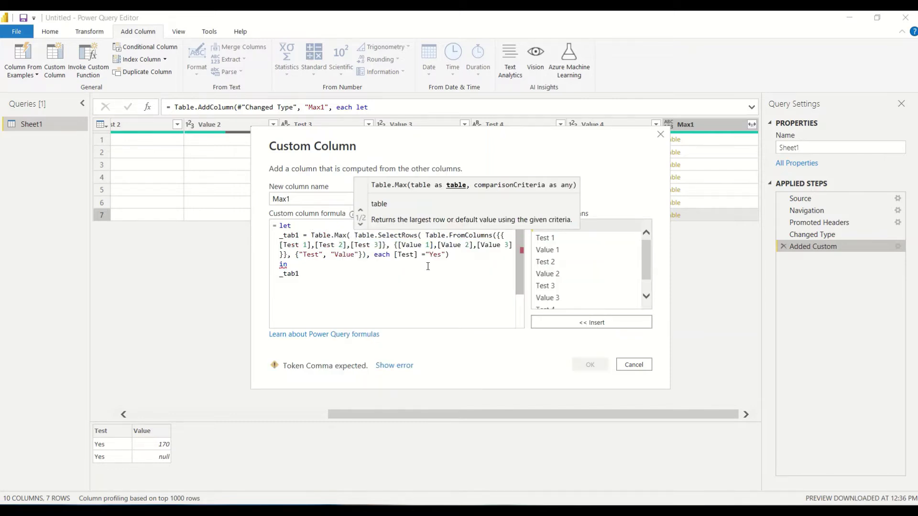
{"action": "left_click", "coordinate": [453, 257]}
{"action": "type", "text": ","}
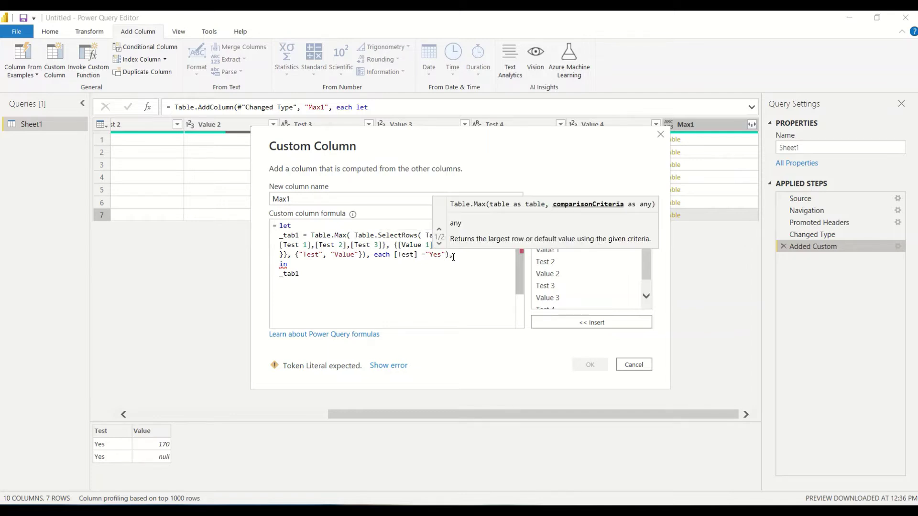
{"action": "type", "text": "\"\""}
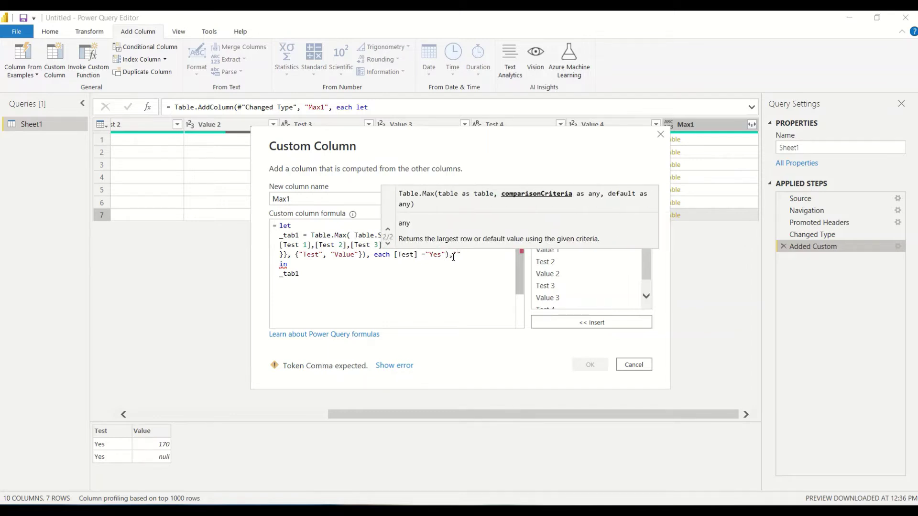
{"action": "type", "text": "Value\")"}
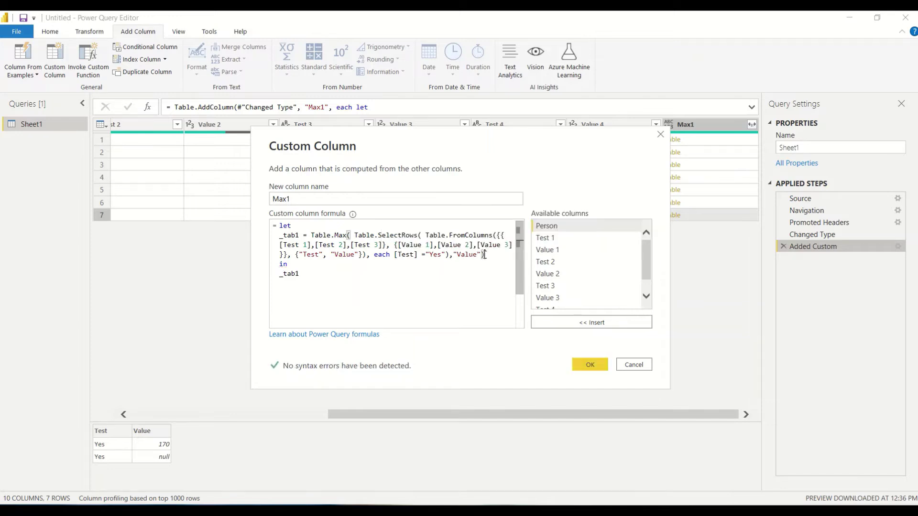
{"action": "left_click", "coordinate": [589, 368]}
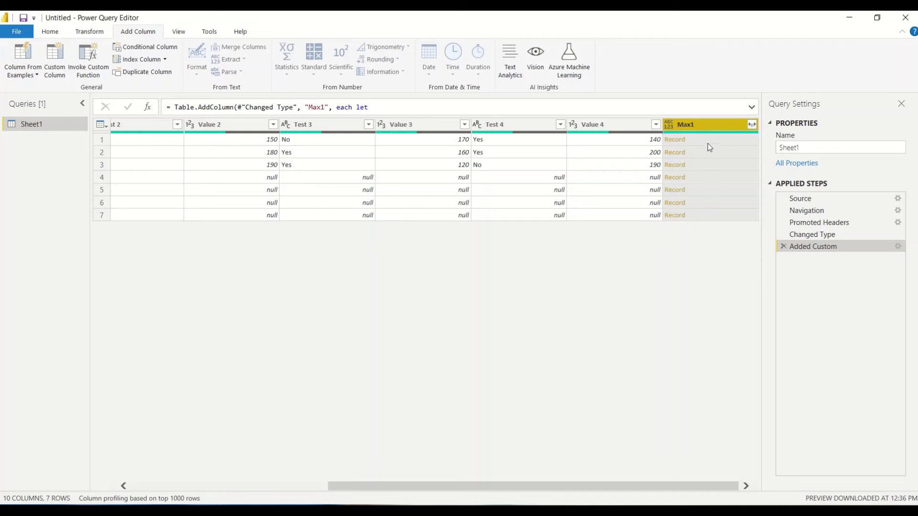
- Preview the Max1 record for all seven rows and review the Max1 formula without changing it
{"action": "left_click", "coordinate": [706, 140]}
{"action": "left_click", "coordinate": [707, 153]}
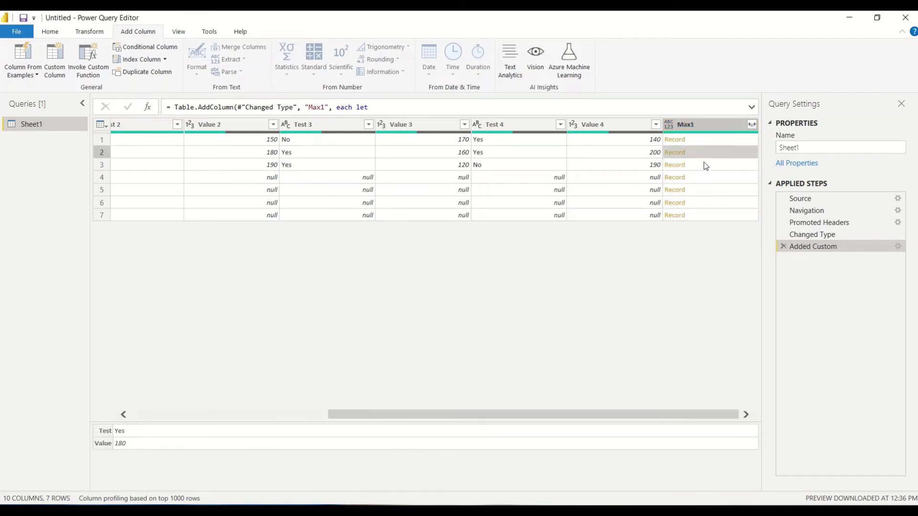
{"action": "left_click", "coordinate": [701, 169]}
{"action": "left_click", "coordinate": [695, 180]}
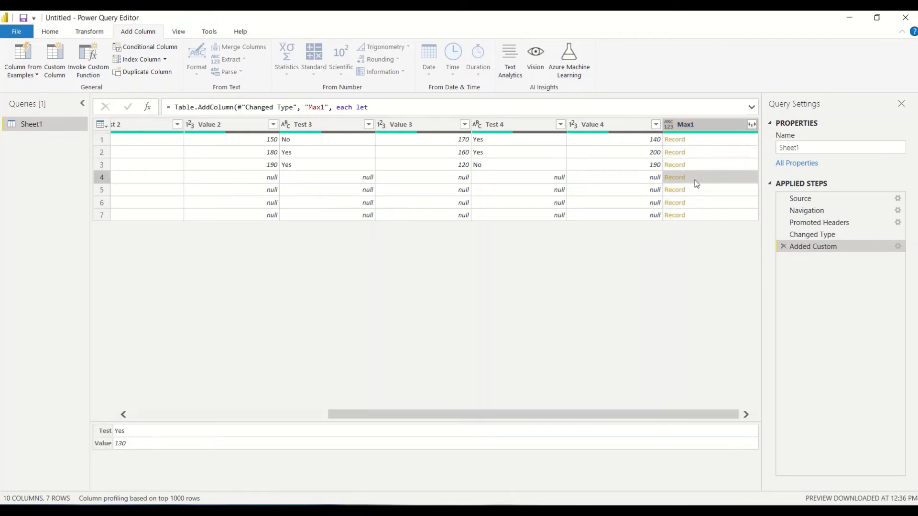
{"action": "left_click", "coordinate": [696, 191]}
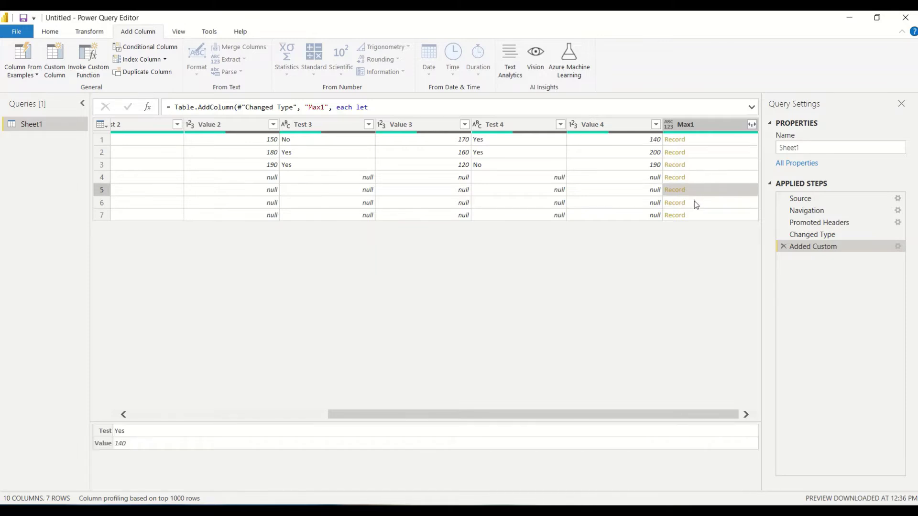
{"action": "left_click", "coordinate": [696, 206]}
{"action": "left_click", "coordinate": [694, 216]}
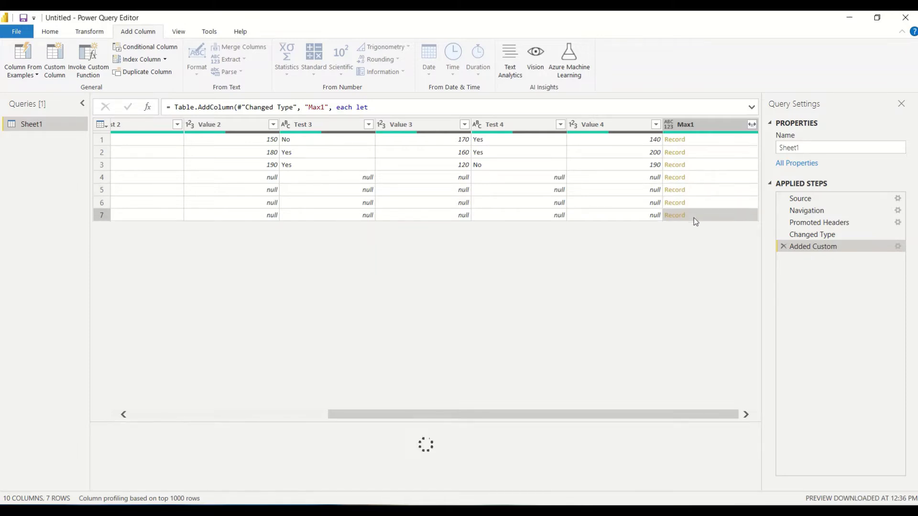
{"action": "double_click", "coordinate": [812, 249]}
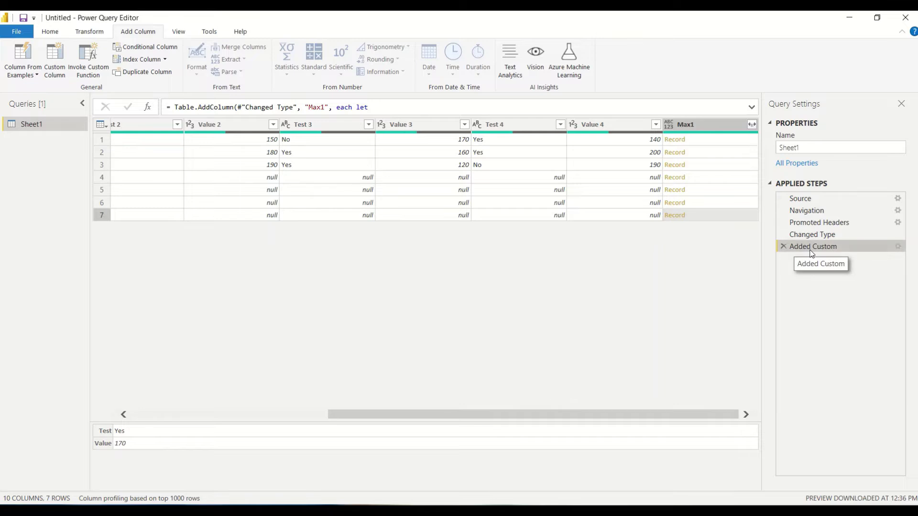
{"action": "left_click", "coordinate": [496, 258]}
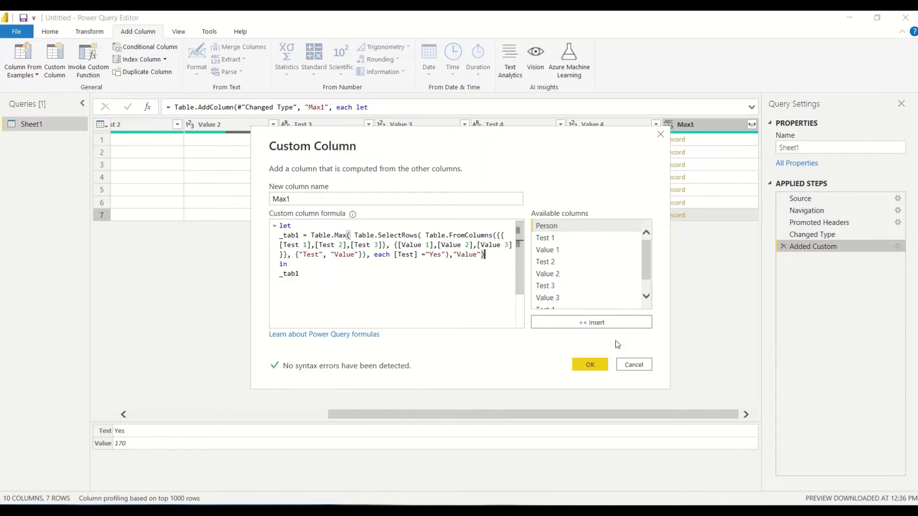
{"action": "left_click", "coordinate": [601, 366]}
- Check row 5's values: Max1 record Value 140, Value 1 of 140, Test 2 No, null Value 2
{"action": "left_click_drag", "start_coordinate": [367, 414], "coordinate": [208, 414]}
{"action": "left_click", "coordinate": [355, 191]}
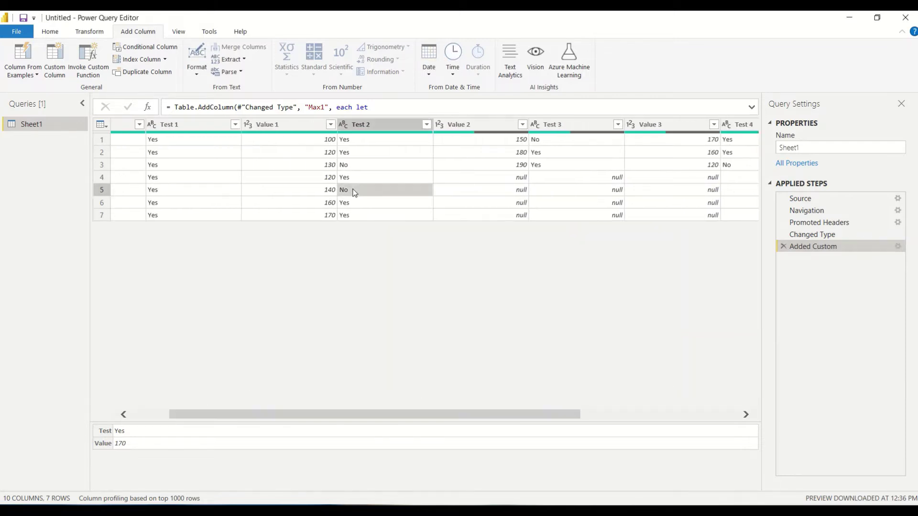
{"action": "left_click_drag", "start_coordinate": [423, 414], "coordinate": [582, 414]}
{"action": "left_click", "coordinate": [695, 189]}
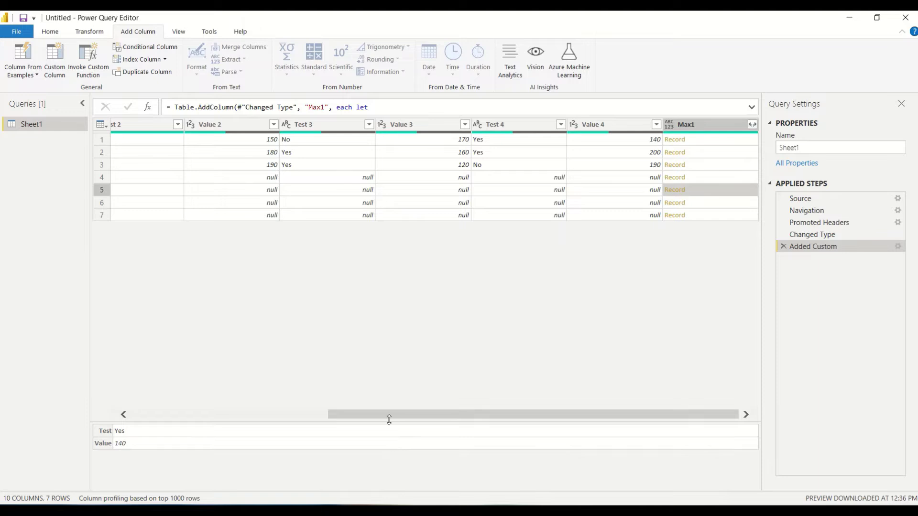
{"action": "left_click_drag", "start_coordinate": [389, 420], "coordinate": [168, 420]}
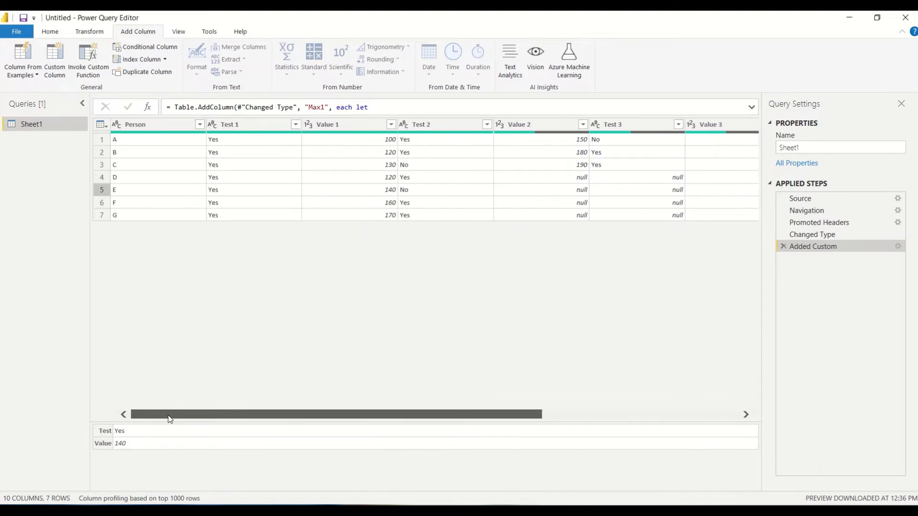
{"action": "left_click", "coordinate": [231, 194]}
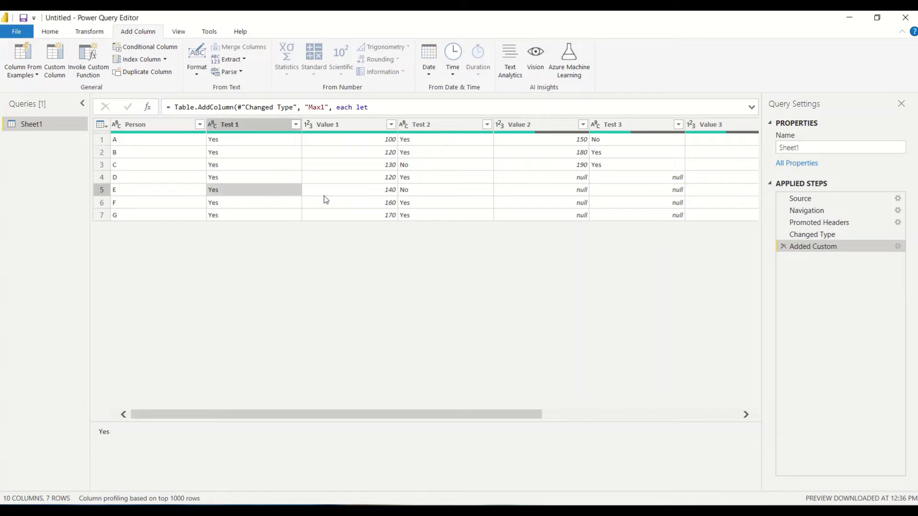
{"action": "left_click", "coordinate": [351, 192]}
{"action": "left_click", "coordinate": [415, 191]}
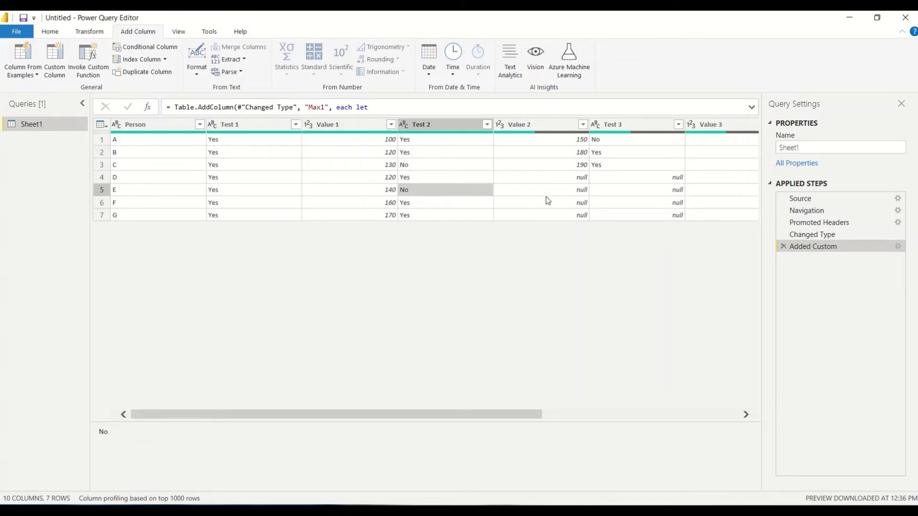
{"action": "left_click", "coordinate": [547, 195]}
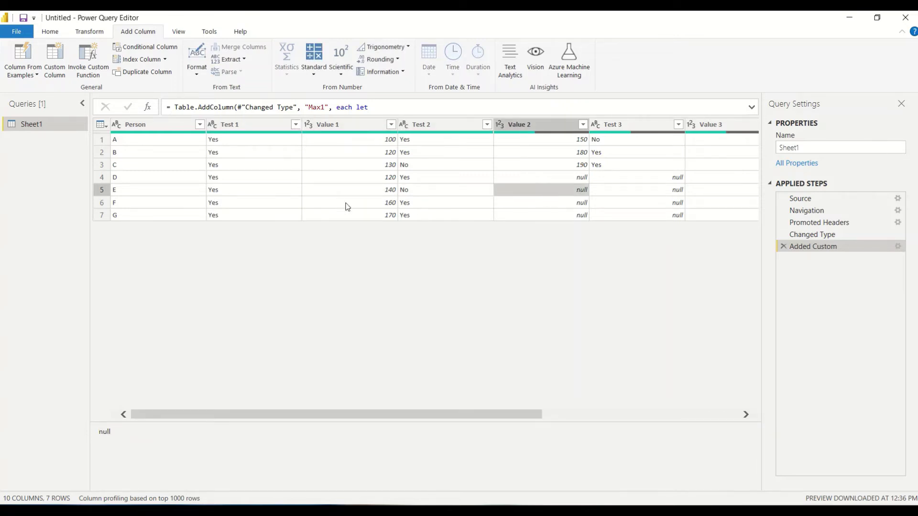
- Select the Source step and view its workbook settings, cancelling without changes
{"action": "left_click", "coordinate": [806, 202]}
{"action": "double_click", "coordinate": [806, 203]}
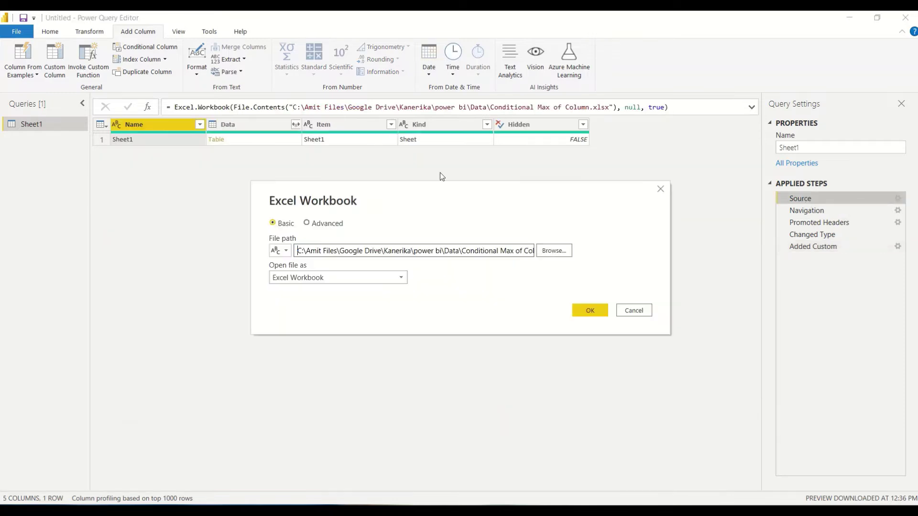
{"action": "left_click", "coordinate": [628, 310]}
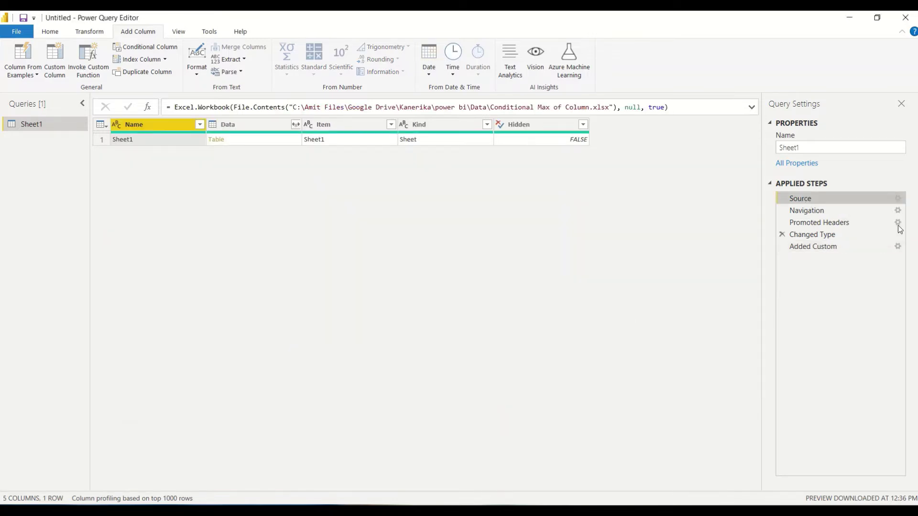
{"action": "left_click", "coordinate": [898, 199]}
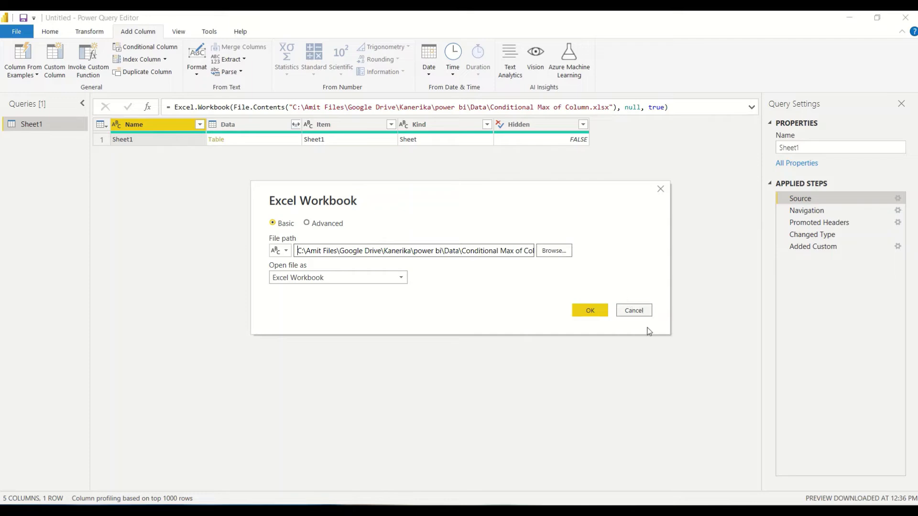
{"action": "left_click", "coordinate": [639, 310]}
- In the Excel source, set person E's Test 1 (cell B6) to No and return to Power BI
{"action": "key", "text": "alt+Tab"}
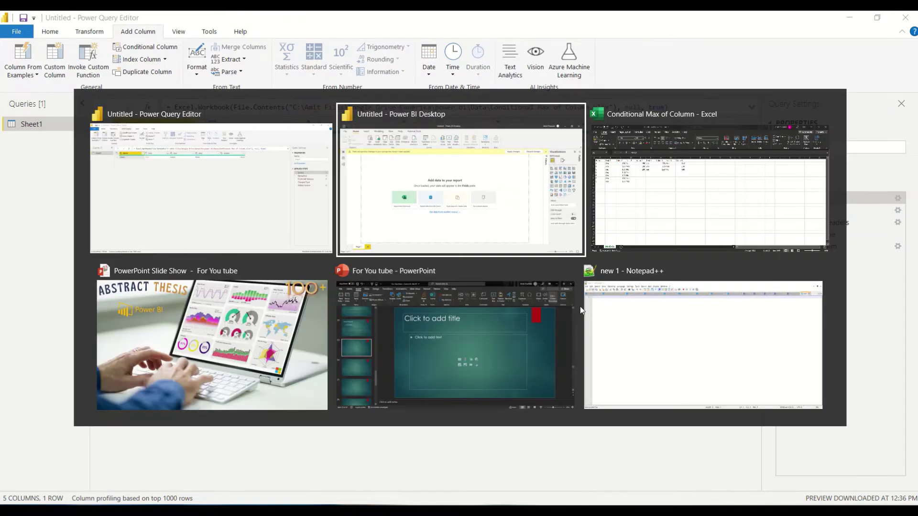
{"action": "key", "text": "Tab"}
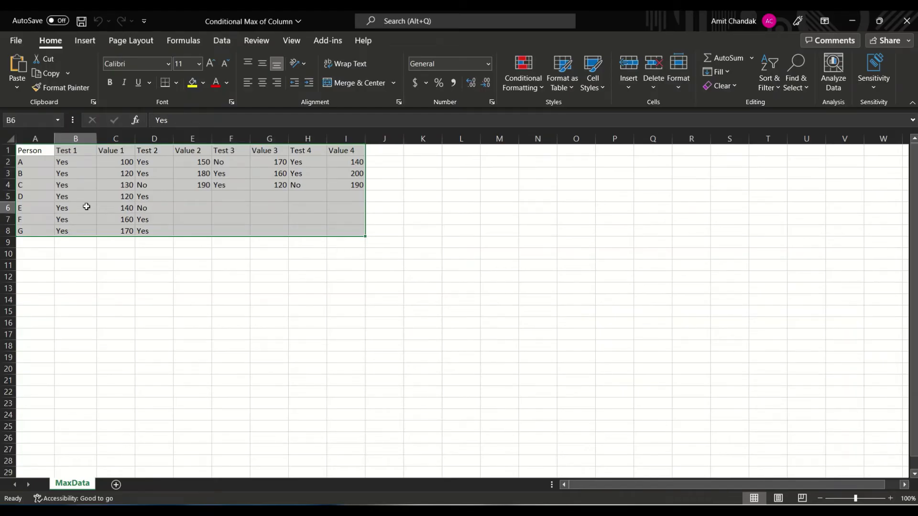
{"action": "left_click", "coordinate": [87, 206]}
{"action": "type", "text": "No"}
{"action": "key", "text": "Tab"}
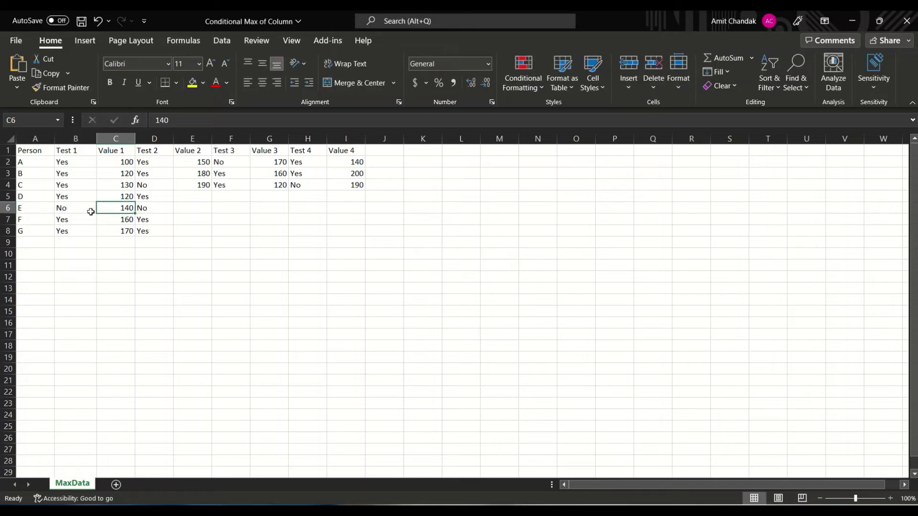
{"action": "key", "text": "alt+Tab"}
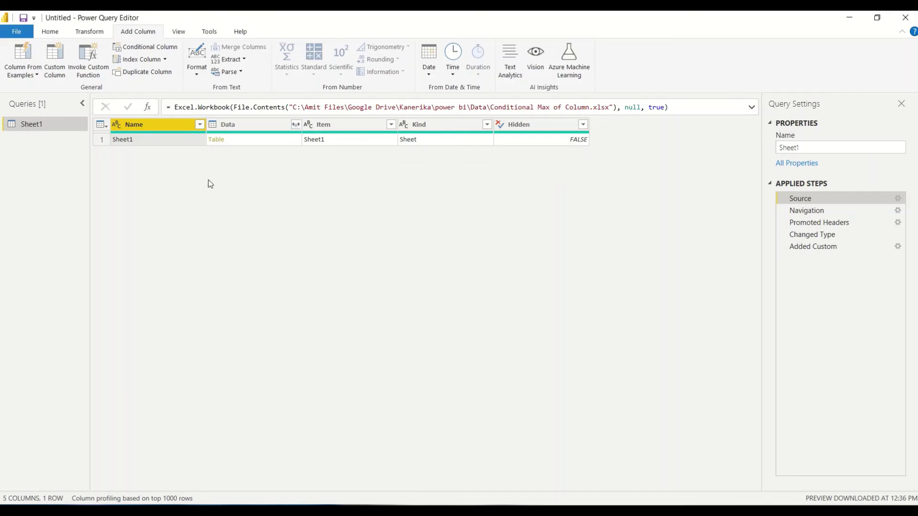
- Refresh the preview on the Added Custom step using the edited workbook
{"action": "left_click", "coordinate": [812, 247]}
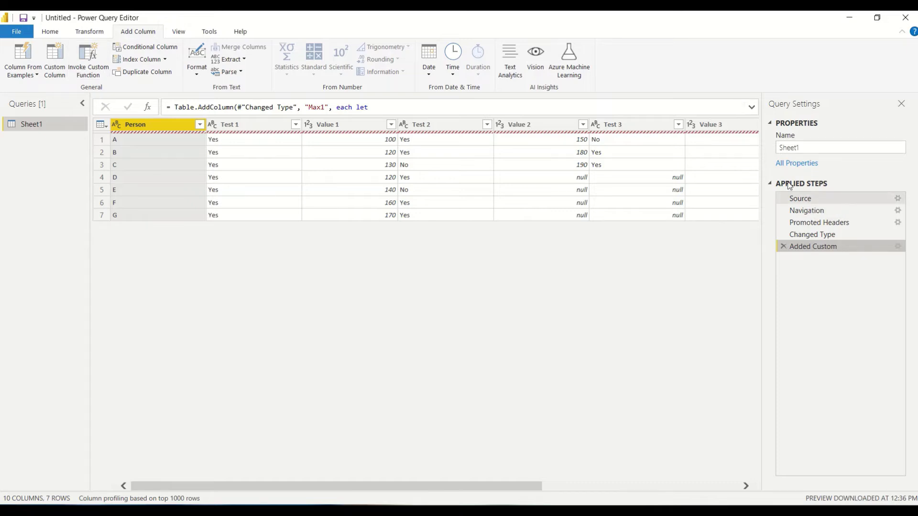
{"action": "left_click", "coordinate": [56, 32]}
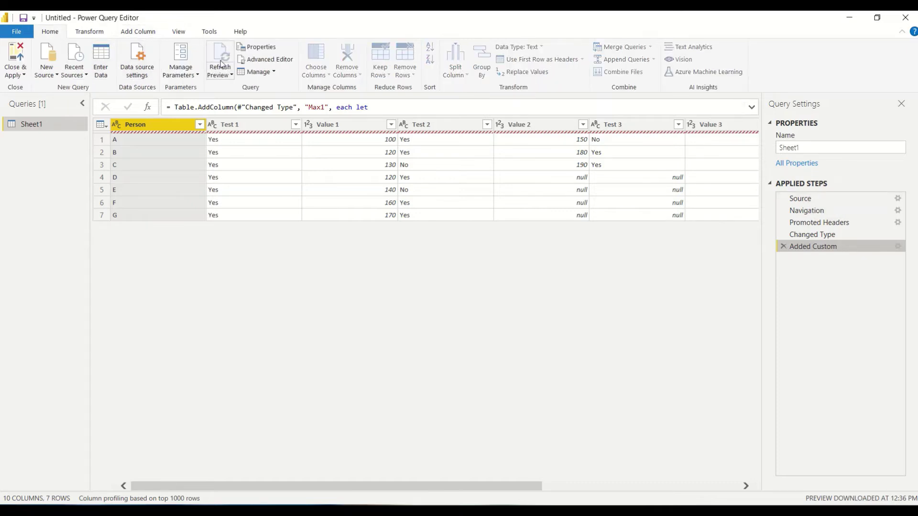
{"action": "left_click", "coordinate": [221, 63]}
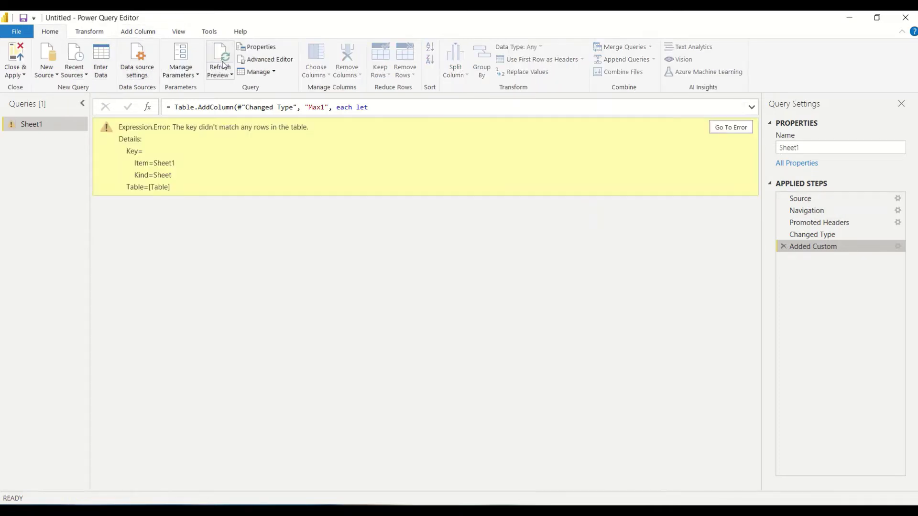
- Step through Navigation, Source, Added Custom and Changed Type to find the MaxData sheet key error
{"action": "left_click", "coordinate": [797, 210]}
{"action": "left_click", "coordinate": [798, 198]}
{"action": "left_click", "coordinate": [808, 247]}
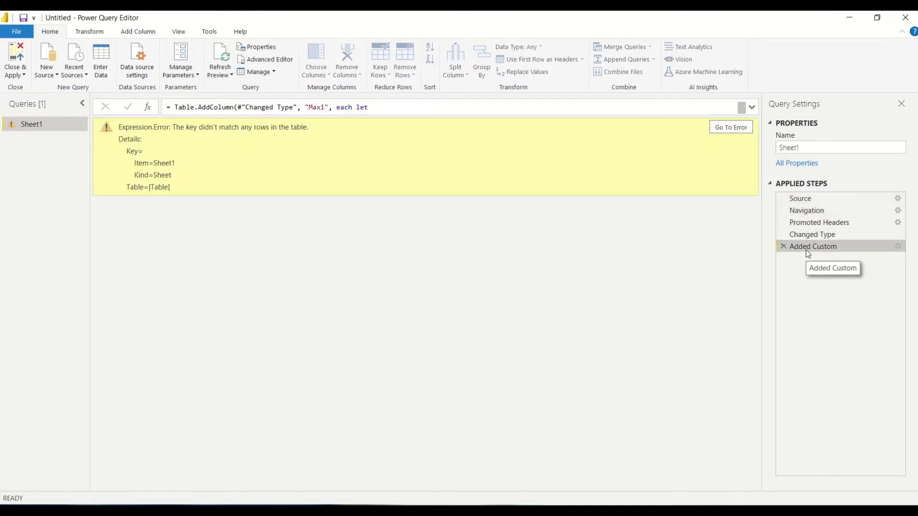
{"action": "left_click", "coordinate": [803, 237]}
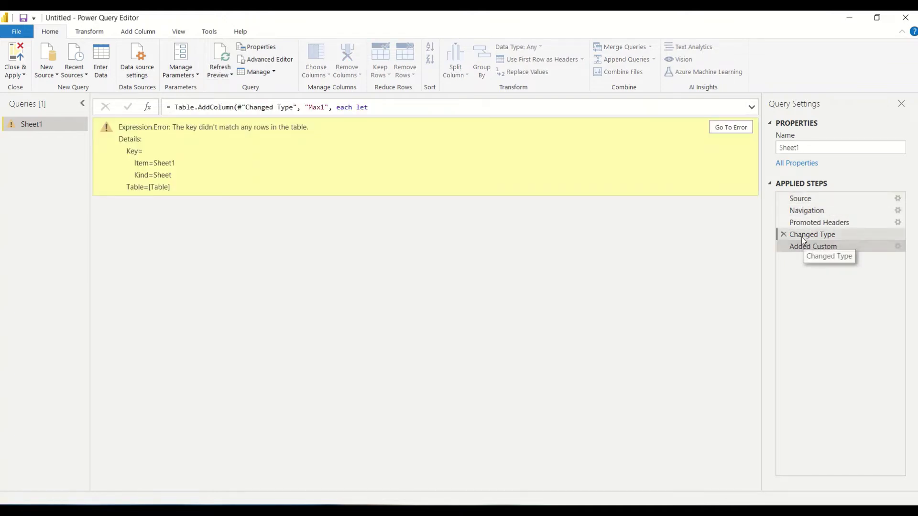
{"action": "left_click", "coordinate": [801, 199]}
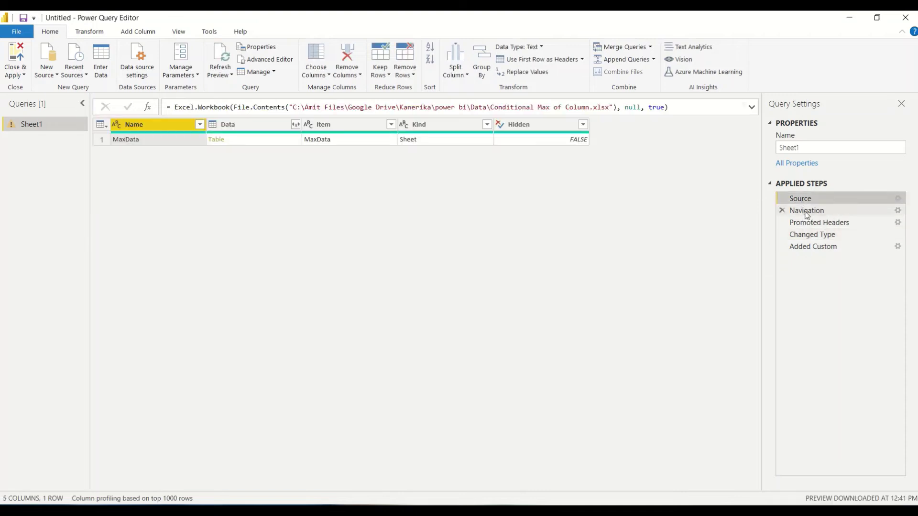
- Change the Navigation formula to Source{[Item="MaxData",Kind="Sheet"]}[Data] so the preview loads again
{"action": "left_click", "coordinate": [807, 214]}
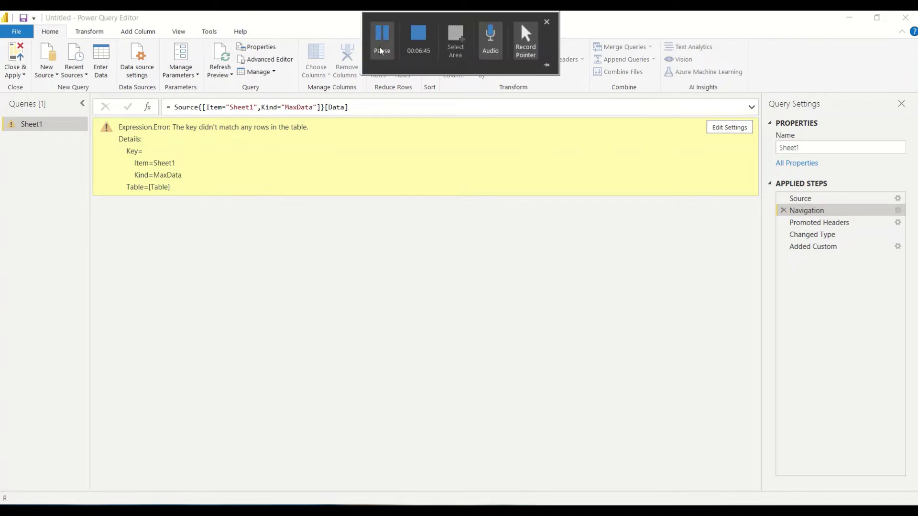
{"action": "double_click", "coordinate": [298, 108]}
{"action": "key", "text": "ctrl+c"}
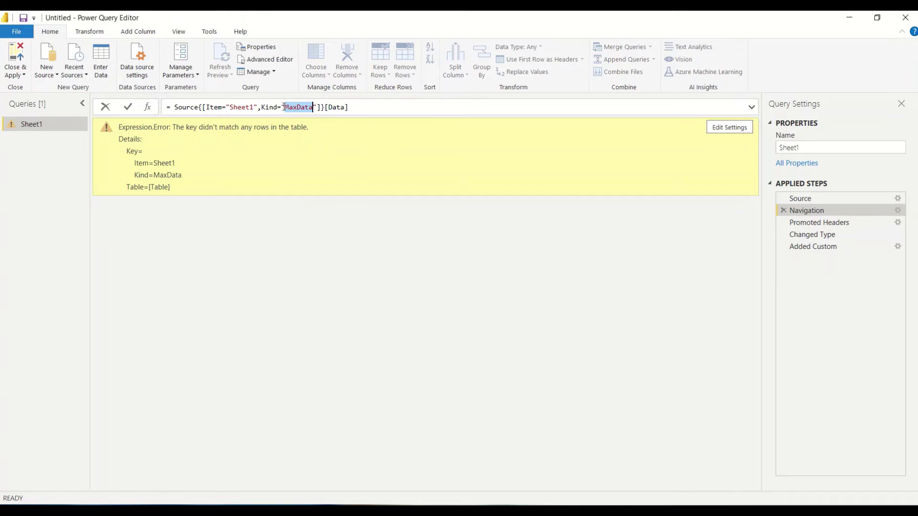
{"action": "type", "text": "Sheet"}
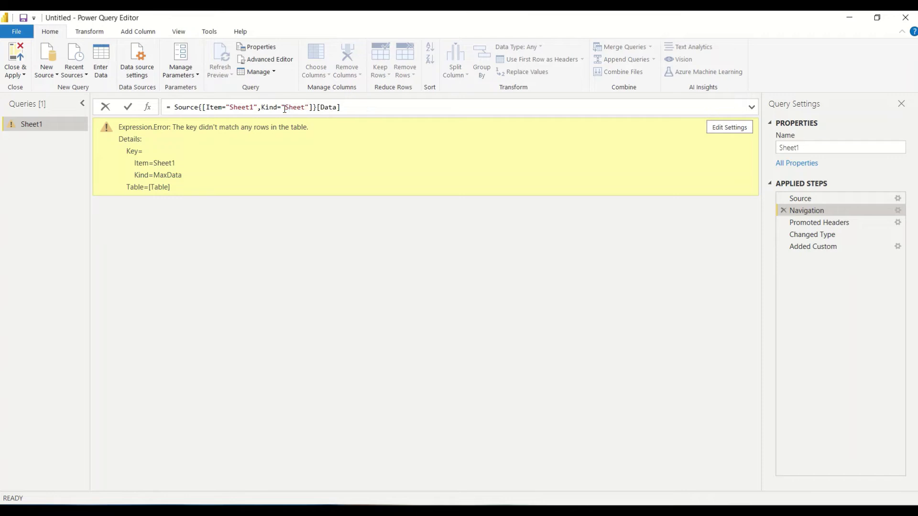
{"action": "double_click", "coordinate": [242, 107]}
{"action": "key", "text": "ctrl+v"}
{"action": "key", "text": "Return"}
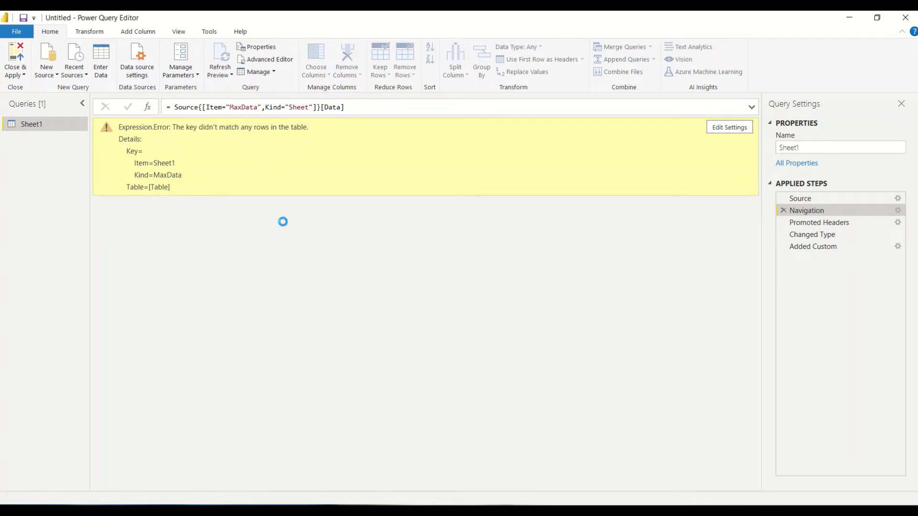
- On Added Custom, check row 5's null Max1 and reopen the Max1 Custom Column formula
{"action": "left_click", "coordinate": [823, 249]}
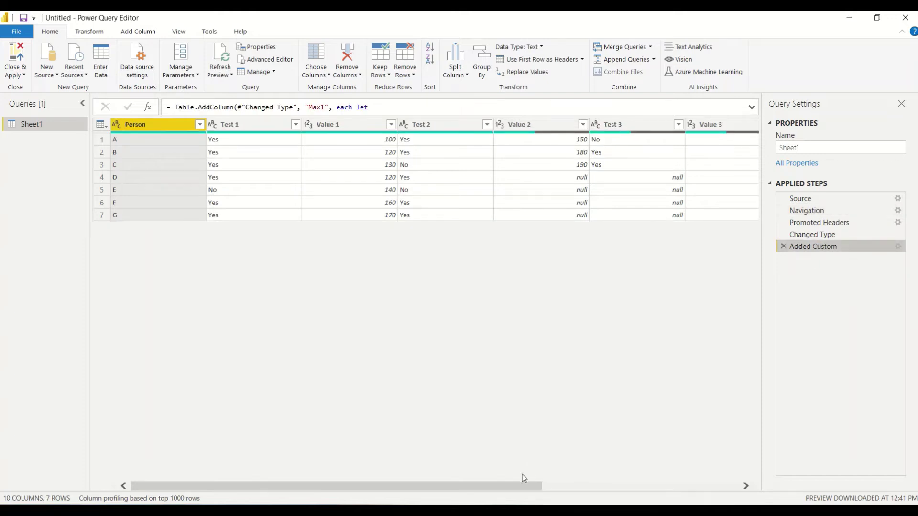
{"action": "left_click_drag", "start_coordinate": [522, 485], "coordinate": [720, 485]}
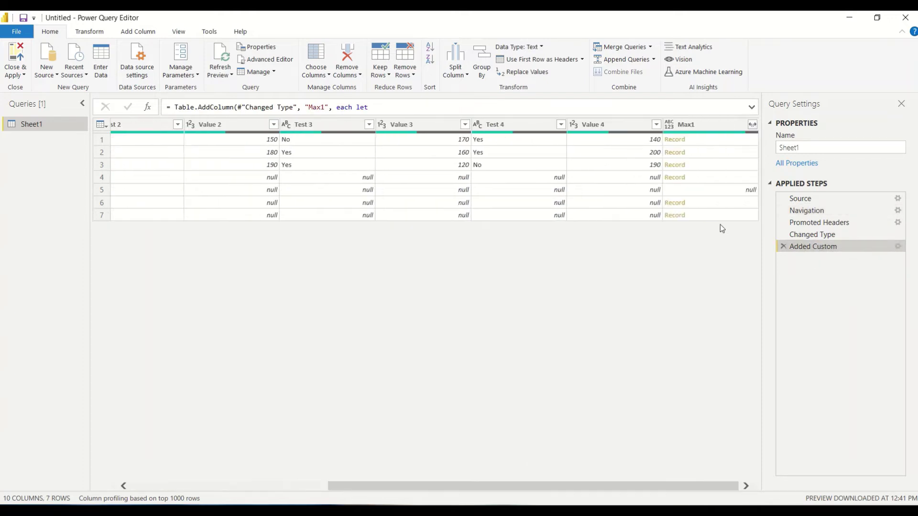
{"action": "left_click", "coordinate": [713, 191]}
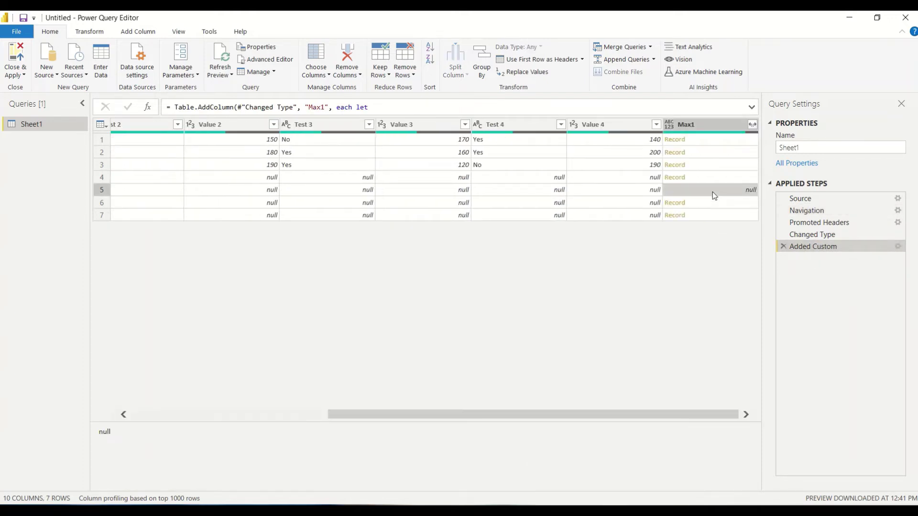
{"action": "left_click", "coordinate": [894, 247]}
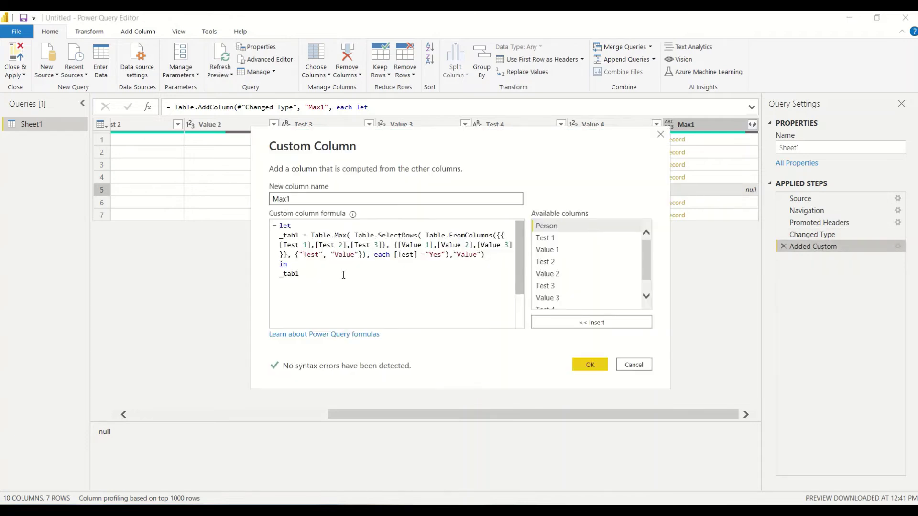
- Add a new formula line _tab2 = Record.Field(_tab1, "Value") to the Max1 column
{"action": "left_click", "coordinate": [497, 257]}
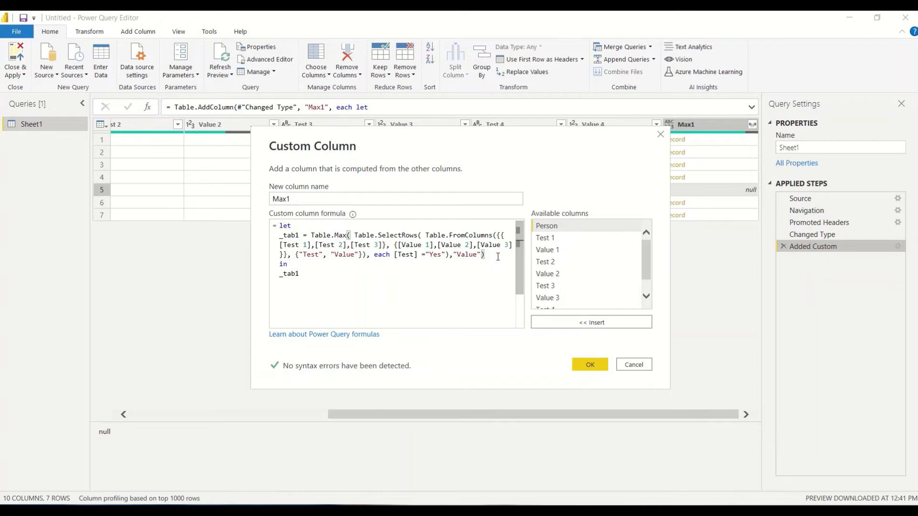
{"action": "key", "text": "Return"}
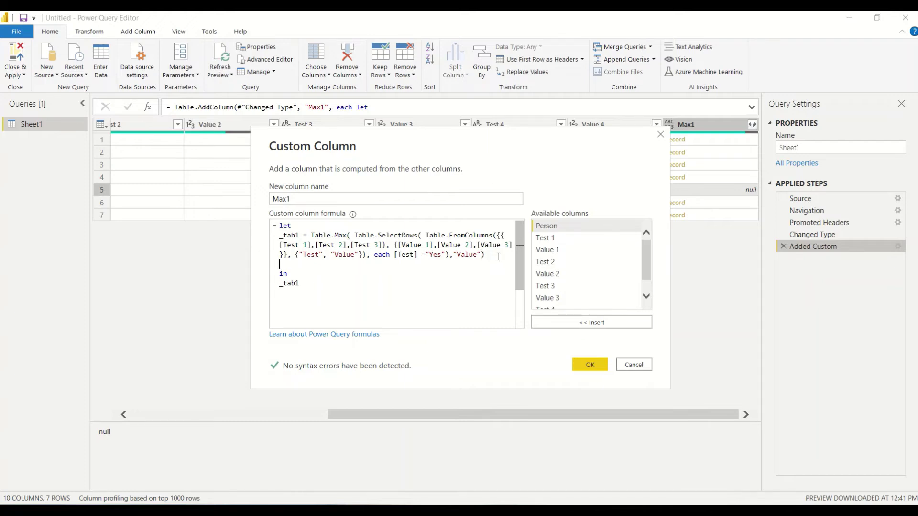
{"action": "type", "text": "_tab2"}
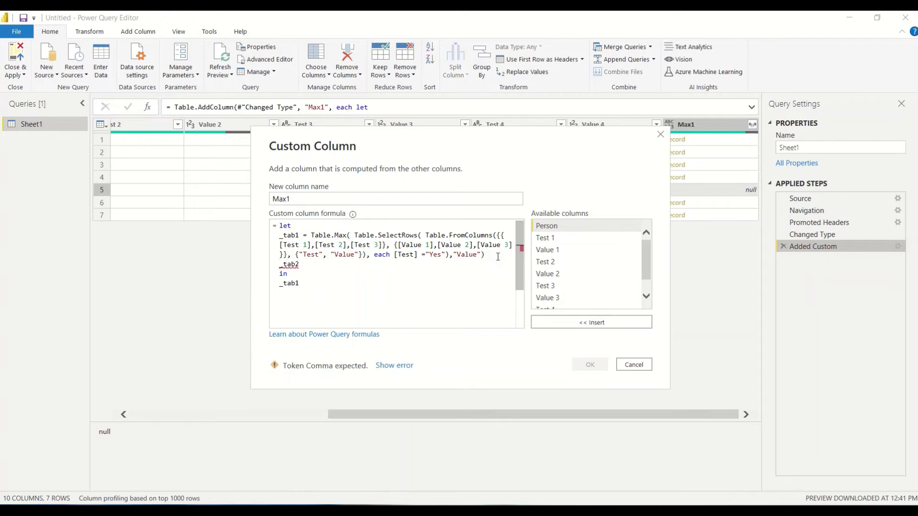
{"action": "type", "text": " = Re"}
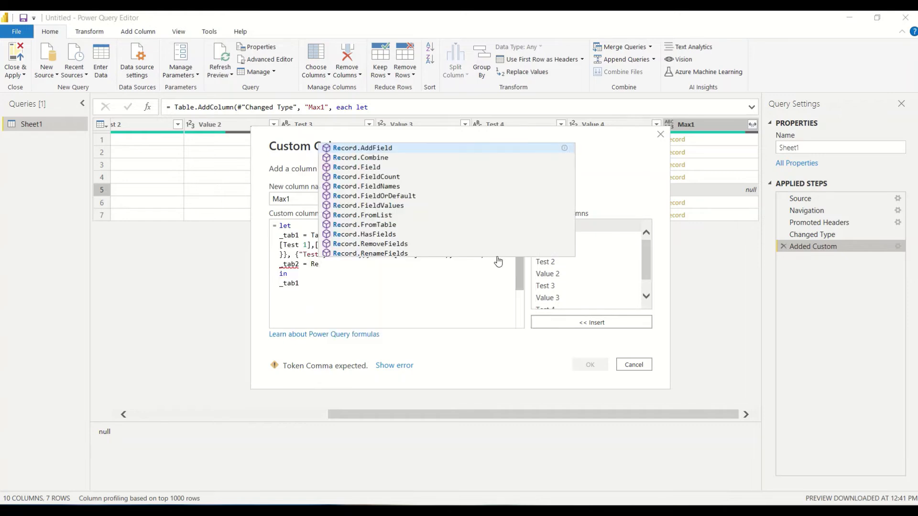
{"action": "key", "text": "Down"}
{"action": "key", "text": "Down"}
{"action": "key", "text": "Tab"}
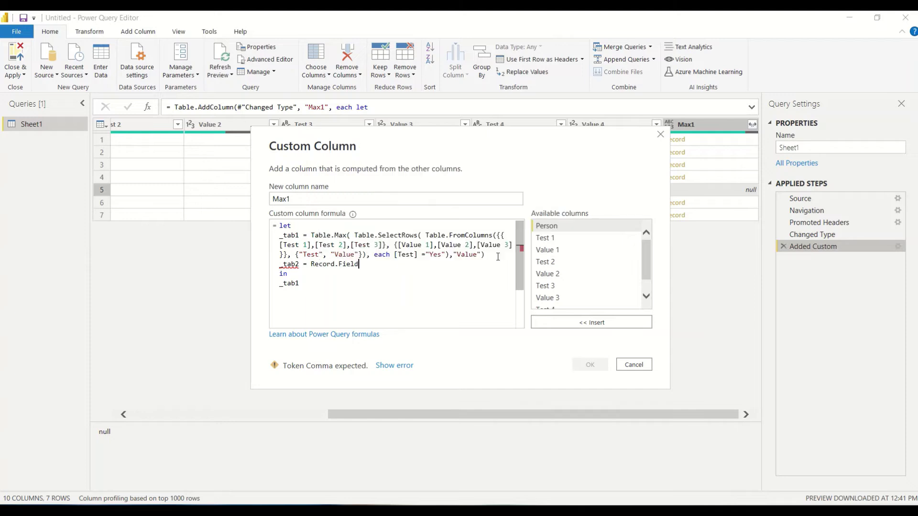
{"action": "type", "text": "("}
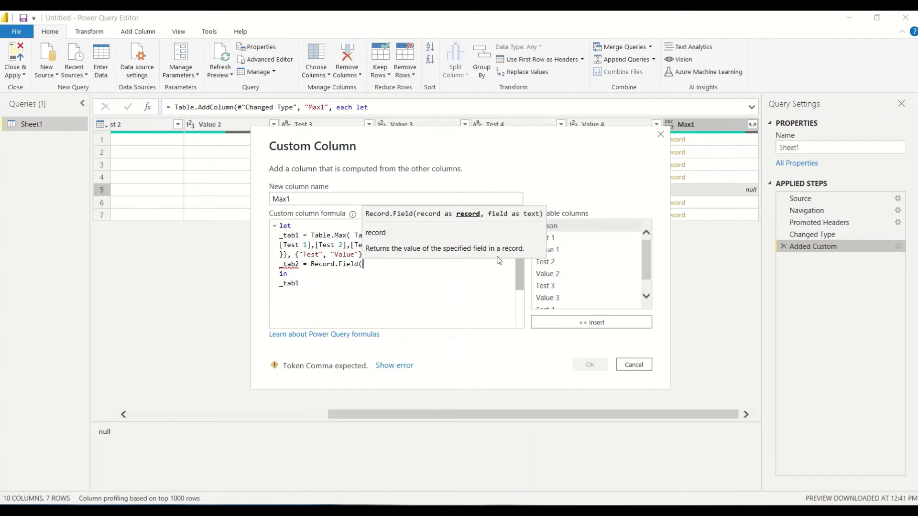
{"action": "type", "text": "["}
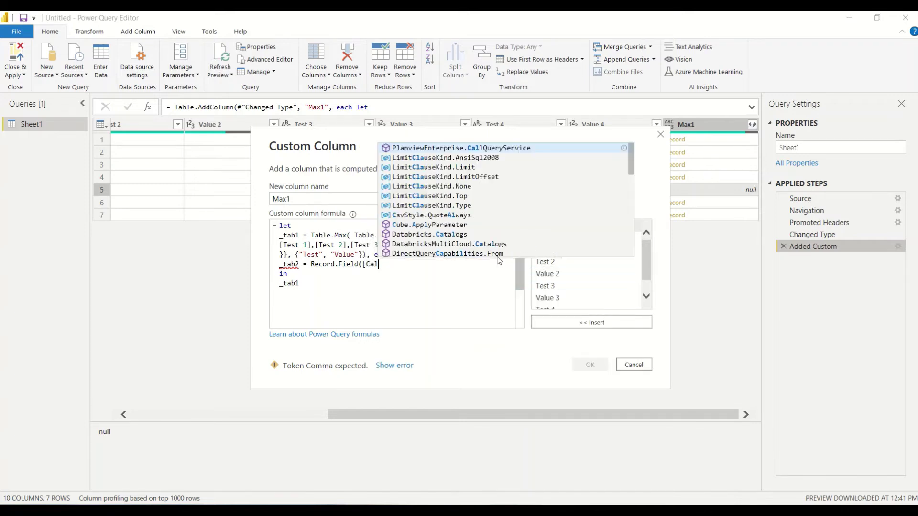
{"action": "key", "text": "BackSpace"}
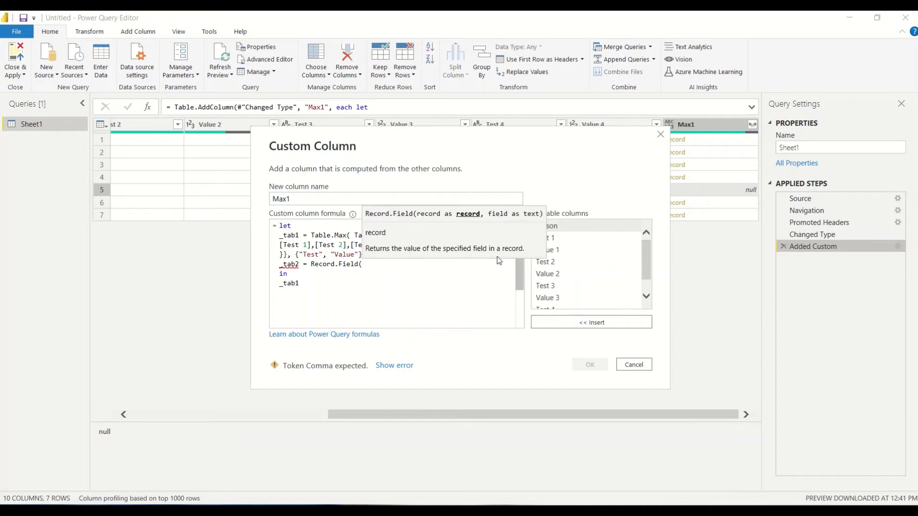
{"action": "type", "text": "_tab"}
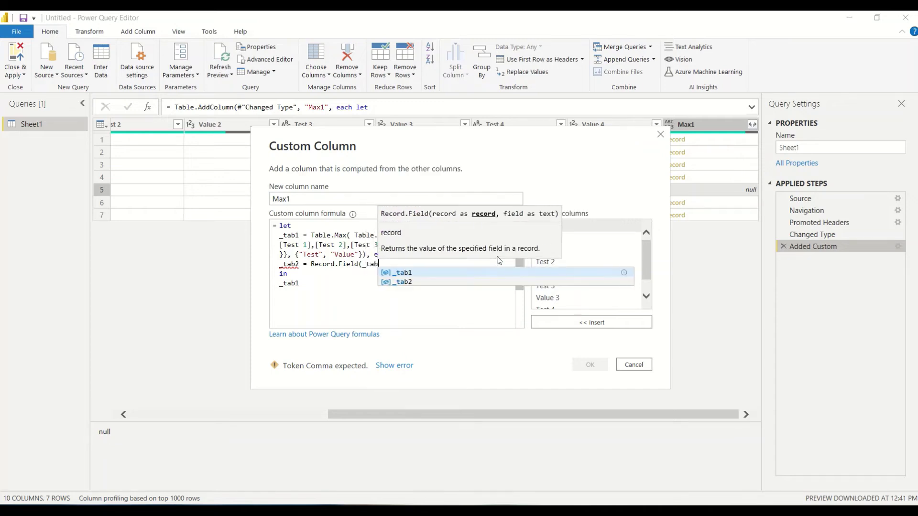
{"action": "type", "text": "1, \"\""}
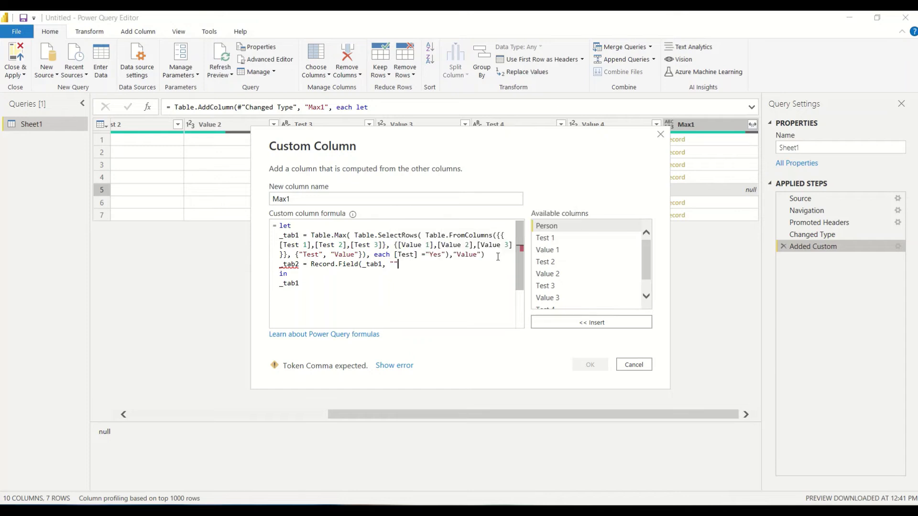
{"action": "type", "text": "Value"}
{"action": "type", "text": ")"}
- Put a comma after the _tab1 line and make the formula return _tab2, then confirm
{"action": "left_click", "coordinate": [485, 256]}
{"action": "type", "text": ","}
{"action": "double_click", "coordinate": [288, 265]}
{"action": "key", "text": "ctrl+c"}
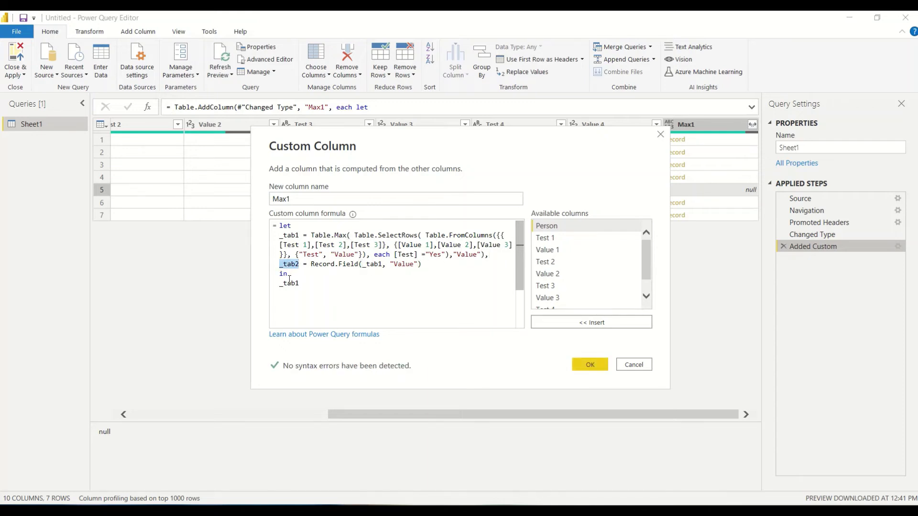
{"action": "double_click", "coordinate": [289, 283]}
{"action": "key", "text": "ctrl+v"}
{"action": "left_click", "coordinate": [589, 364]}
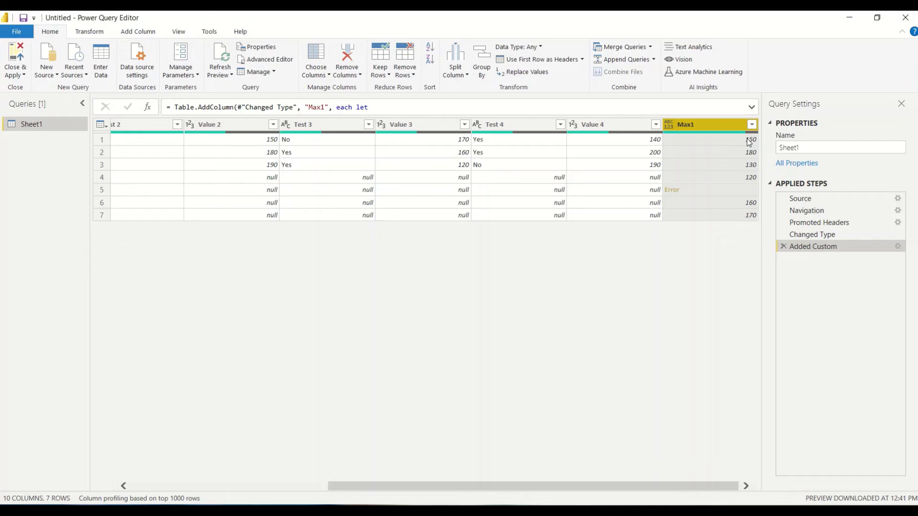
{"action": "key", "text": "alt+Tab"}
{"action": "key", "text": "alt+Tab"}
{"action": "key", "text": "alt+Tab"}
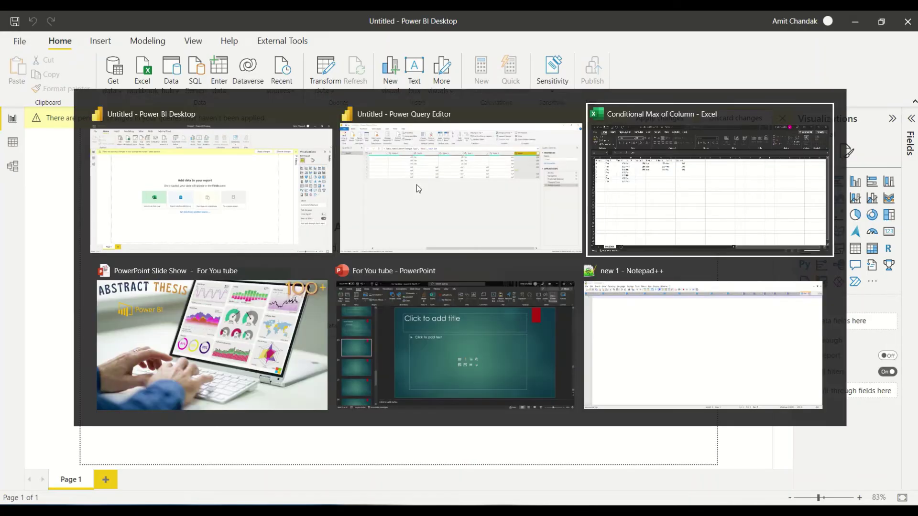
{"action": "left_click", "coordinate": [186, 163]}
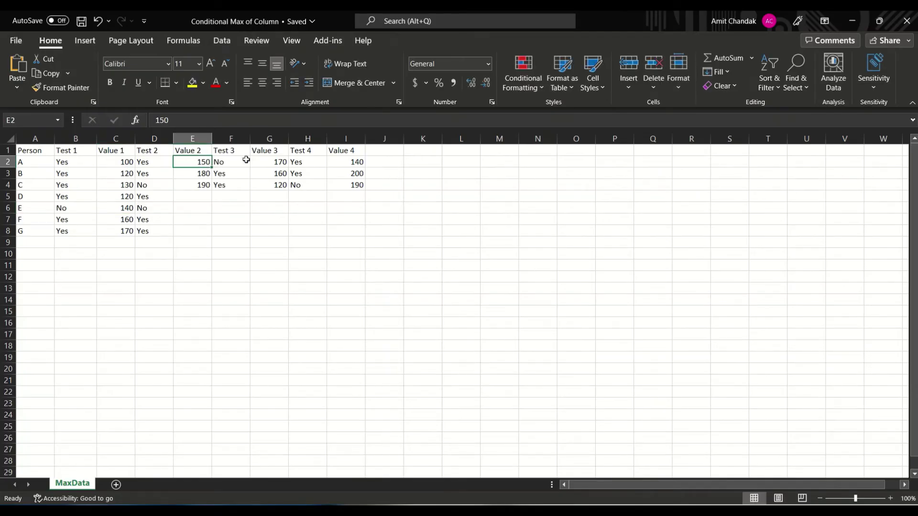
{"action": "left_click", "coordinate": [279, 162]}
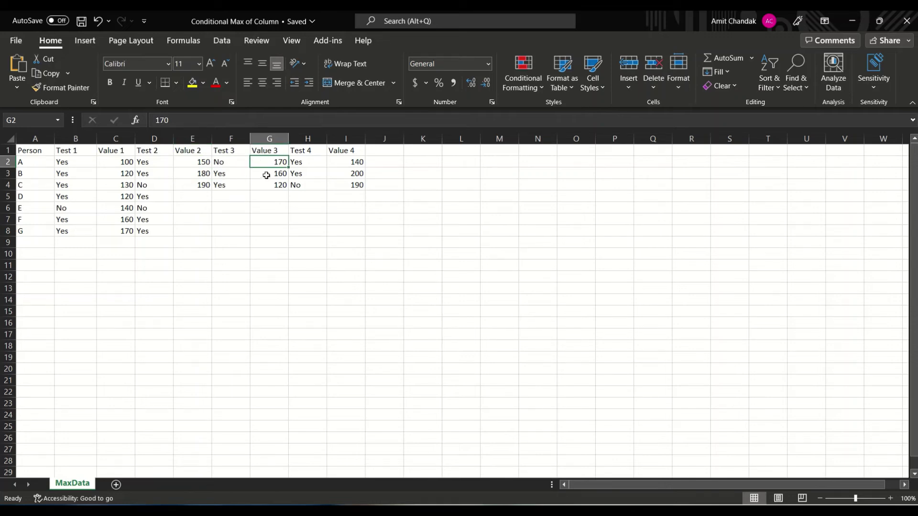
{"action": "left_click", "coordinate": [209, 174]}
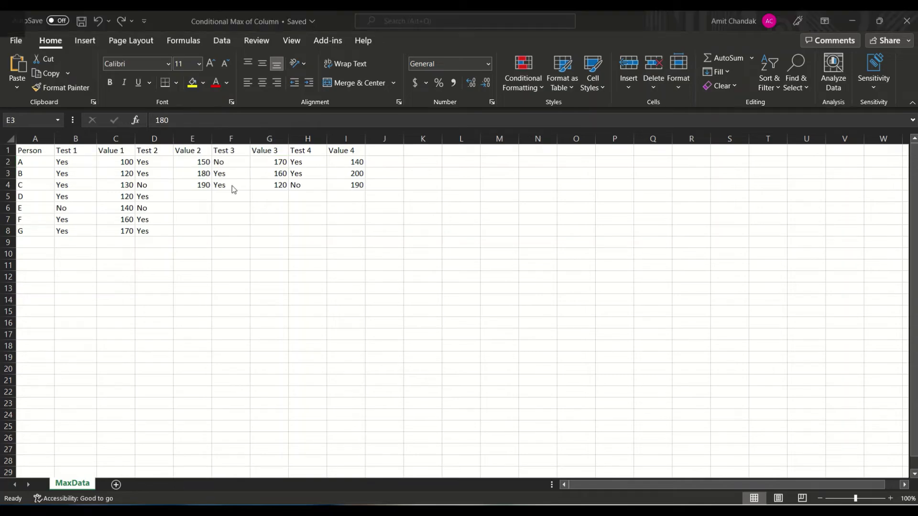
{"action": "key", "text": "alt+Tab"}
{"action": "key", "text": "alt+Tab"}
{"action": "key", "text": "alt+Tab"}
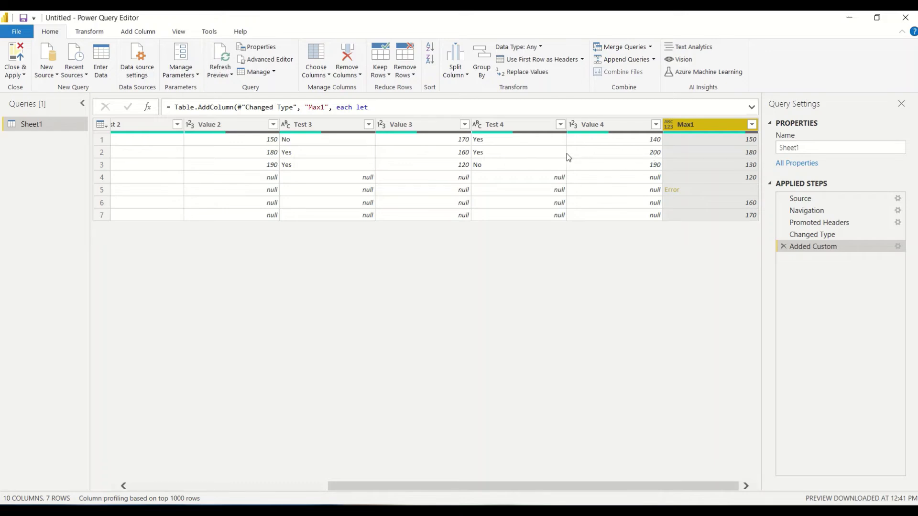
{"action": "key", "text": "alt+Tab"}
{"action": "key", "text": "alt+Tab"}
{"action": "key", "text": "alt+Tab"}
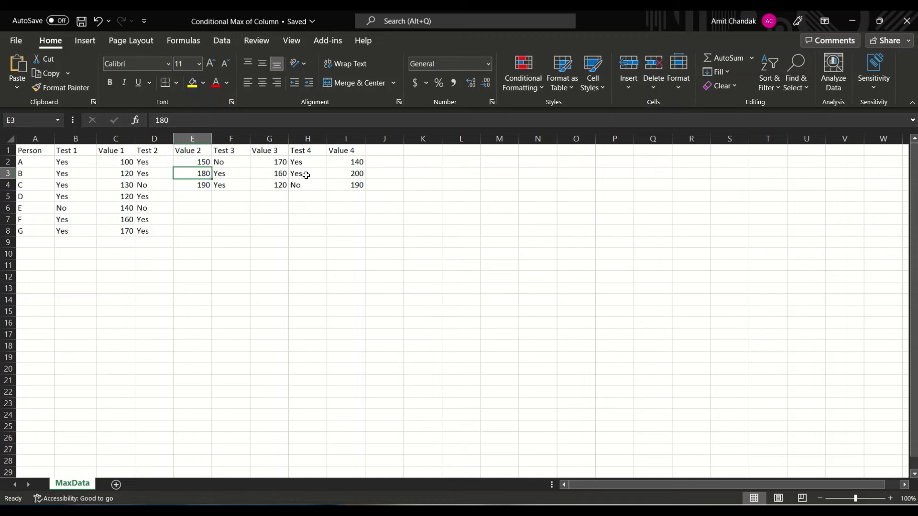
{"action": "left_click", "coordinate": [307, 174]}
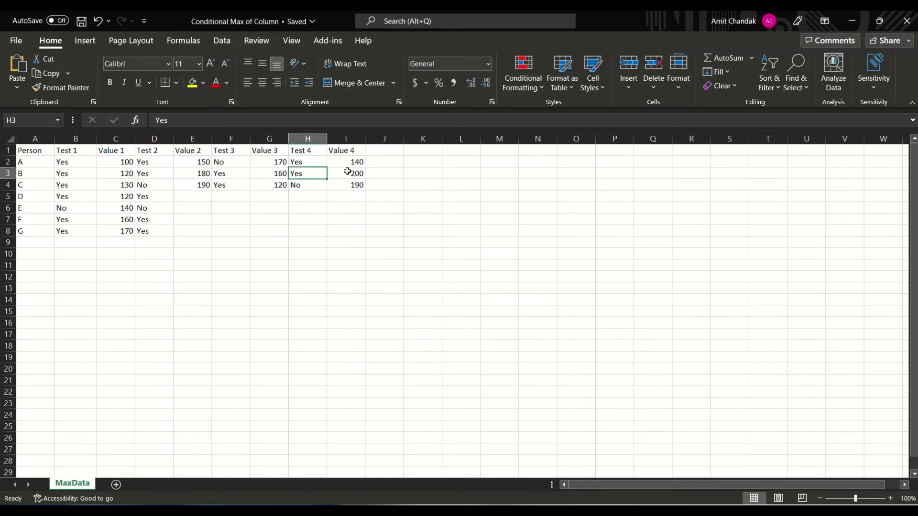
{"action": "left_click", "coordinate": [347, 172]}
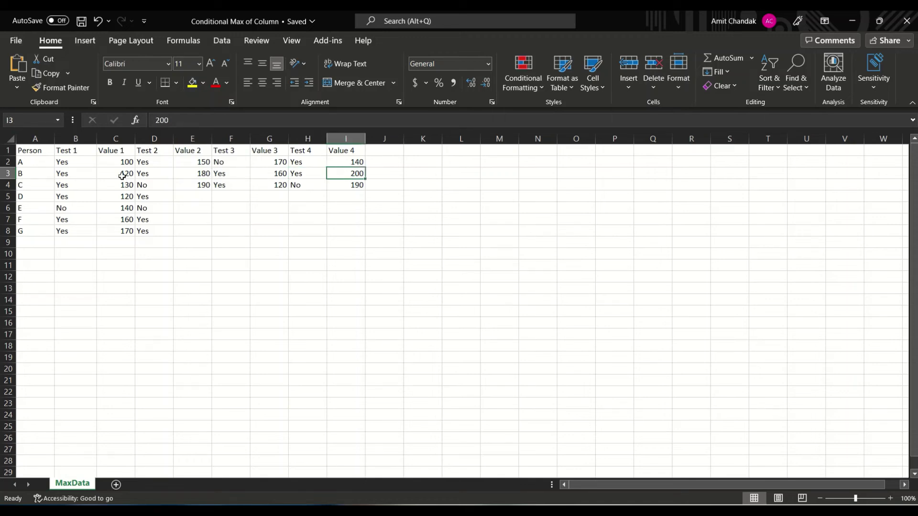
{"action": "left_click_drag", "start_coordinate": [70, 172], "coordinate": [331, 174]}
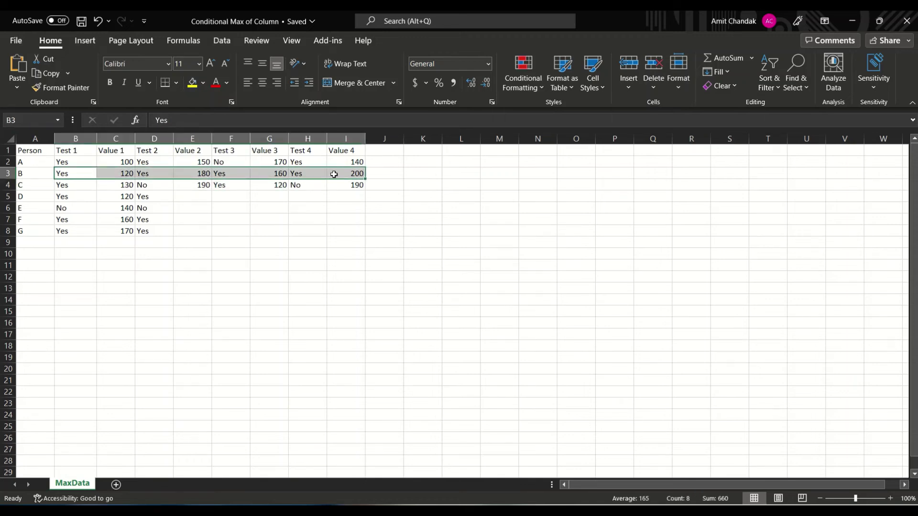
{"action": "key", "text": "alt+Tab"}
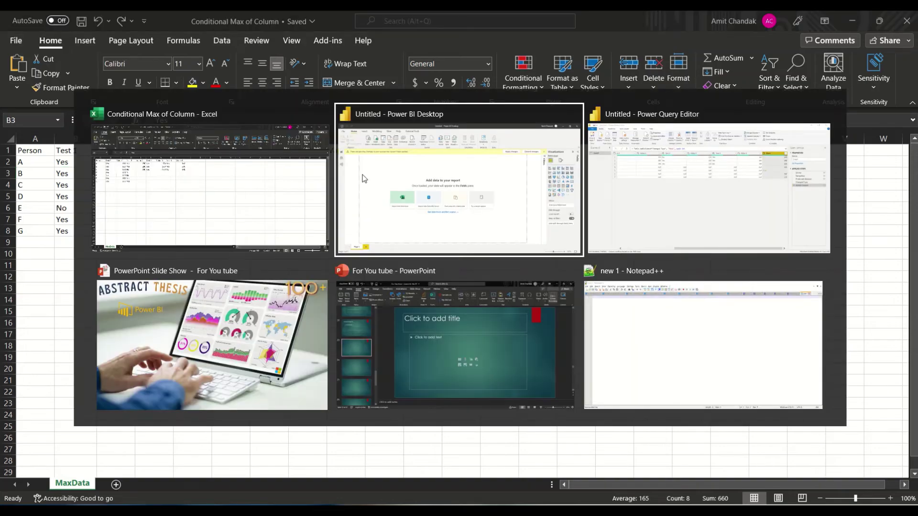
{"action": "key", "text": "alt+Tab"}
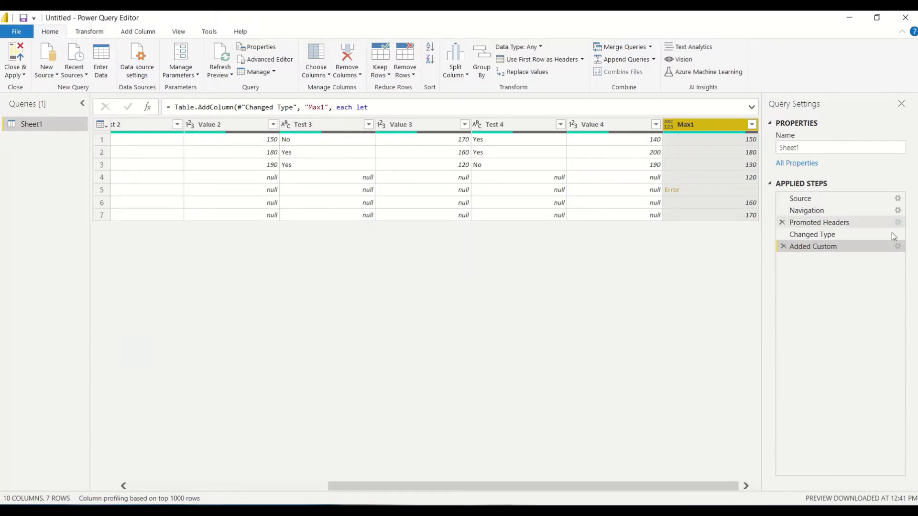
- Add [Test 4] and [Value 4] to the Max1 formula's lists so row 2 reads 200
{"action": "left_click", "coordinate": [898, 246]}
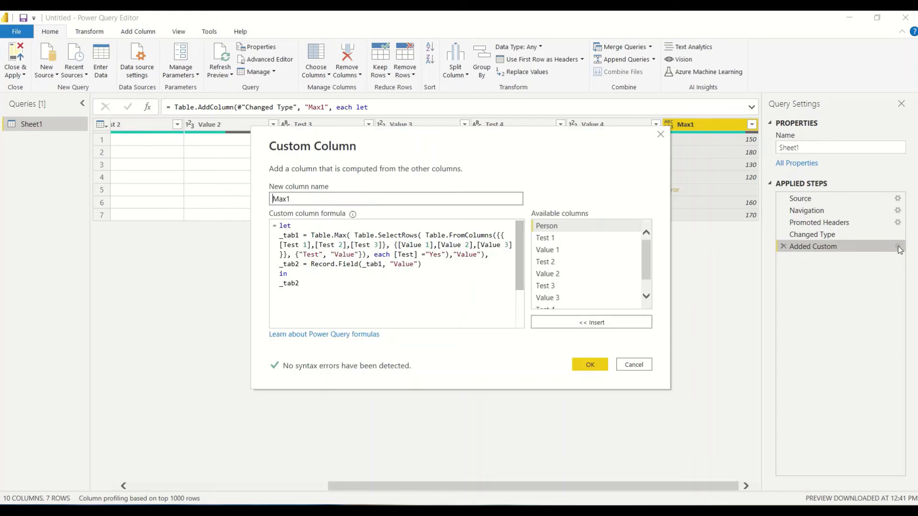
{"action": "left_click", "coordinate": [386, 245]}
{"action": "type", "text": ","}
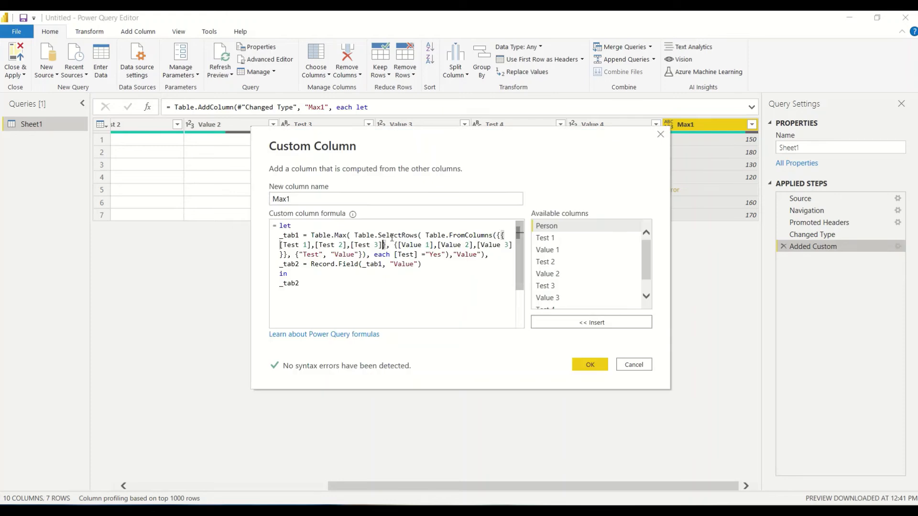
{"action": "scroll", "coordinate": [556, 293], "scroll_direction": "down", "scroll_amount": 1}
{"action": "double_click", "coordinate": [545, 296]}
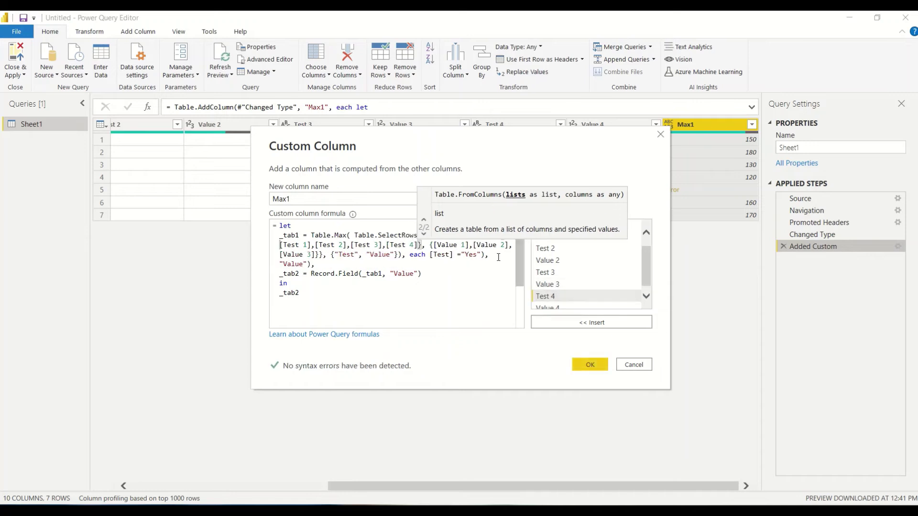
{"action": "left_click", "coordinate": [315, 255]}
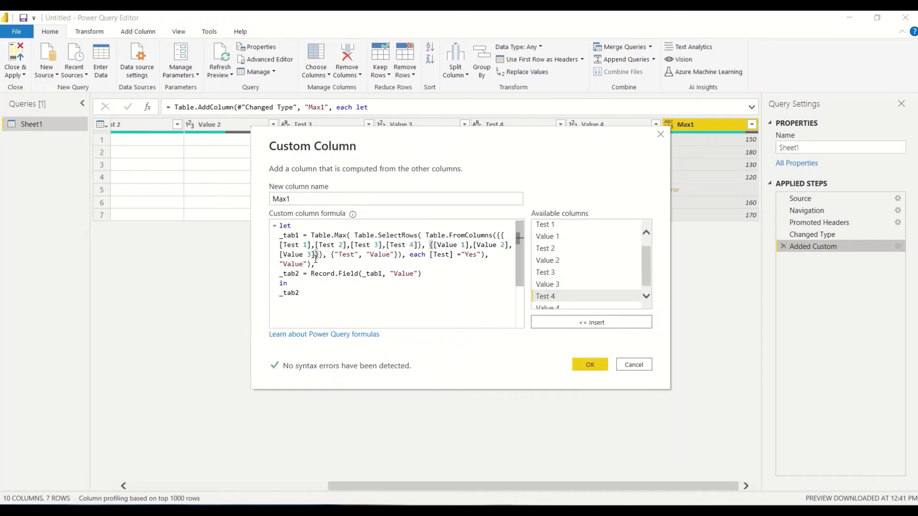
{"action": "type", "text": ","}
{"action": "scroll", "coordinate": [545, 287], "scroll_direction": "down", "scroll_amount": 1}
{"action": "double_click", "coordinate": [546, 305]}
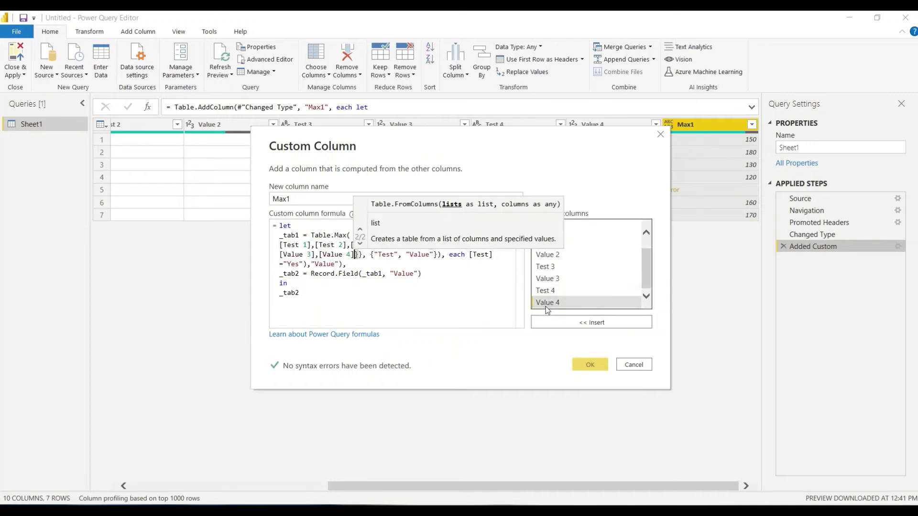
{"action": "left_click", "coordinate": [592, 364]}
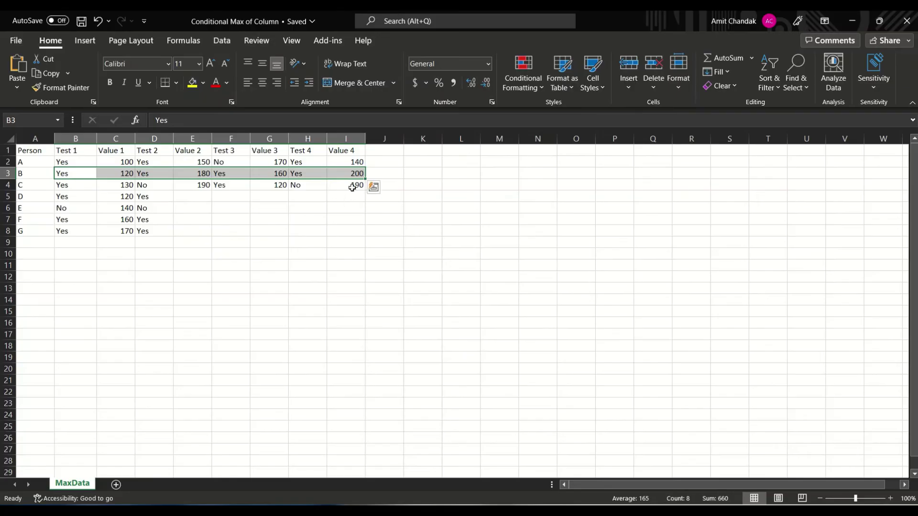
{"action": "left_click", "coordinate": [352, 187]}
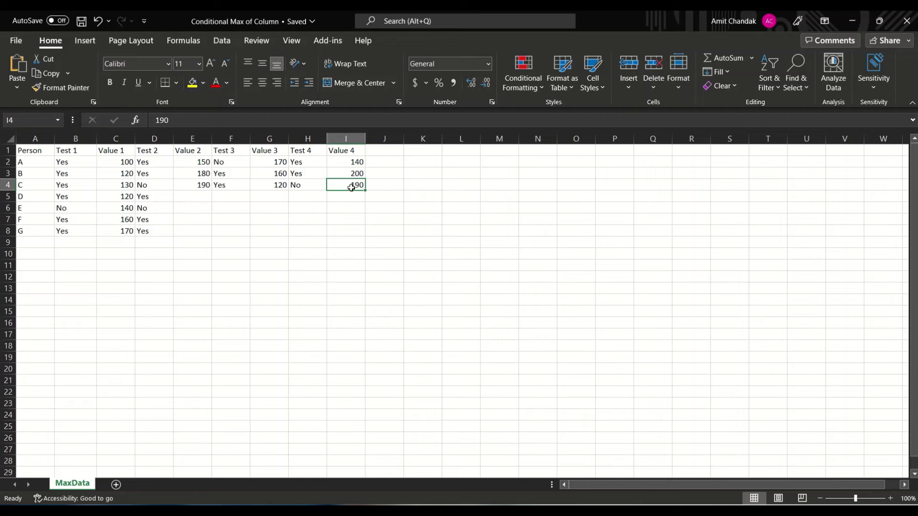
{"action": "left_click_drag", "start_coordinate": [143, 187], "coordinate": [185, 186]}
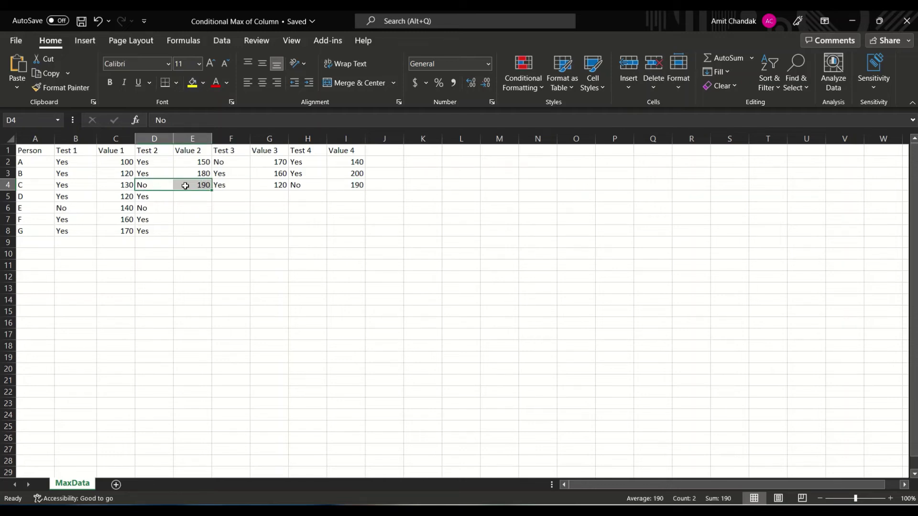
{"action": "left_click", "coordinate": [111, 185]}
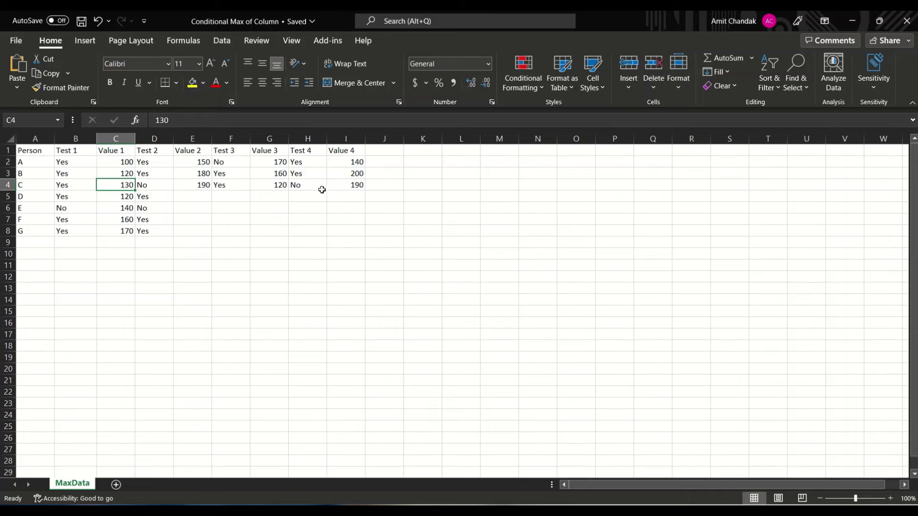
{"action": "left_click_drag", "start_coordinate": [304, 186], "coordinate": [340, 185]}
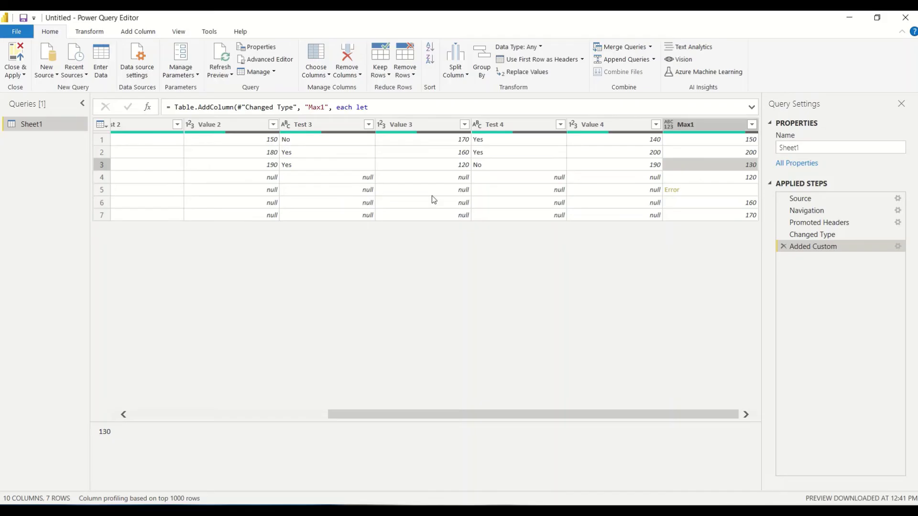
- Wrap Max1's Record.Field in try … otherwise 0 so row 5 shows 0, then Close & Apply
{"action": "left_click", "coordinate": [897, 246]}
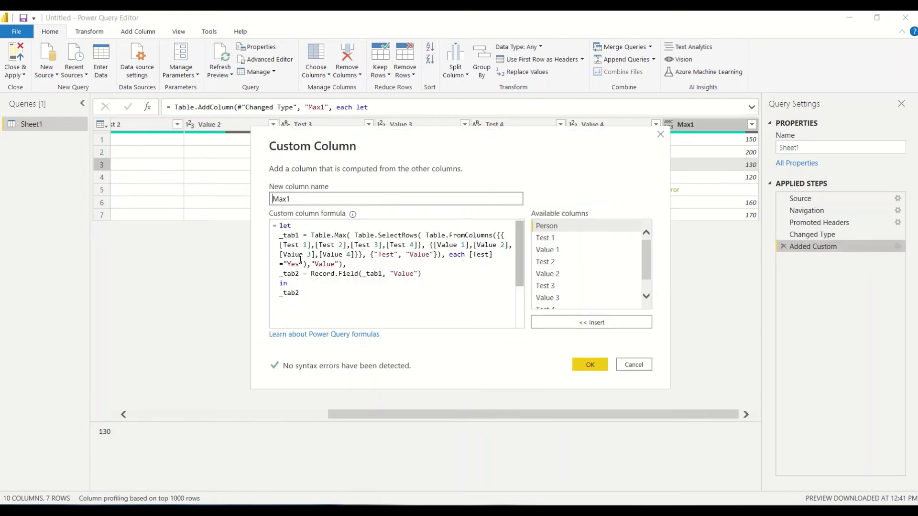
{"action": "left_click", "coordinate": [312, 274]}
{"action": "type", "text": "Tr"}
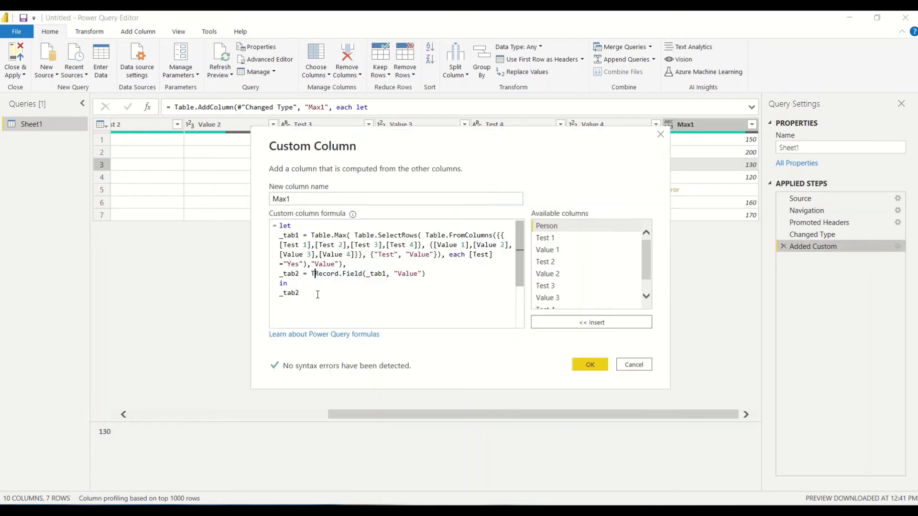
{"action": "type", "text": "y"}
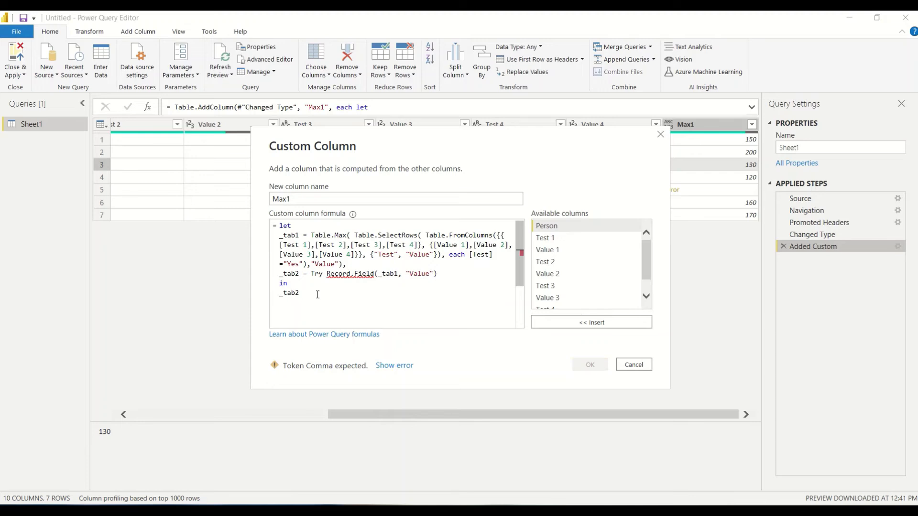
{"action": "key", "text": "BackSpace"}
{"action": "key", "text": "BackSpace"}
{"action": "key", "text": "BackSpace"}
{"action": "key", "text": "BackSpace"}
{"action": "type", "text": "try"}
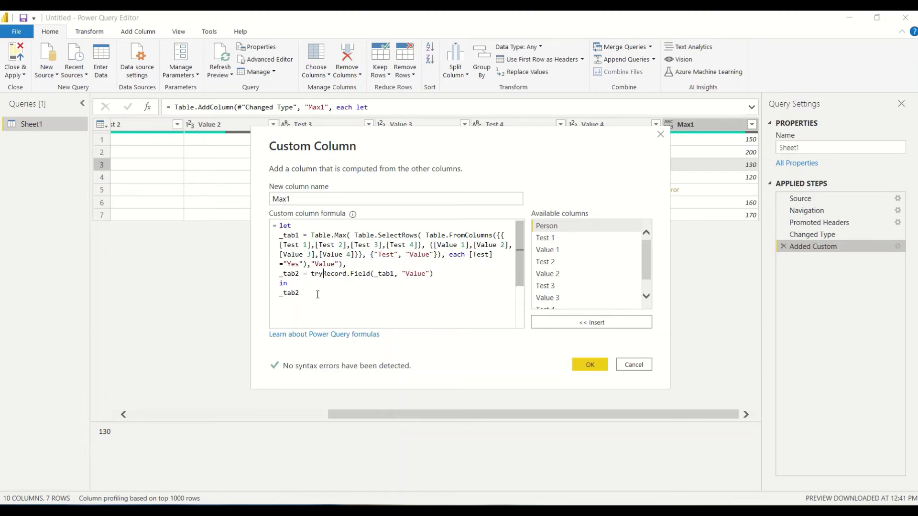
{"action": "left_click", "coordinate": [447, 275]}
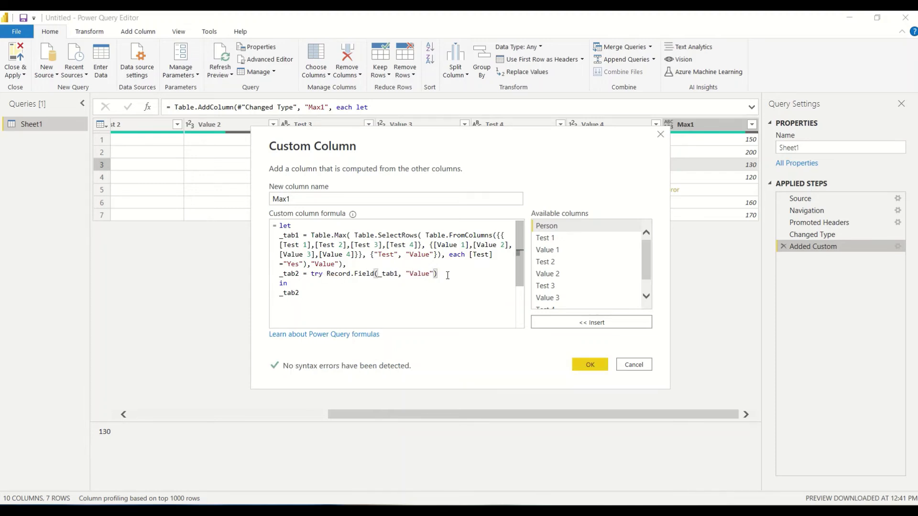
{"action": "type", "text": "otherwise"}
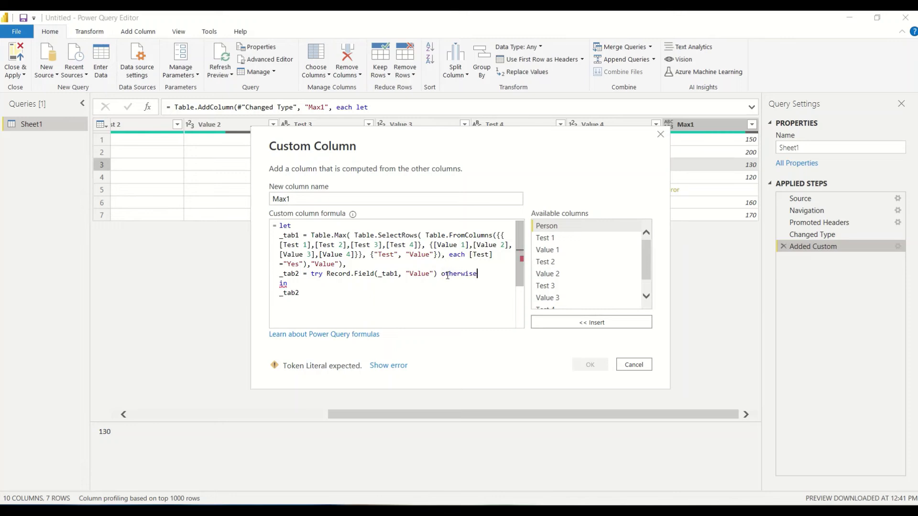
{"action": "type", "text": "0"}
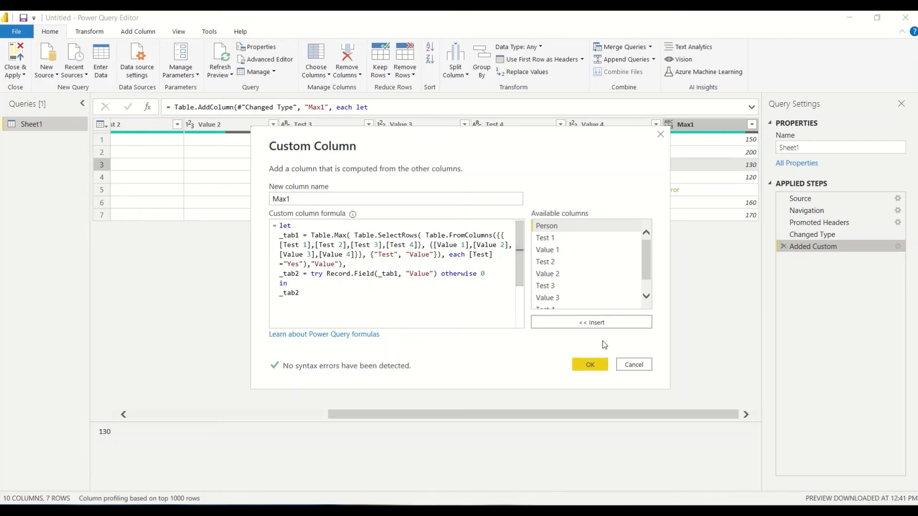
{"action": "left_click", "coordinate": [590, 364]}
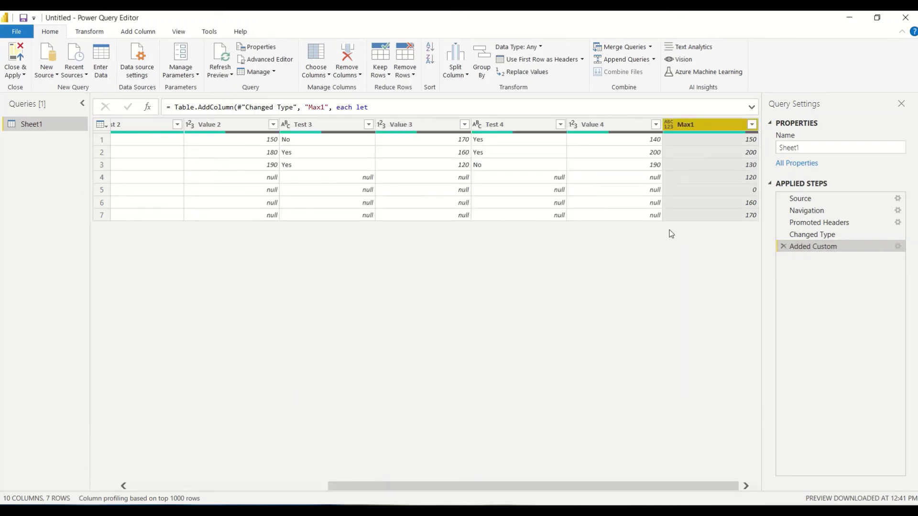
{"action": "left_click", "coordinate": [16, 75]}
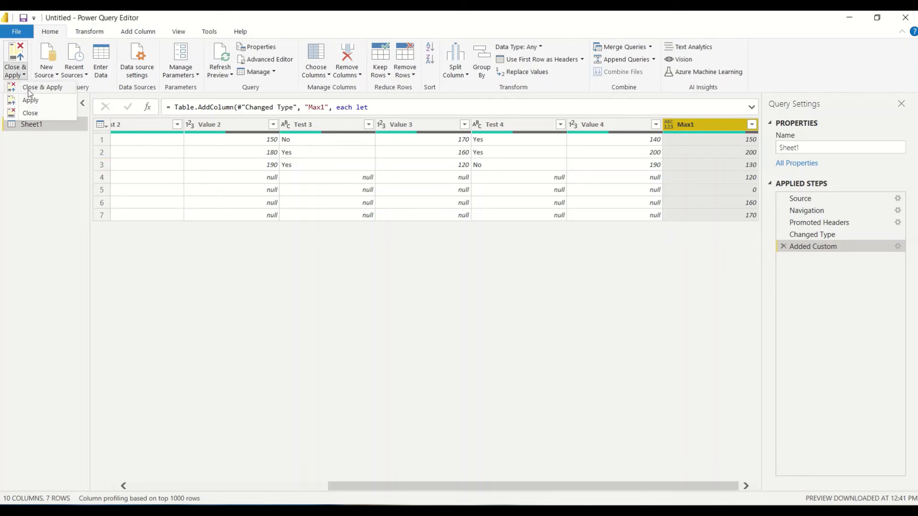
{"action": "left_click", "coordinate": [28, 91]}
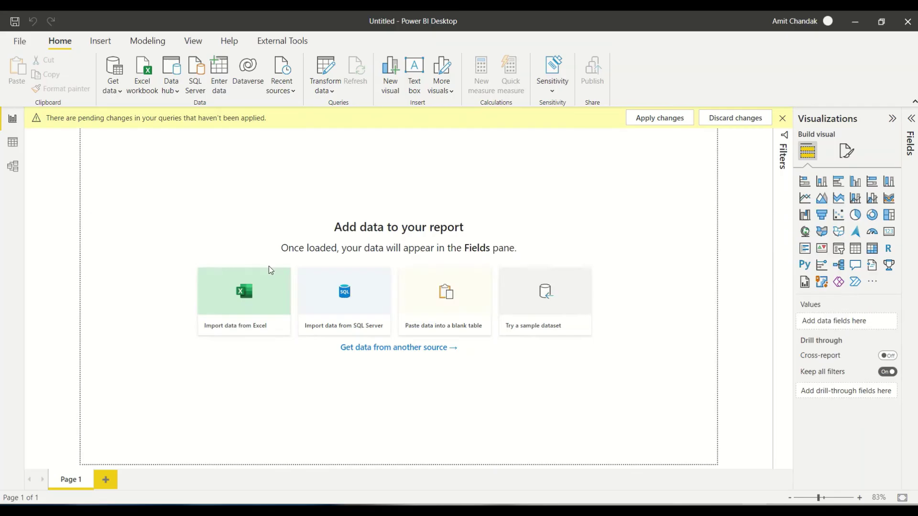
- Return to Power BI Desktop and let the 7-row Sheet1 table finish loading
{"action": "key", "text": "alt+Tab"}
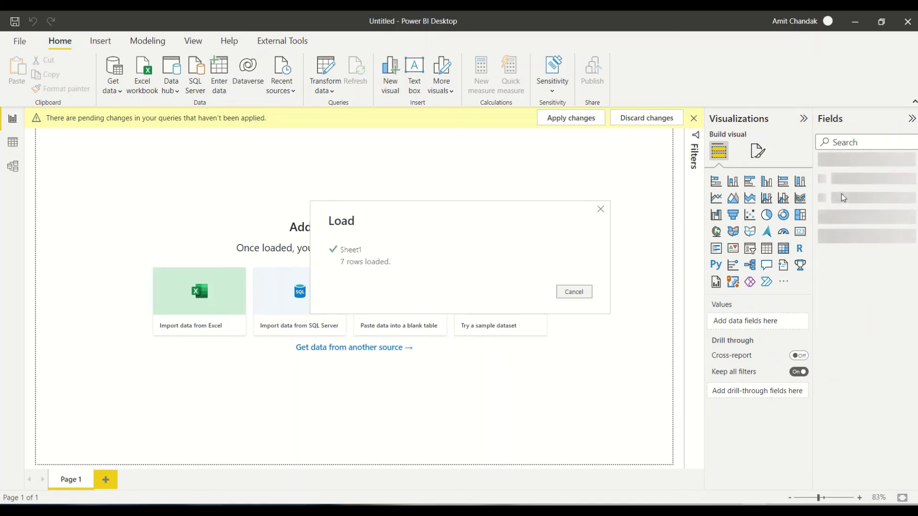
- In Data view, select Sheet1's Max1 column and add a new calculated column
{"action": "left_click", "coordinate": [14, 143]}
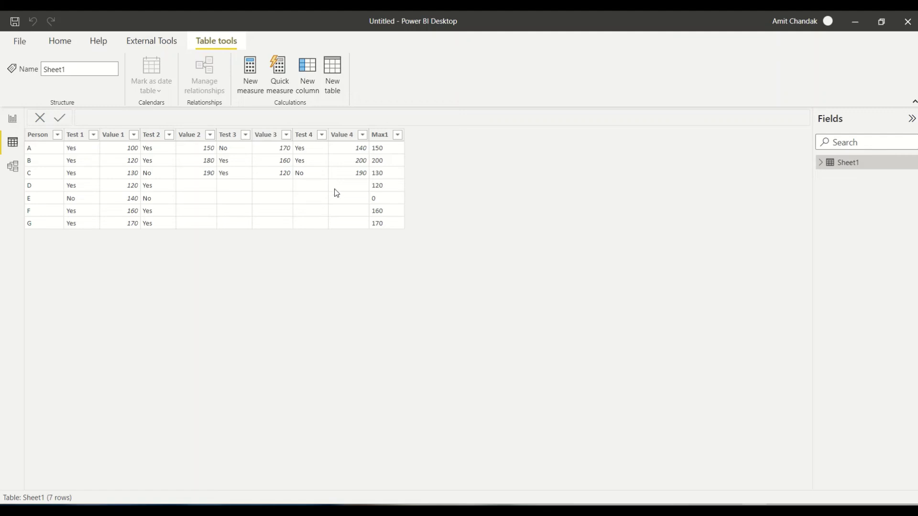
{"action": "left_click", "coordinate": [380, 138]}
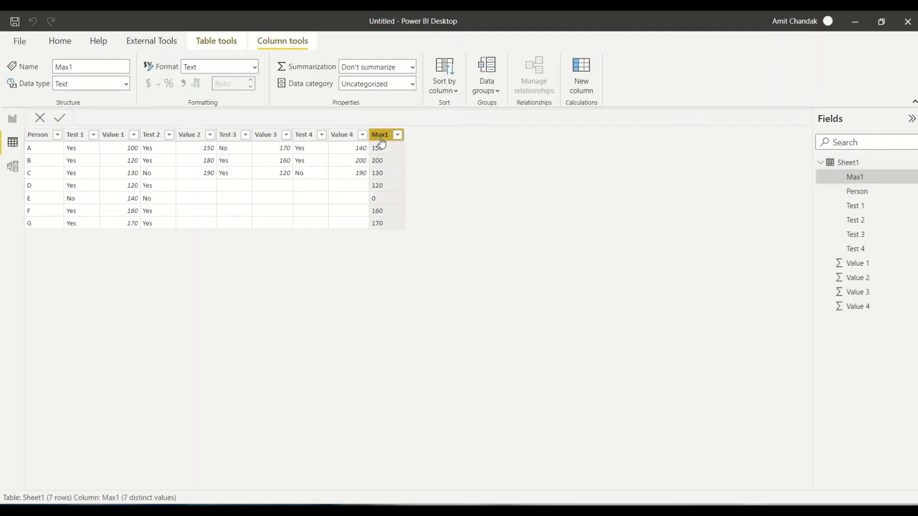
{"action": "left_click", "coordinate": [581, 93]}
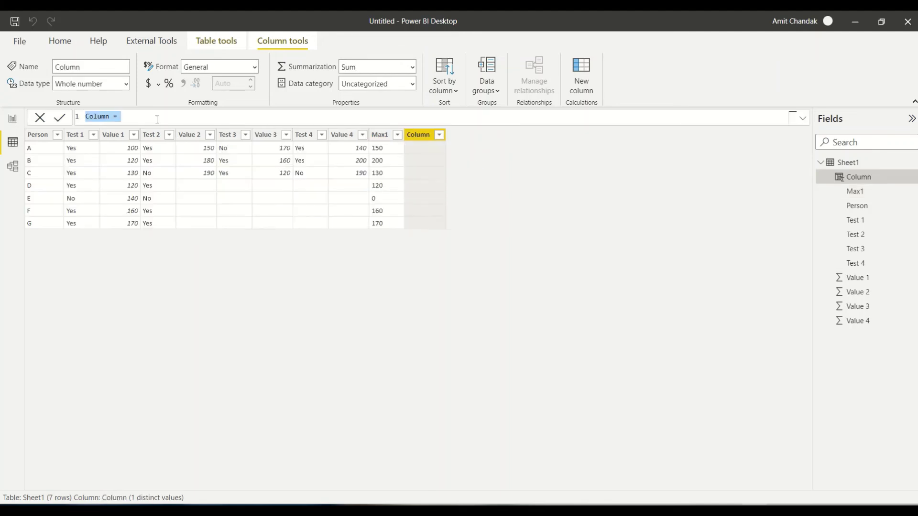
- Begin the formula Column = Union(Row("Test", [Test 1], "Value", [Value 1])
{"action": "left_click", "coordinate": [155, 118]}
{"action": "type", "text": "Union("}
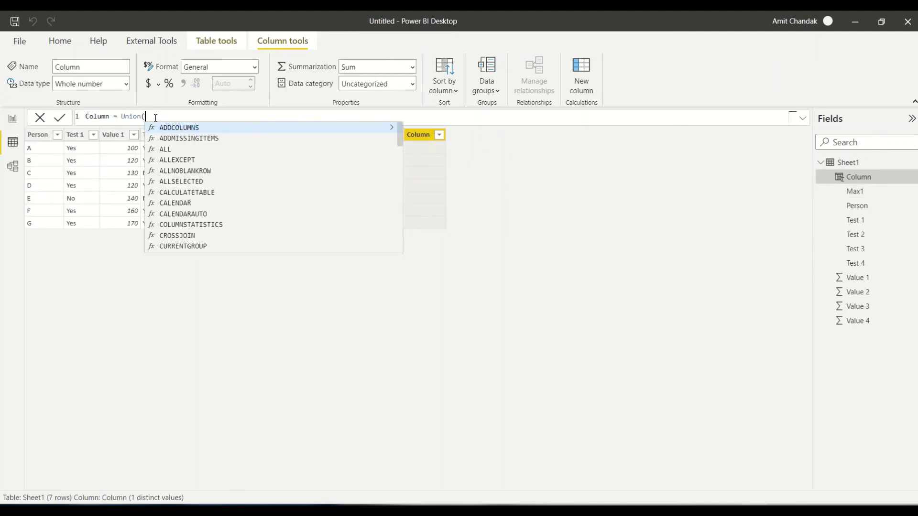
{"action": "type", "text": "Ro"}
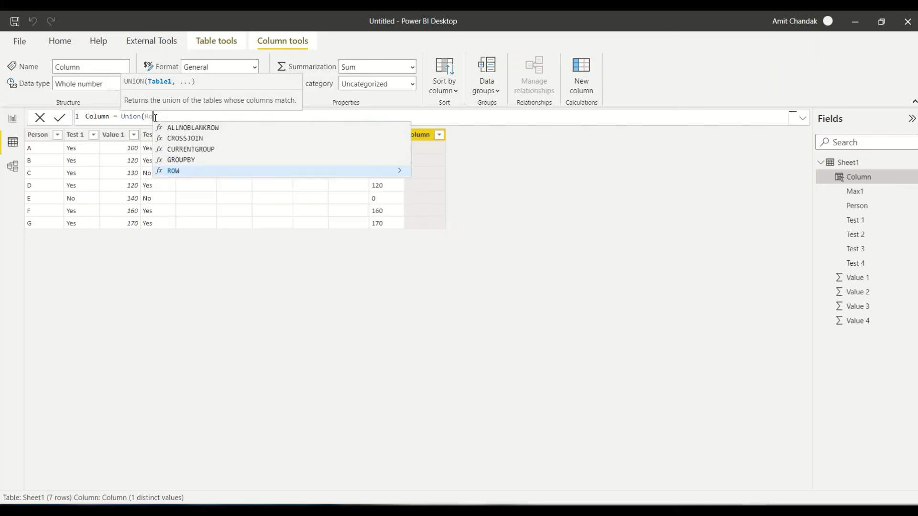
{"action": "type", "text": "w("}
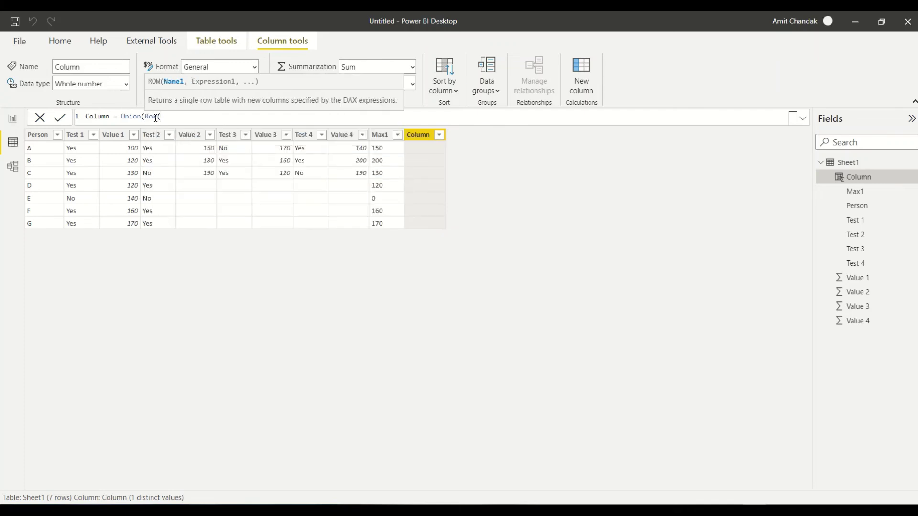
{"action": "type", "text": "\"Test"}
{"action": "key", "text": "BackSpace"}
{"action": "key", "text": "BackSpace"}
{"action": "type", "text": ", []"}
{"action": "key", "text": "BackSpace"}
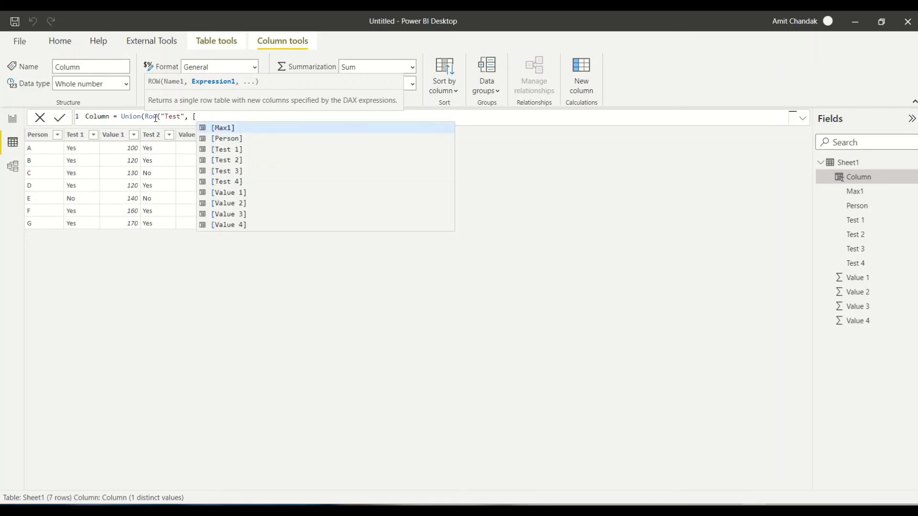
{"action": "key", "text": "Down"}
{"action": "key", "text": "Down"}
{"action": "key", "text": "Tab"}
{"action": "type", "text": ", "}
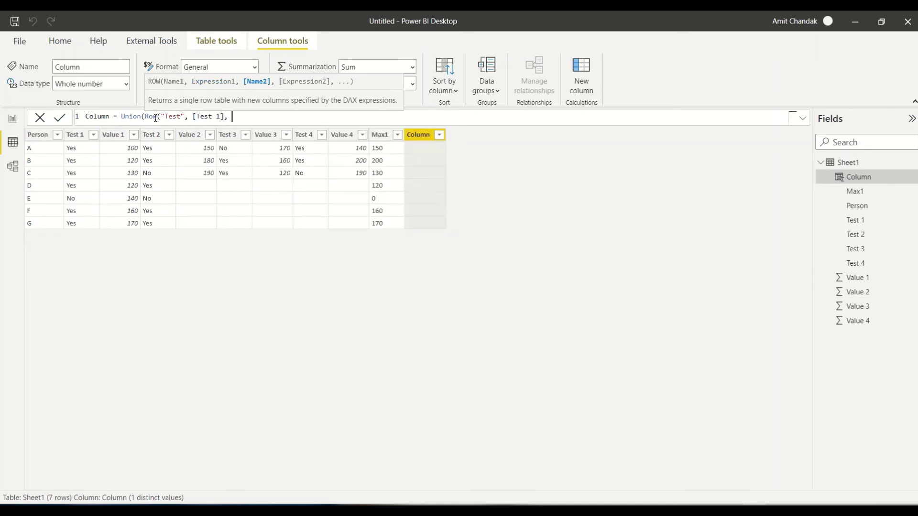
{"action": "type", "text": "\"Value\",["}
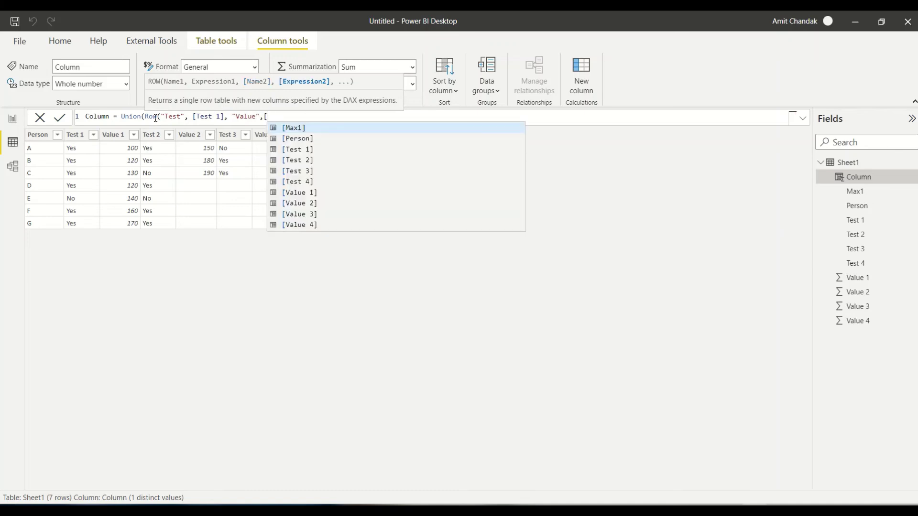
{"action": "key", "text": "Down"}
{"action": "key", "text": "Down"}
{"action": "key", "text": "Down"}
{"action": "key", "text": "Down"}
{"action": "key", "text": "Down"}
{"action": "key", "text": "Down"}
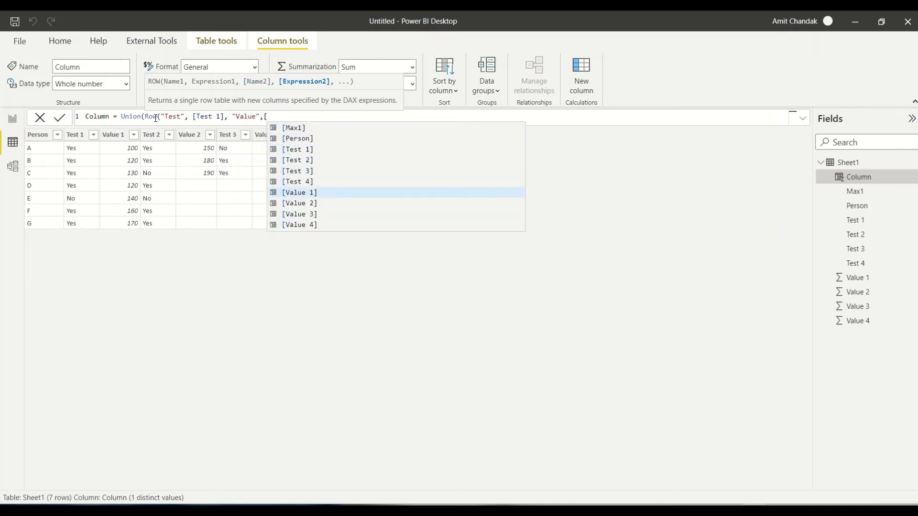
{"action": "key", "text": "Tab"}
{"action": "type", "text": ")"}
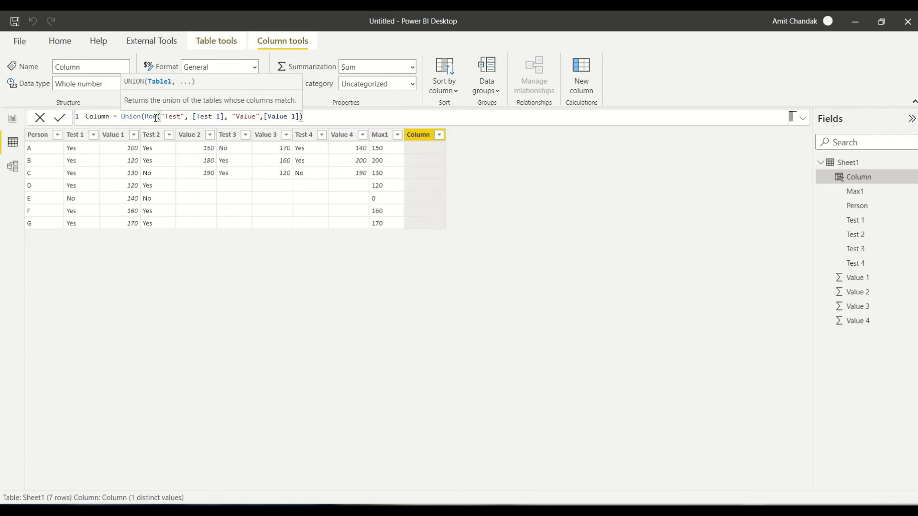
- Add a comma after the first Row call and continue the formula on a second line
{"action": "key", "text": "shift+Left"}
{"action": "key", "text": "shift+Left"}
{"action": "key", "text": "shift+Left"}
{"action": "key", "text": "shift+Left"}
{"action": "key", "text": "shift+Left"}
{"action": "key", "text": "shift+Left"}
{"action": "key", "text": "shift+Left"}
{"action": "key", "text": "shift+Left"}
{"action": "key", "text": "shift+Left"}
{"action": "key", "text": "shift+Left"}
{"action": "key", "text": "shift+Left"}
{"action": "key", "text": "shift+Left"}
{"action": "key", "text": "shift+Left"}
{"action": "key", "text": "shift+Left"}
{"action": "key", "text": "shift+Left"}
{"action": "key", "text": "shift+Left"}
{"action": "key", "text": "shift+Left"}
{"action": "key", "text": "shift+Left"}
{"action": "key", "text": "shift+Left"}
{"action": "key", "text": "shift+Left"}
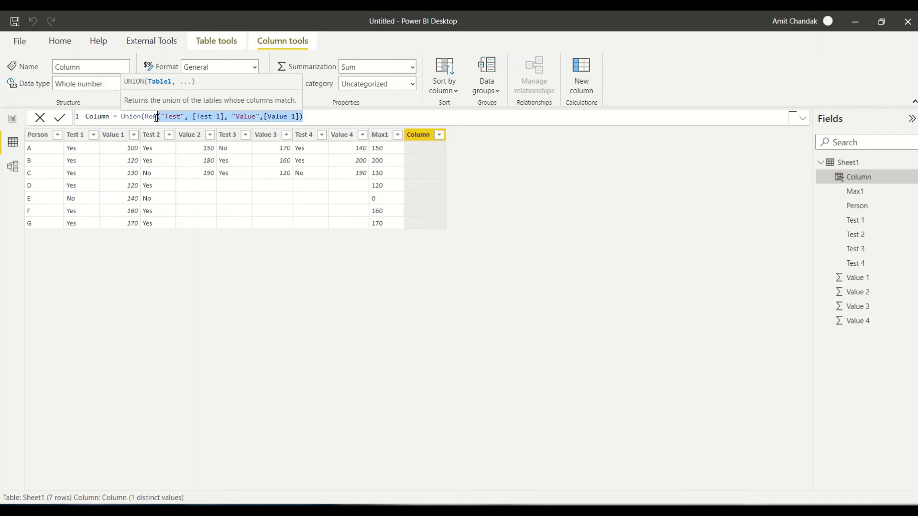
{"action": "key", "text": "shift+Left"}
{"action": "key", "text": "shift+Left"}
{"action": "key", "text": "shift+Left"}
{"action": "key", "text": "ctrl+c"}
{"action": "left_click", "coordinate": [156, 117]}
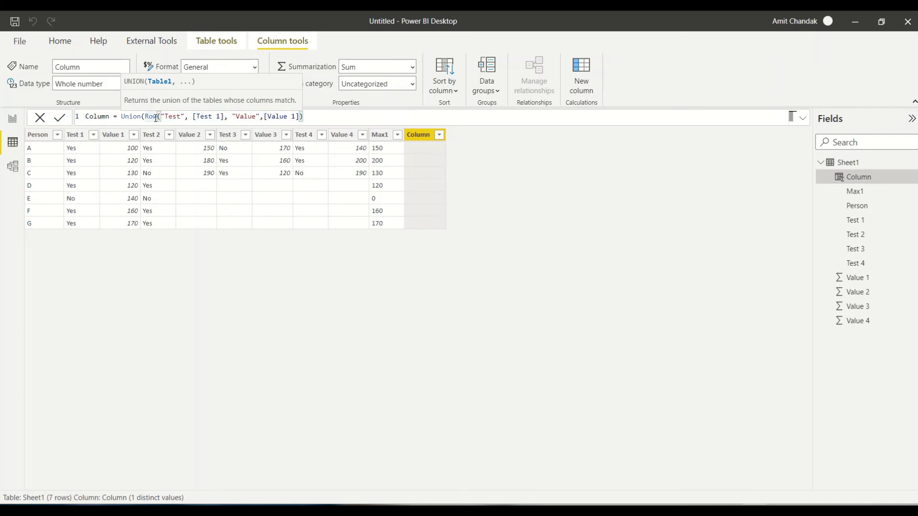
{"action": "key", "text": "ctrl+Right"}
{"action": "key", "text": "ctrl+Right"}
{"action": "key", "text": "ctrl+Right"}
{"action": "key", "text": "ctrl+Right"}
{"action": "key", "text": "ctrl+Right"}
{"action": "key", "text": "ctrl+Right"}
{"action": "type", "text": ","}
{"action": "key", "text": "shift+Return"}
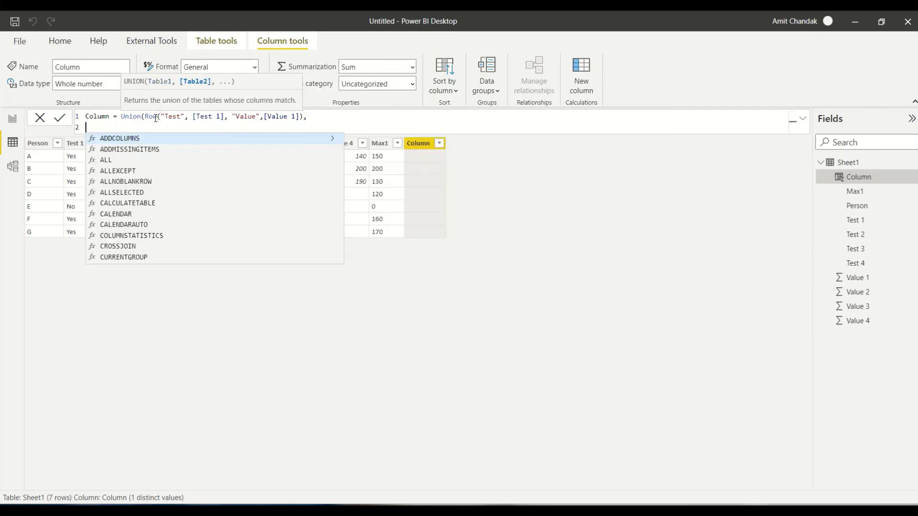
- Remove the stray ADDCOLUMNS( text and paste three more comma-separated Row(...) lines into the Union
{"action": "key", "text": "Tab"}
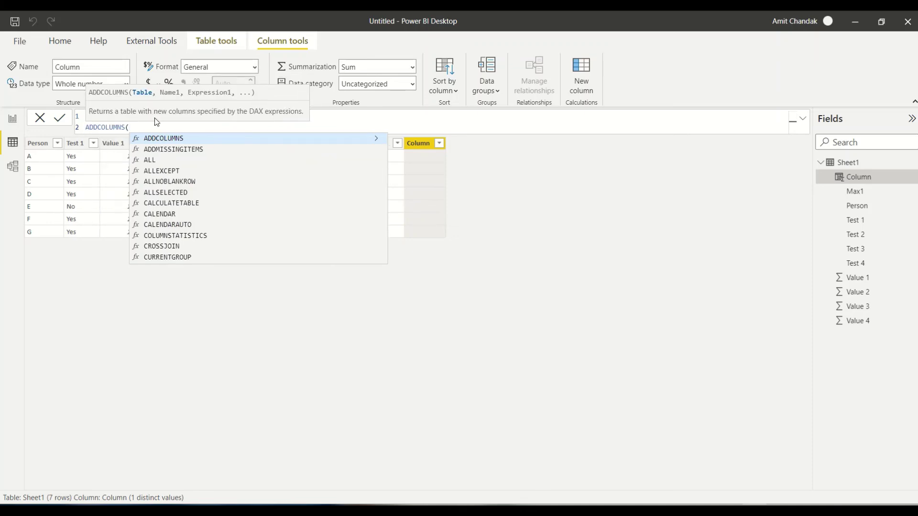
{"action": "left_click", "coordinate": [192, 125]}
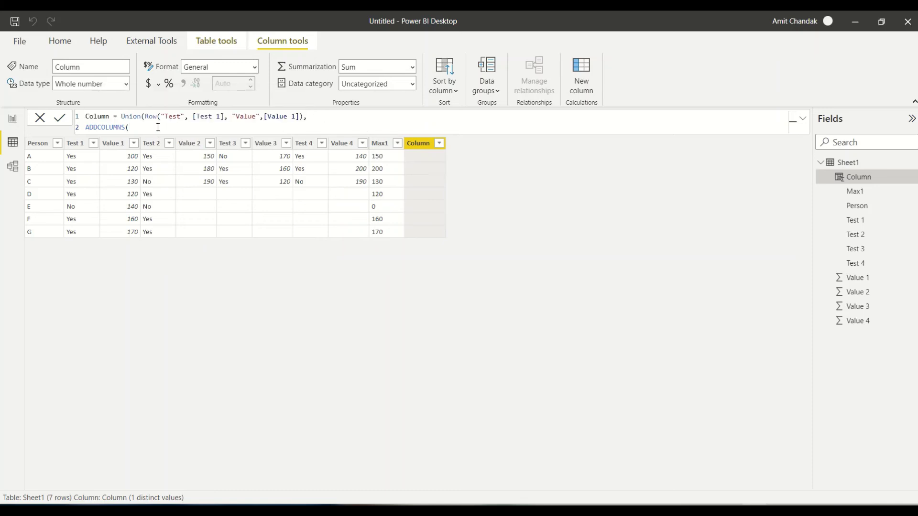
{"action": "left_click_drag", "start_coordinate": [130, 127], "coordinate": [56, 133]}
{"action": "key", "text": "BackSpace"}
{"action": "key", "text": "Tab"}
{"action": "key", "text": "Tab"}
{"action": "key", "text": "Tab"}
{"action": "key", "text": "Tab"}
{"action": "key", "text": "ctrl+v"}
{"action": "type", "text": ","}
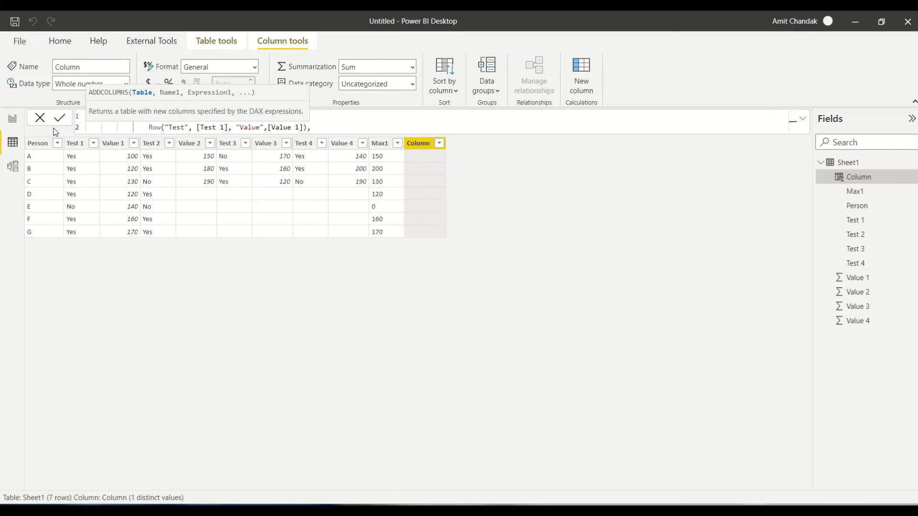
{"action": "key", "text": "shift+Return"}
{"action": "key", "text": "ctrl+v"}
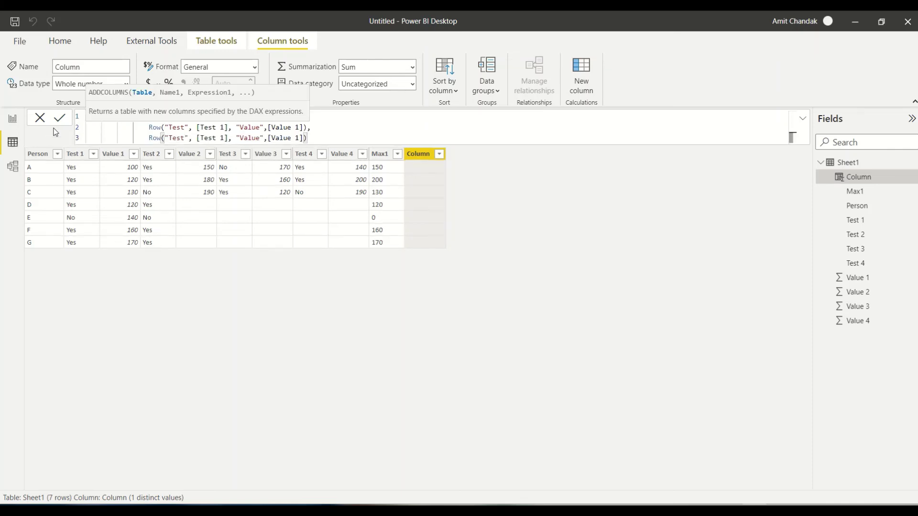
{"action": "type", "text": ","}
{"action": "key", "text": "shift+Return"}
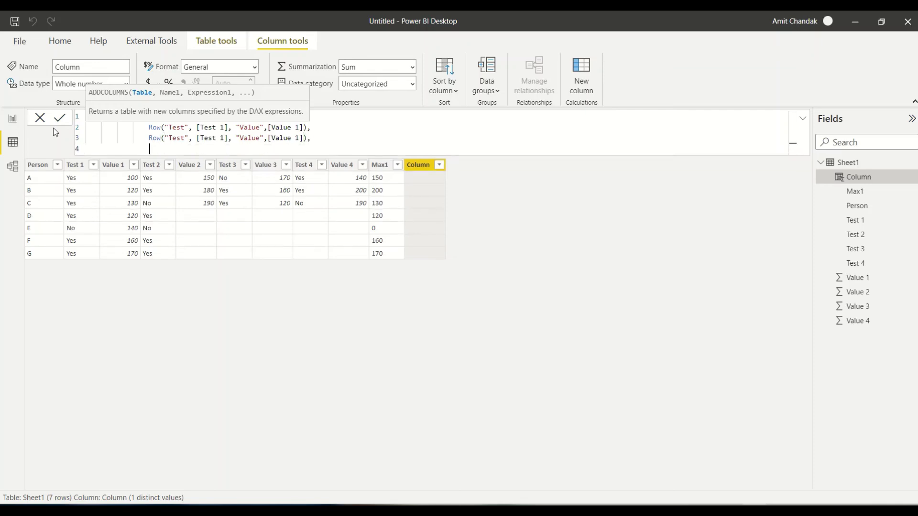
{"action": "key", "text": "ctrl+v"}
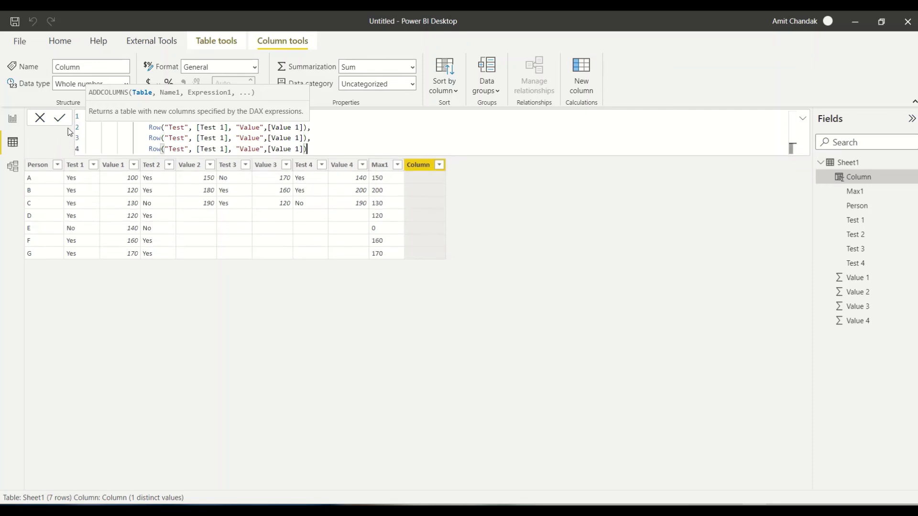
- Change [Test 1] to [Test 2], [Test 3] and [Test 4] on lines 2–4
{"action": "left_click", "coordinate": [225, 128]}
{"action": "key", "text": "BackSpace"}
{"action": "type", "text": "2"}
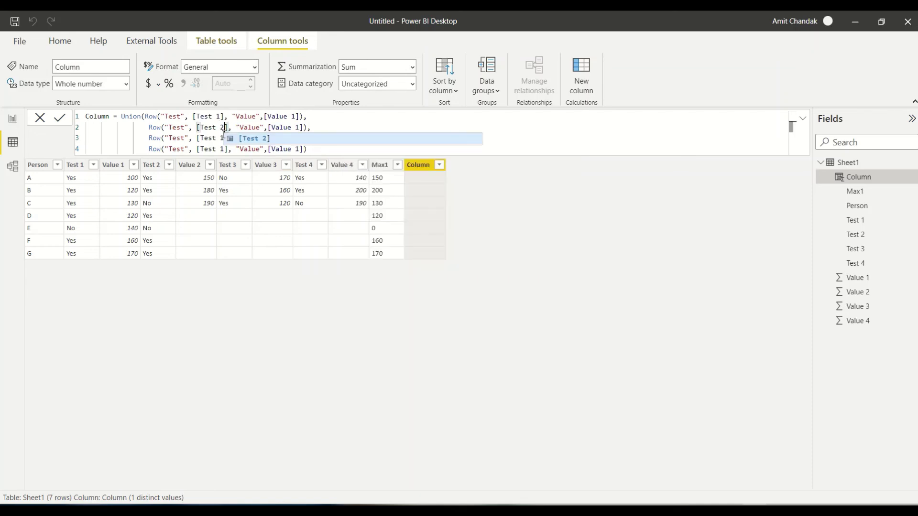
{"action": "left_click", "coordinate": [224, 138]}
{"action": "double_click", "coordinate": [223, 137]}
{"action": "type", "text": "3"}
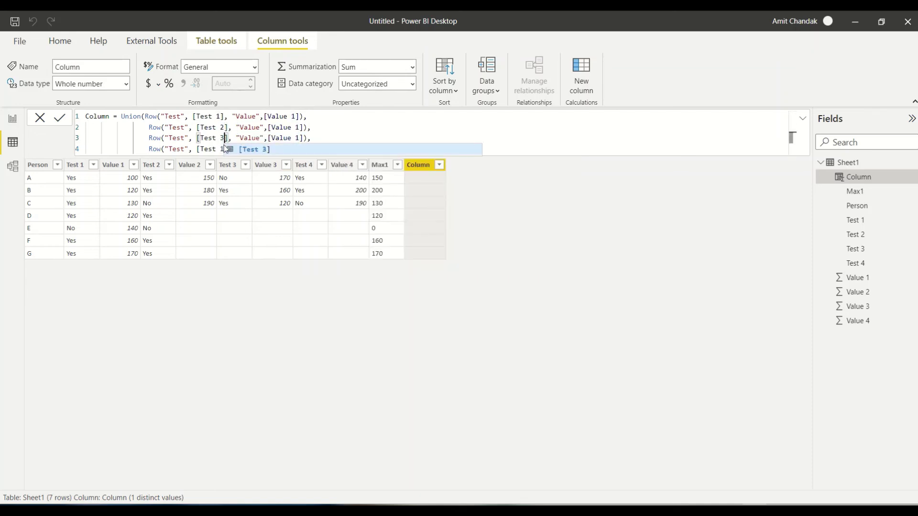
{"action": "left_click", "coordinate": [222, 149]}
{"action": "double_click", "coordinate": [223, 148]}
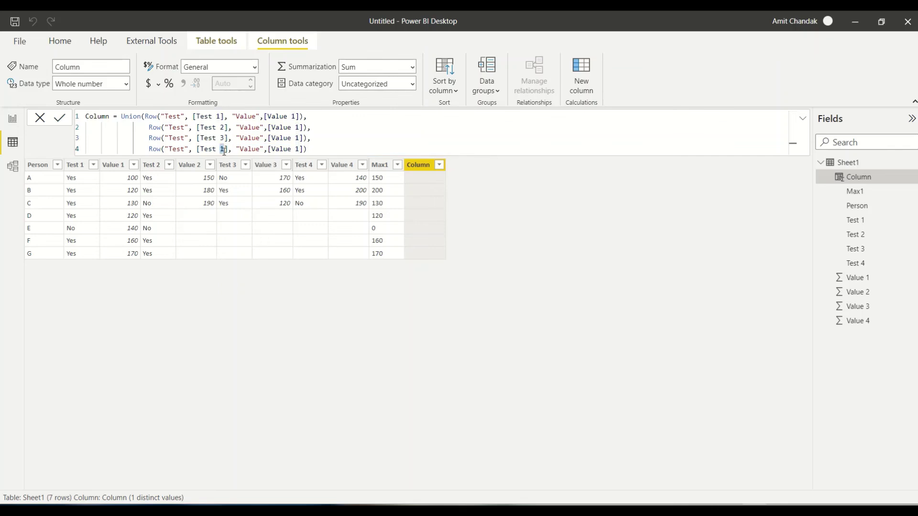
{"action": "type", "text": "4"}
- Change [Value 1] to [Value 2], [Value 3] and [Value 4] on lines 2–4, then close the Union with )
{"action": "left_click", "coordinate": [297, 127]}
{"action": "double_click", "coordinate": [296, 127]}
{"action": "type", "text": "2"}
{"action": "left_click", "coordinate": [299, 138]}
{"action": "double_click", "coordinate": [300, 137]}
{"action": "type", "text": "3"}
{"action": "double_click", "coordinate": [299, 148]}
{"action": "type", "text": "4"}
{"action": "left_click", "coordinate": [314, 149]}
{"action": "type", "text": ")"}
{"action": "left_click", "coordinate": [122, 116]}
- Wrap the Union in Filter(…, [Test] = "Yes") and start a Maxx( call before Filter
{"action": "type", "text": "Filter("}
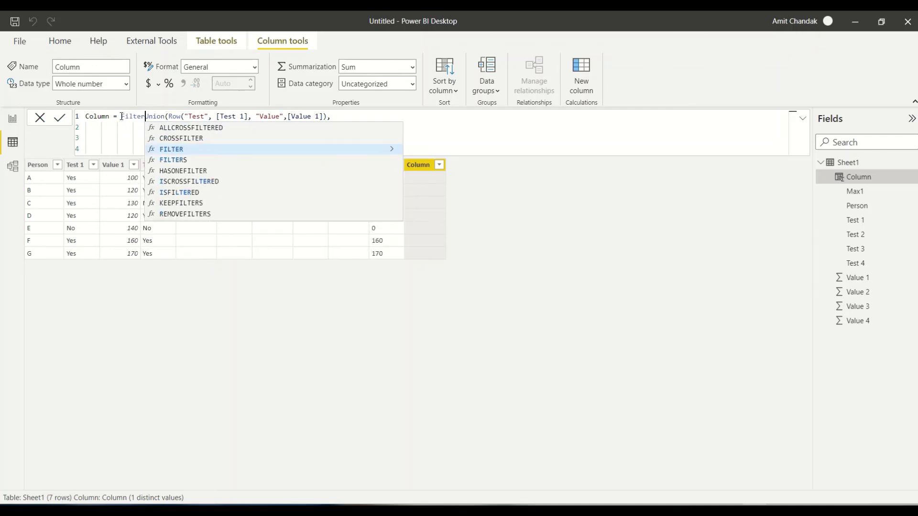
{"action": "left_click", "coordinate": [378, 148]}
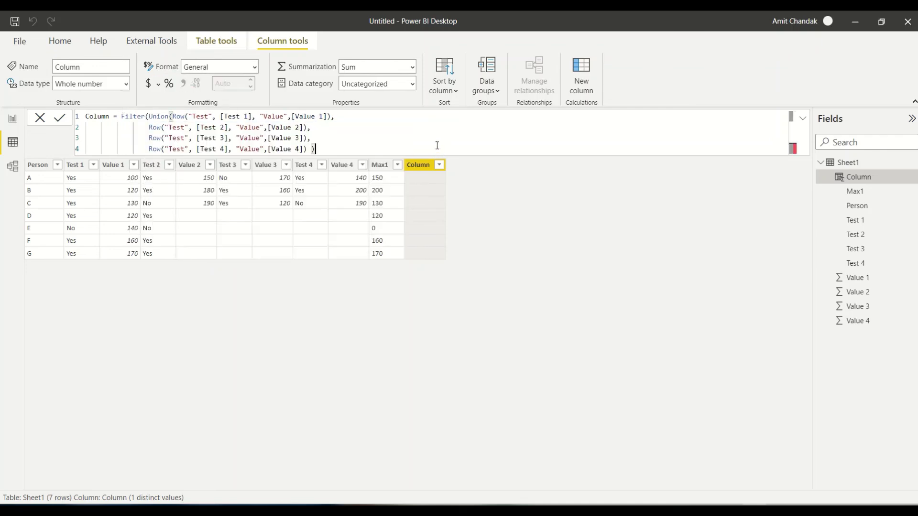
{"action": "type", "text": ", "}
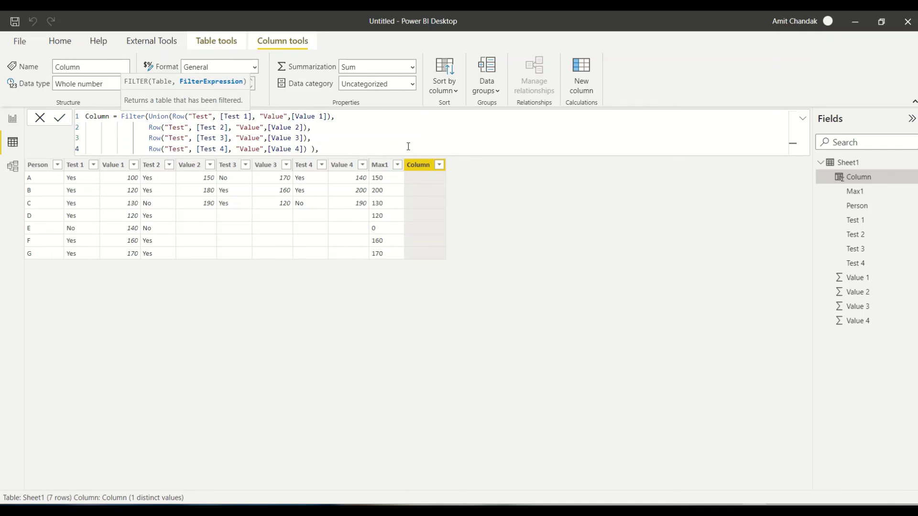
{"action": "type", "text": "[Test]"}
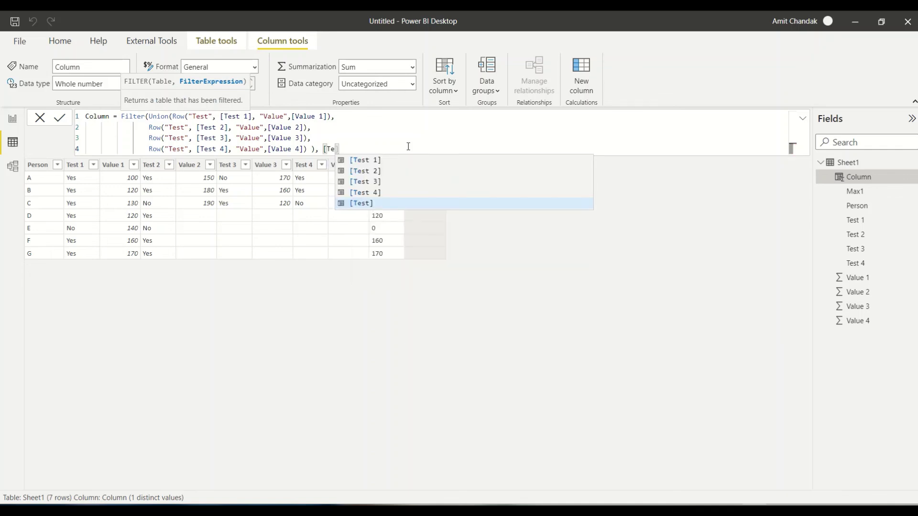
{"action": "type", "text": " = \"\""}
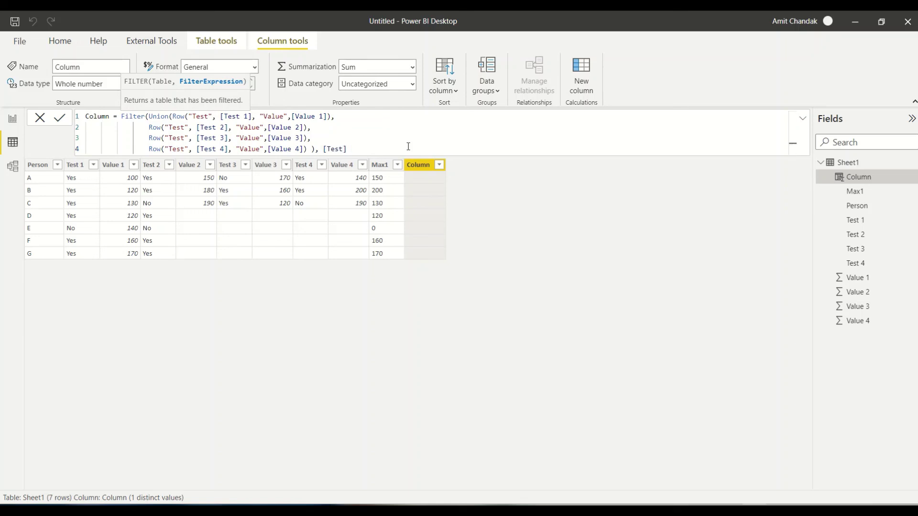
{"action": "key", "text": "Left"}
{"action": "type", "text": "Yex"}
{"action": "key", "text": "Right"}
{"action": "key", "text": "Left"}
{"action": "key", "text": "BackSpace"}
{"action": "type", "text": "s"}
{"action": "key", "text": "Right"}
{"action": "type", "text": ")"}
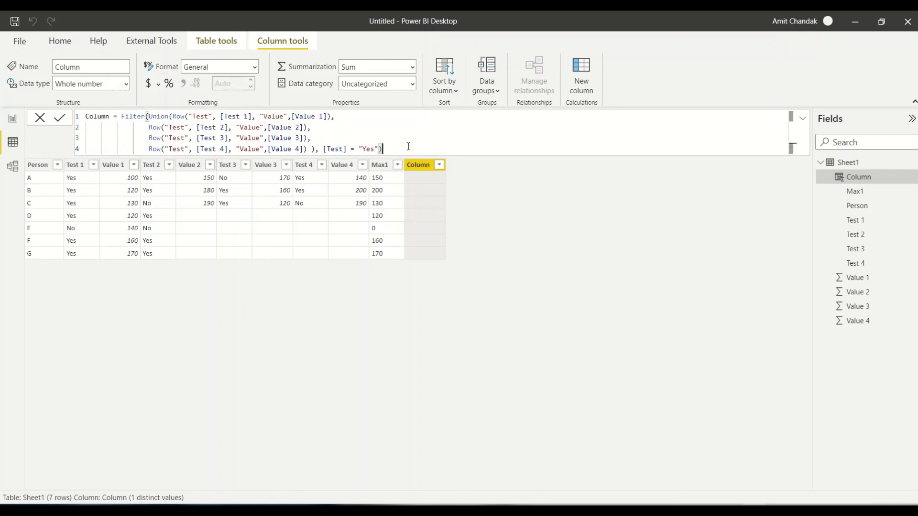
{"action": "left_click", "coordinate": [122, 117]}
{"action": "type", "text": "Maxx("}
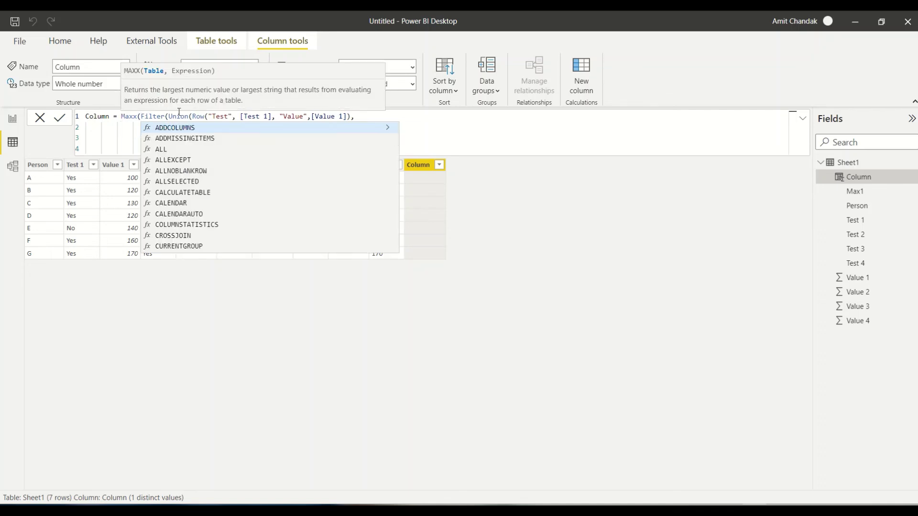
- Finish the formula as Maxx(Filter(…), [Value]), name the column Max2, and append +0
{"action": "left_click", "coordinate": [442, 151]}
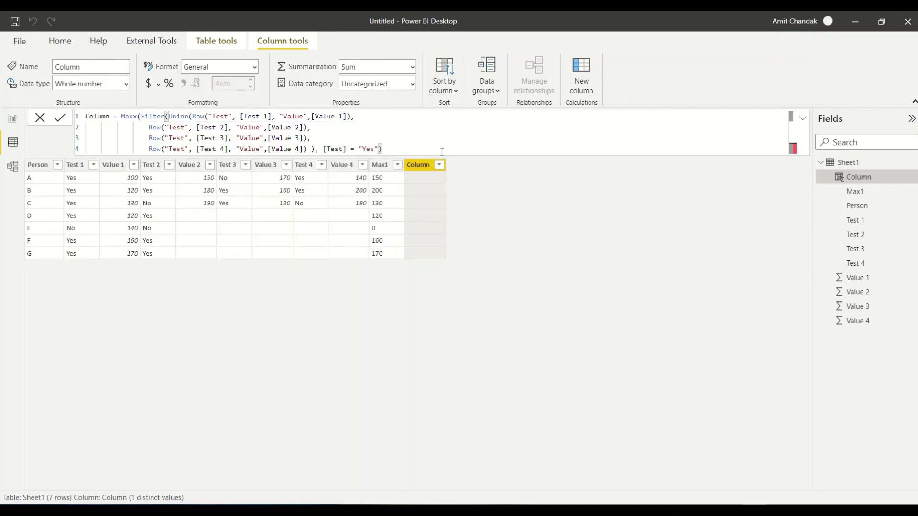
{"action": "type", "text": ", ["}
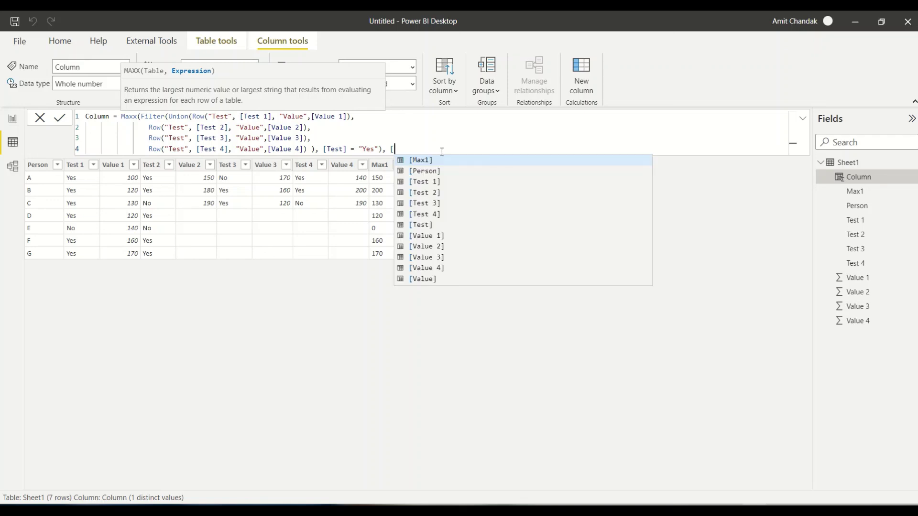
{"action": "type", "text": "Value]"}
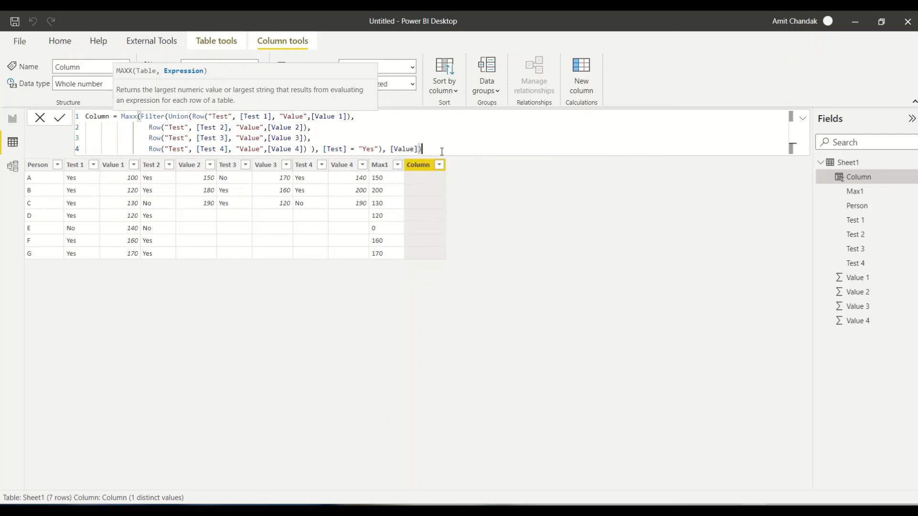
{"action": "type", "text": ")"}
{"action": "double_click", "coordinate": [94, 116]}
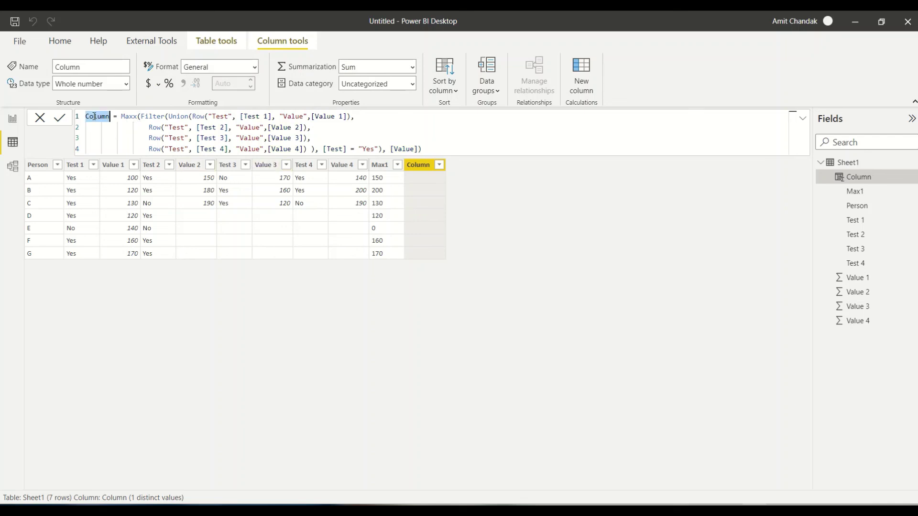
{"action": "type", "text": "Max"}
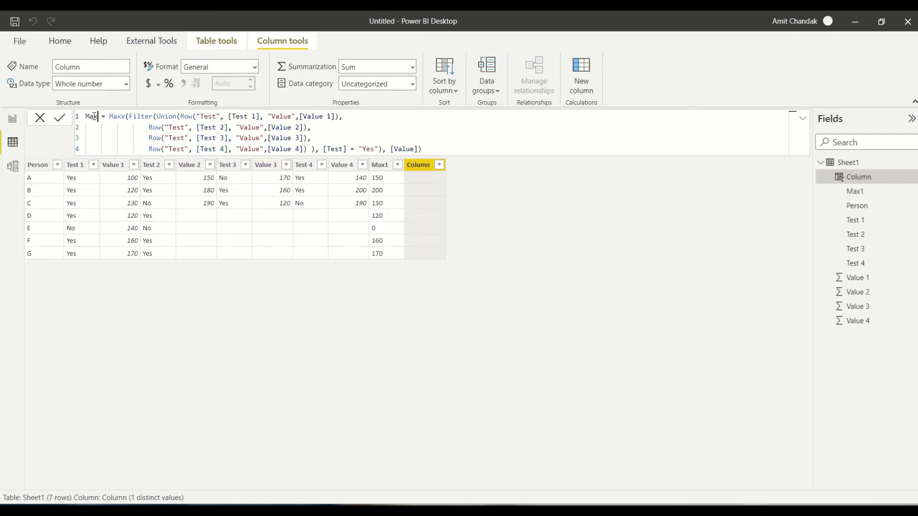
{"action": "type", "text": "2"}
{"action": "key", "text": "Return"}
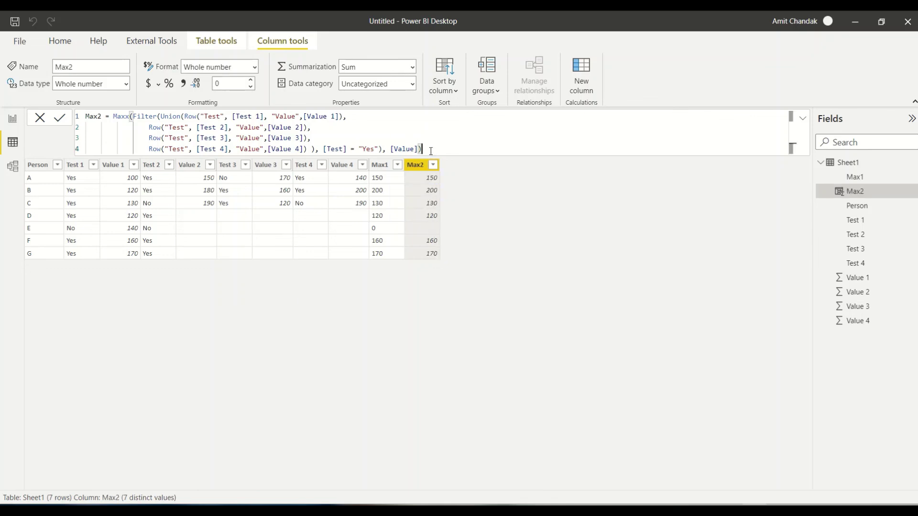
{"action": "type", "text": "+0"}
{"action": "key", "text": "Return"}
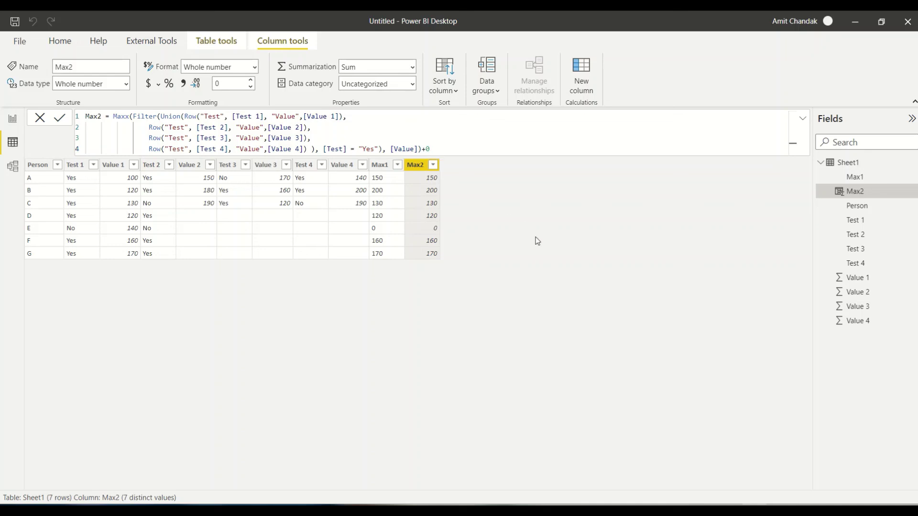